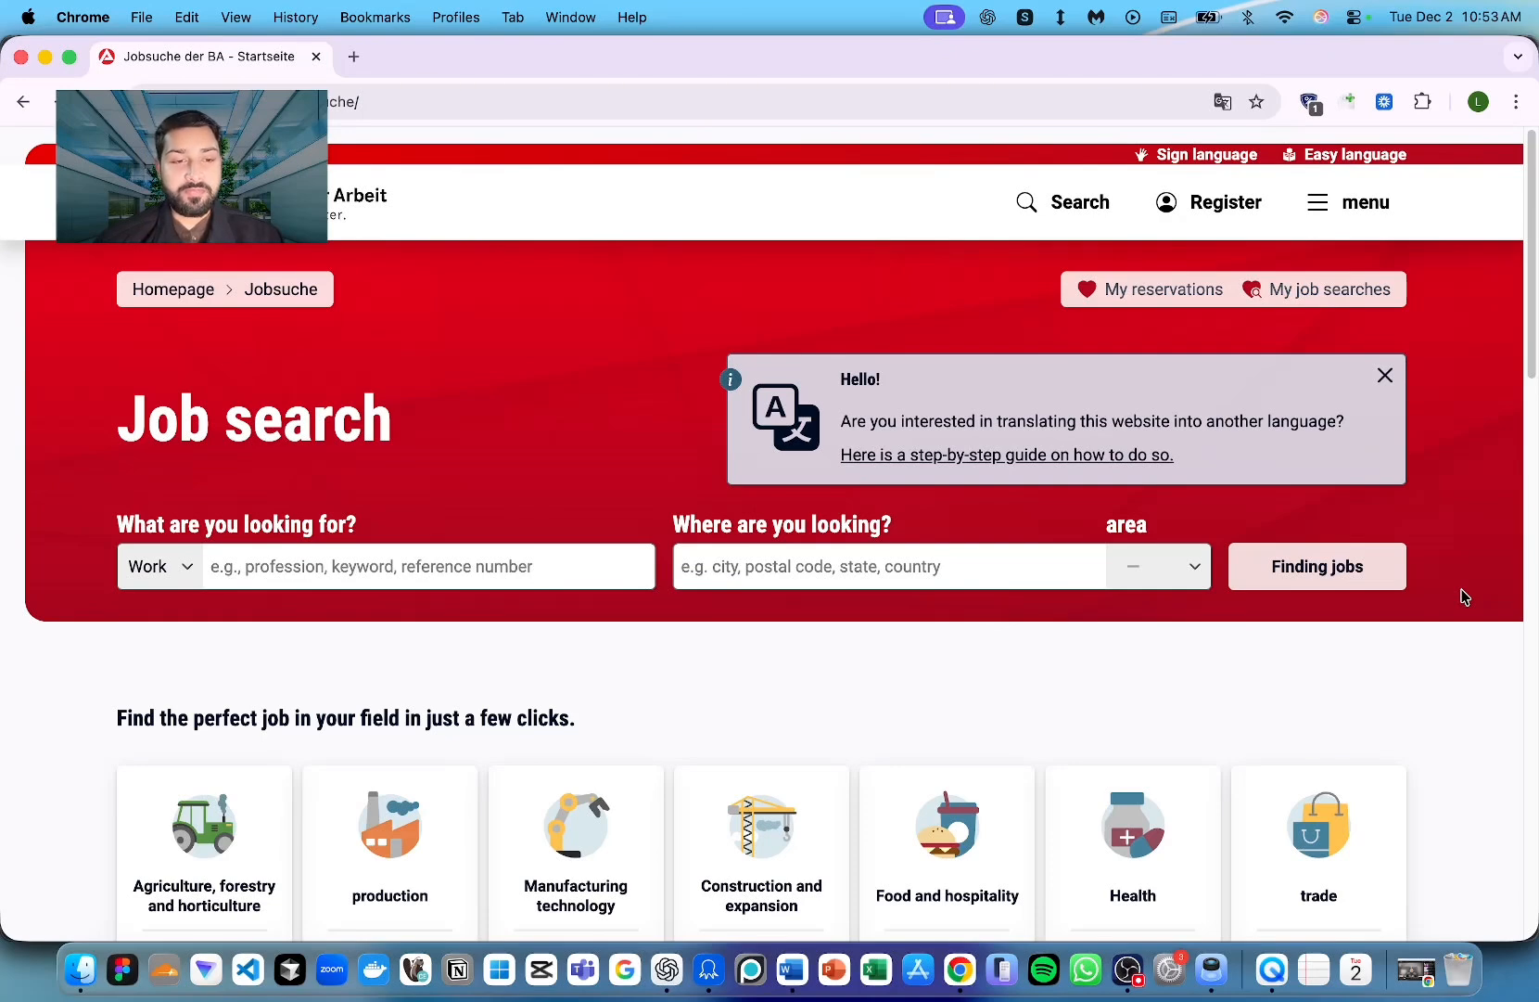
- Find Computer science jobs within IT and natural sciences, under Computer science and communication technology, without specifying a location
scroll(1464, 597, "down", 5)
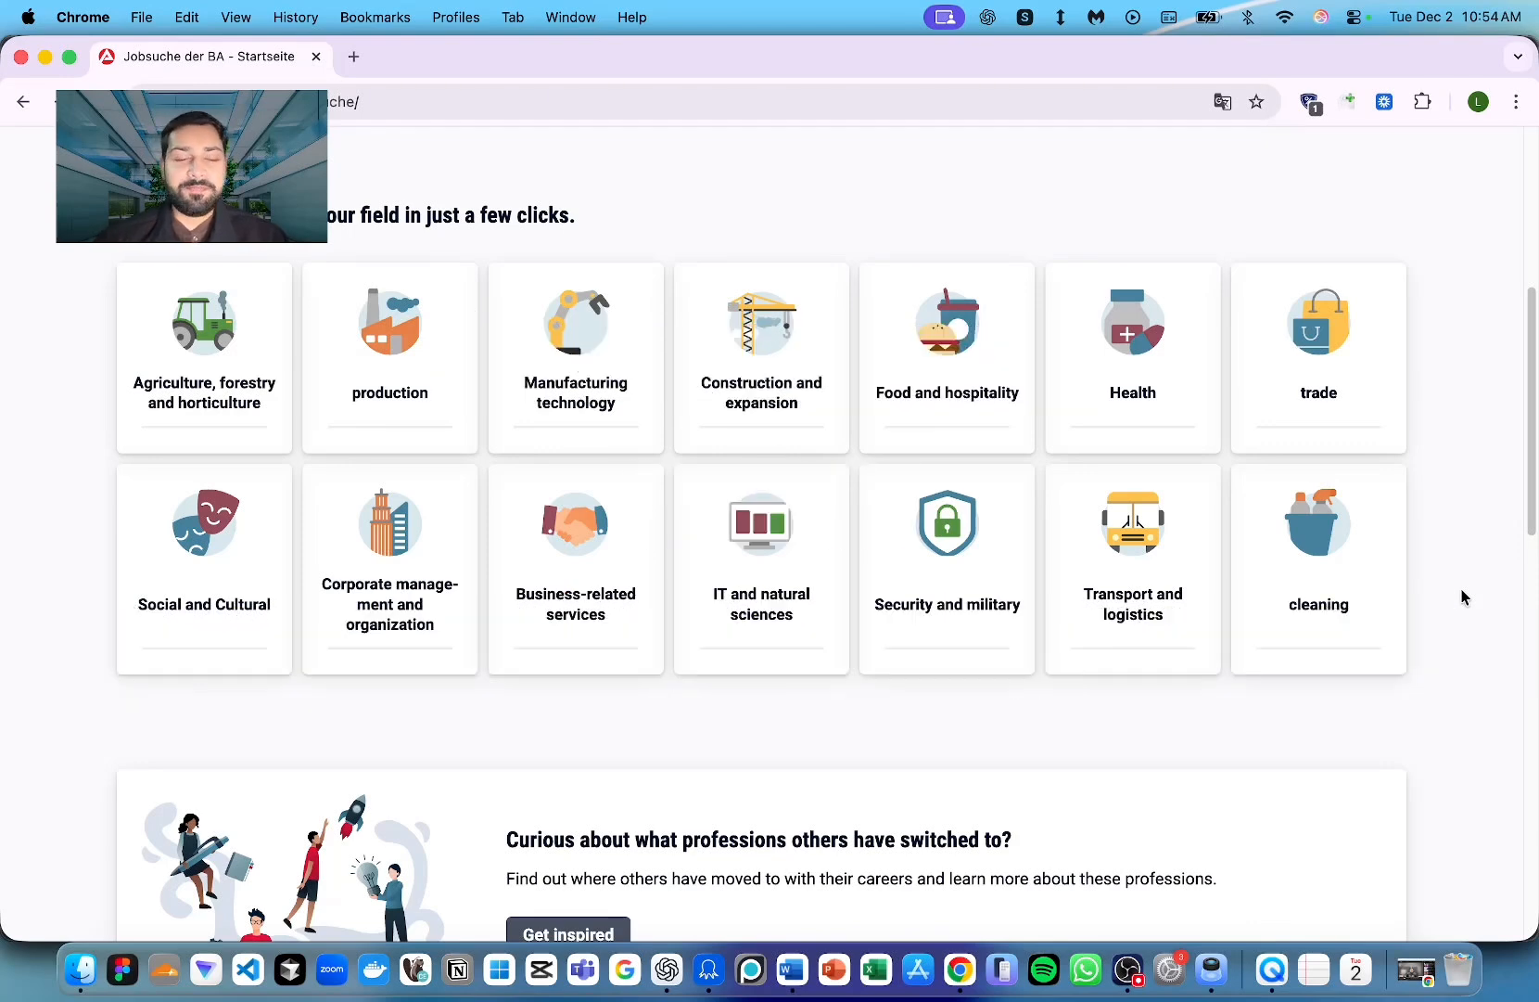
scroll(1469, 432, "up", 3)
scroll(1484, 435, "up", 7)
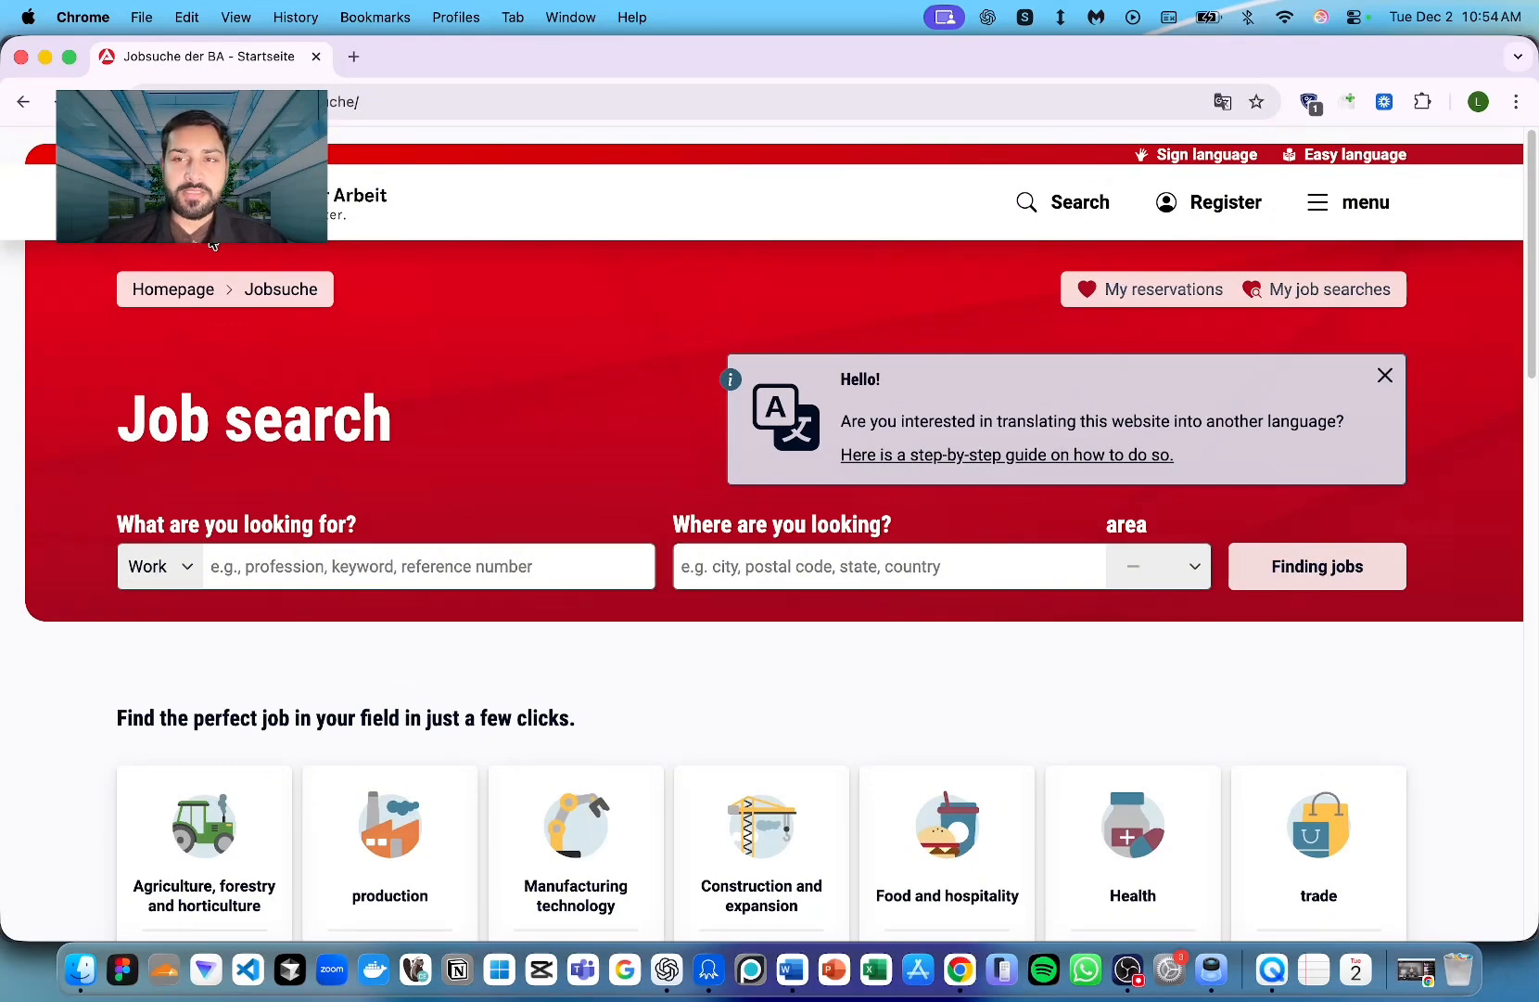
scroll(683, 264, "down", 12)
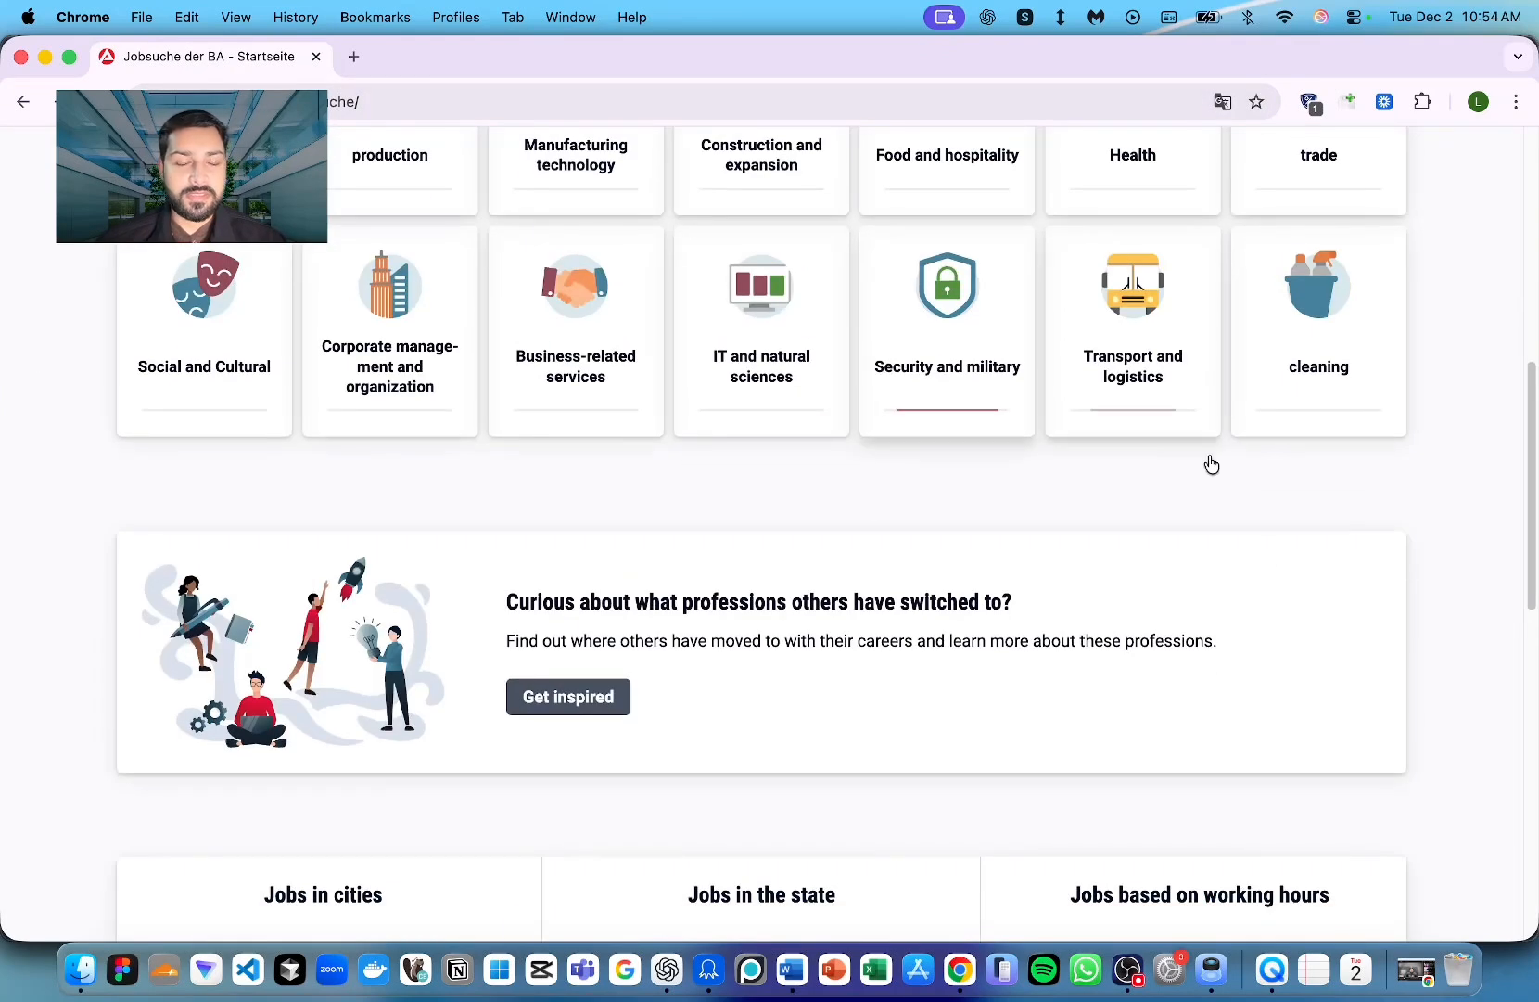
scroll(707, 395, "up", 5)
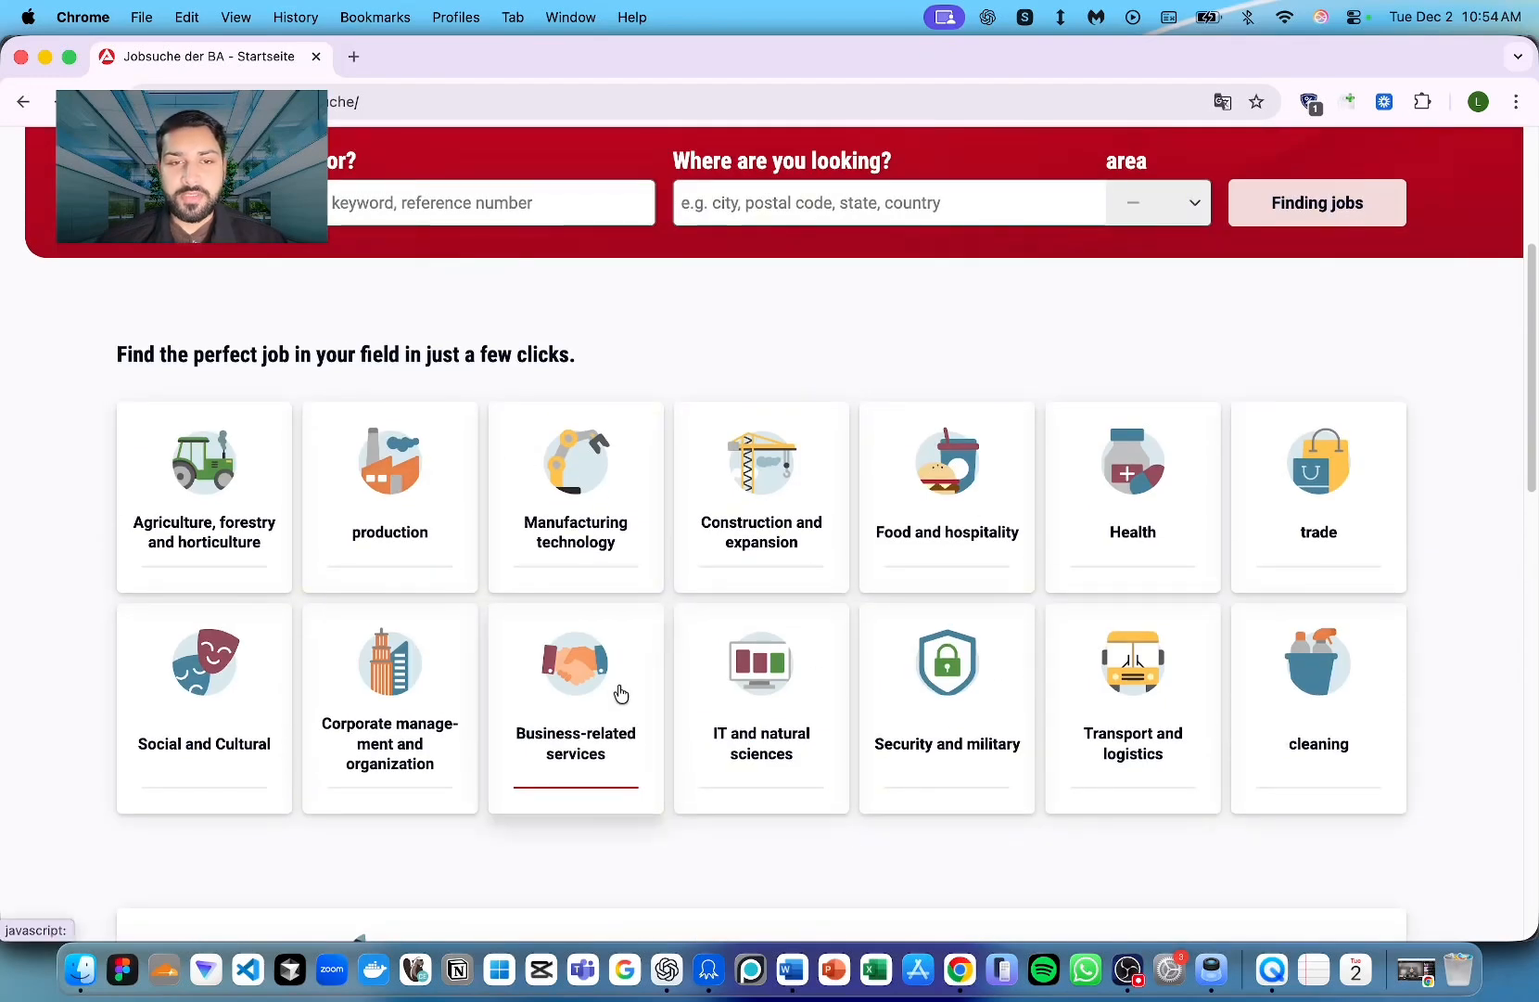
left_click(806, 742)
left_click(326, 800)
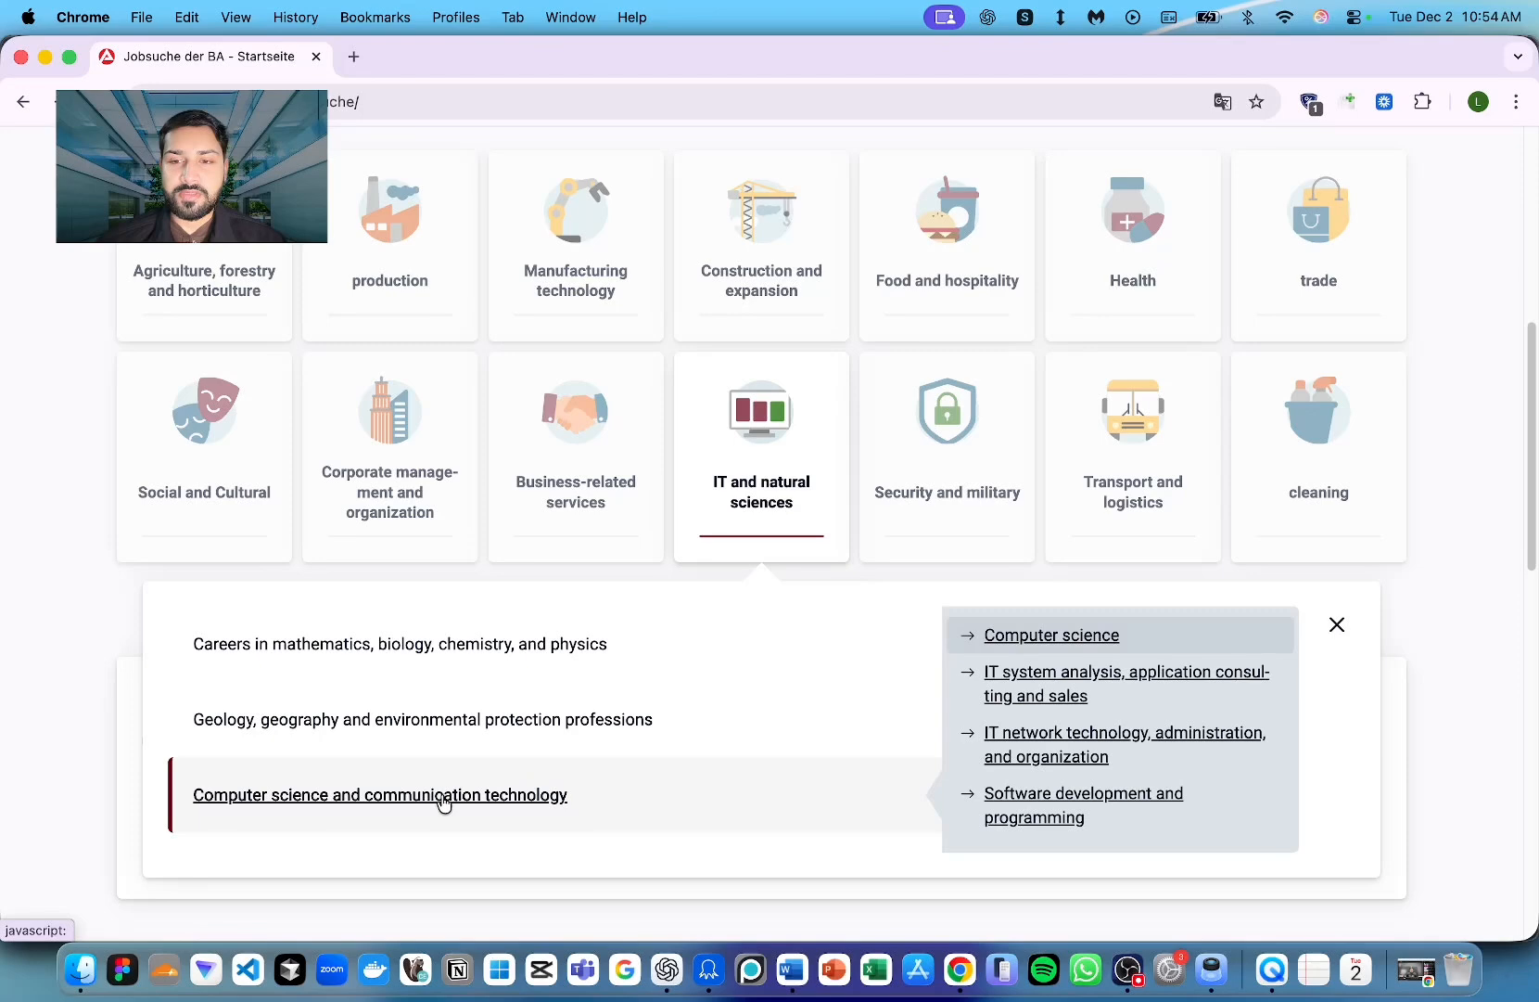
left_click(1030, 635)
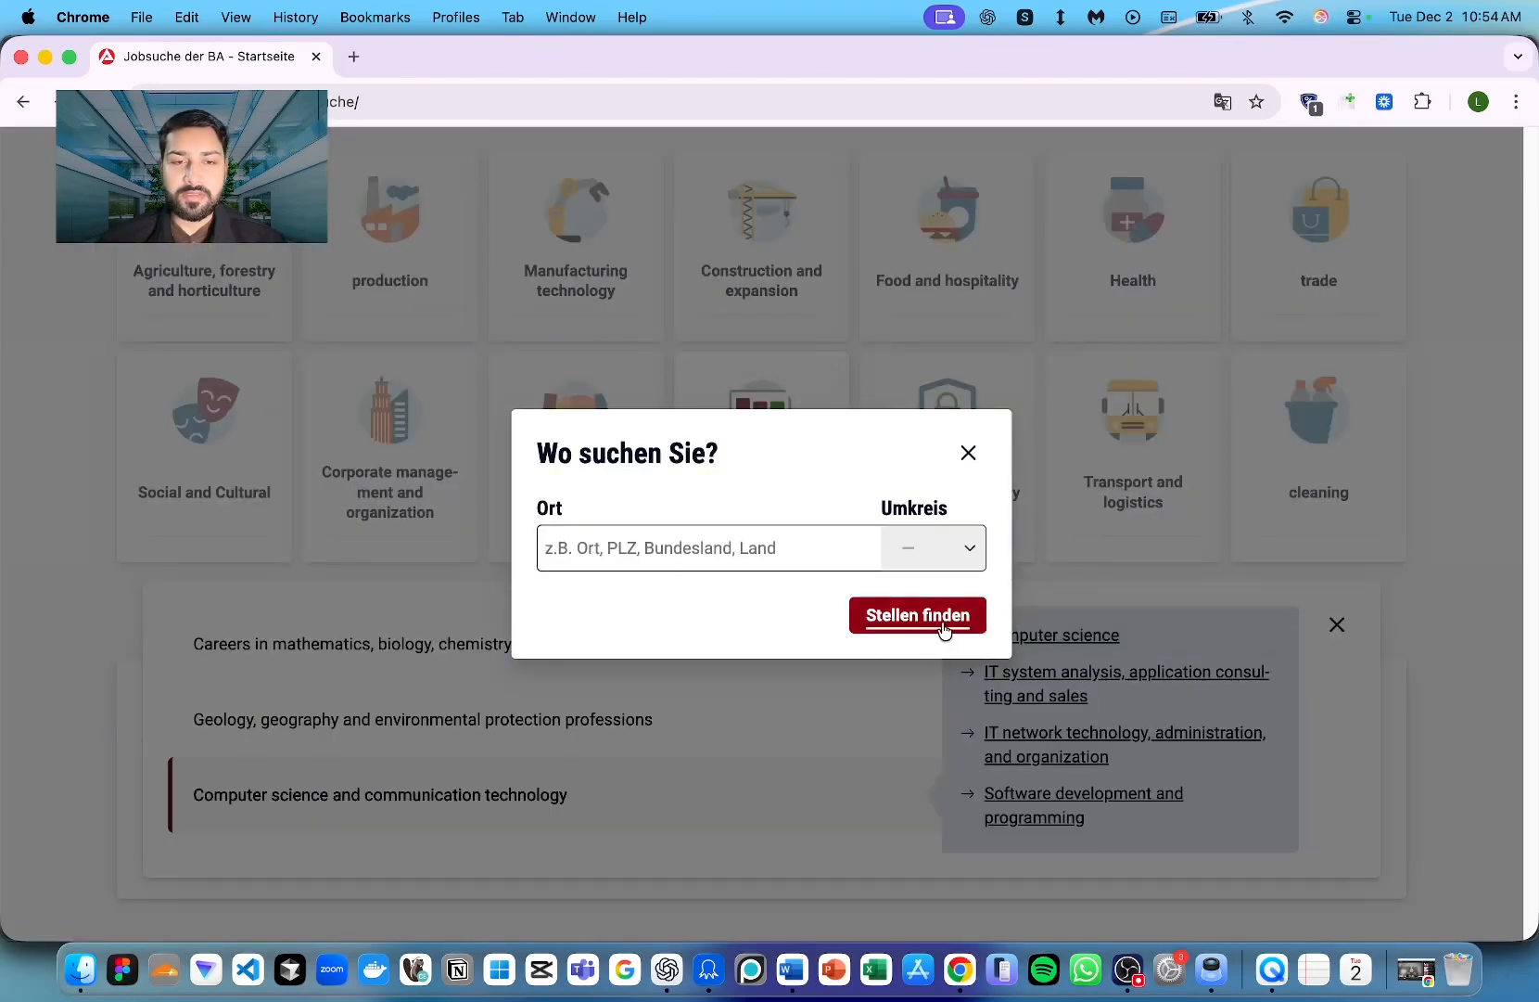
left_click(958, 627)
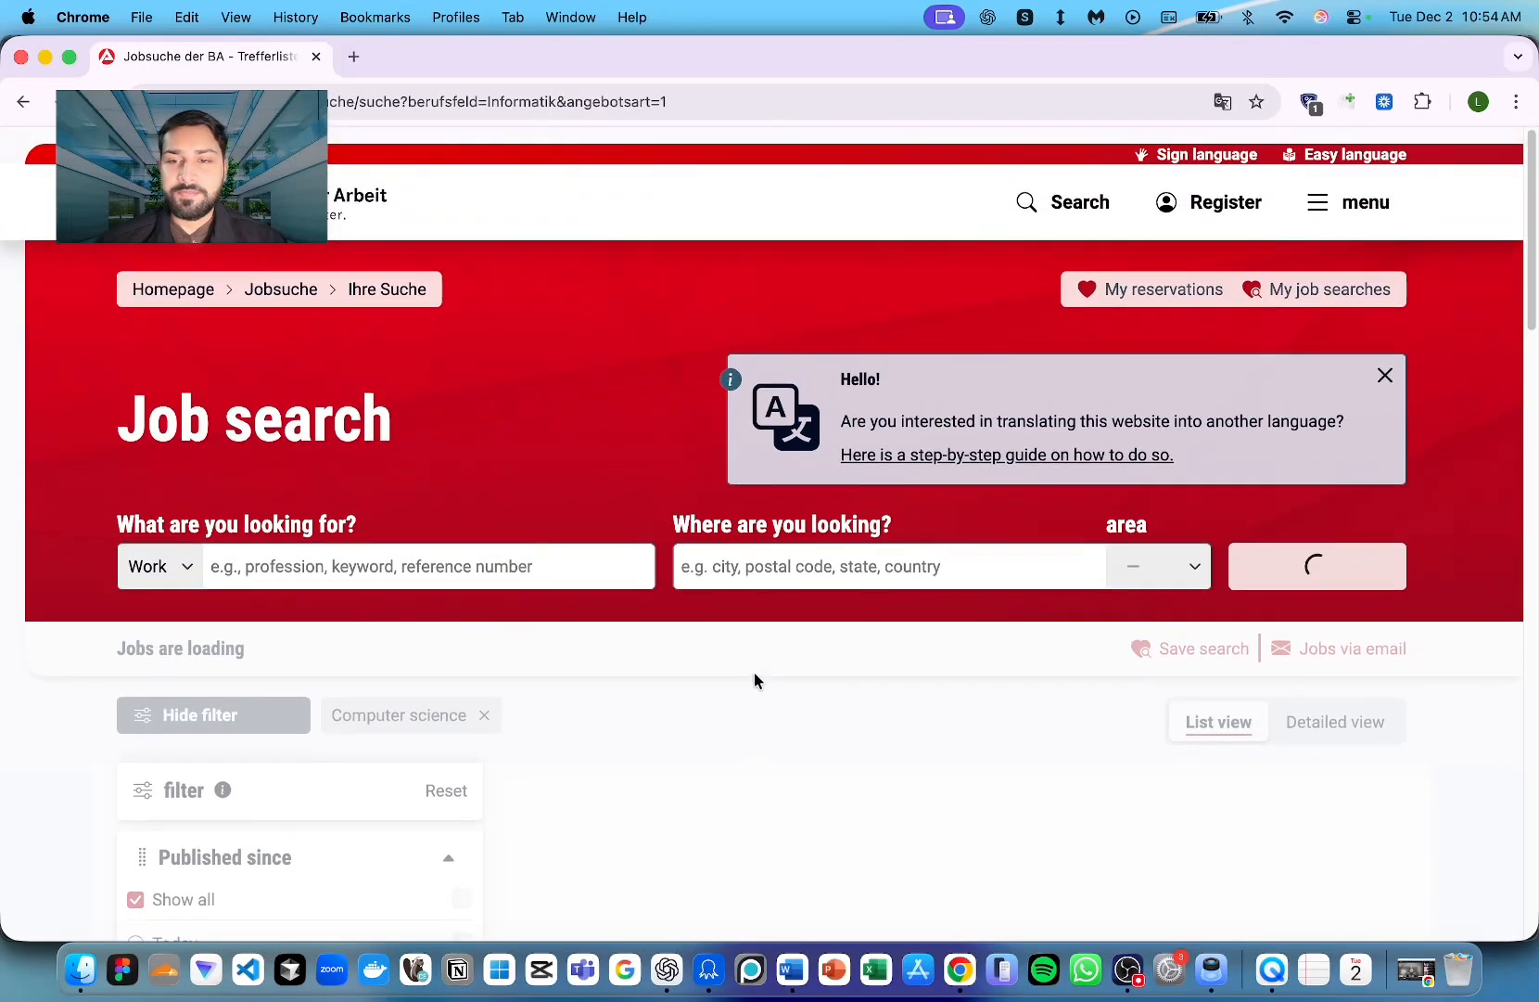
- Copy the full web address of the Computer science job results page
scroll(767, 672, "down", 5)
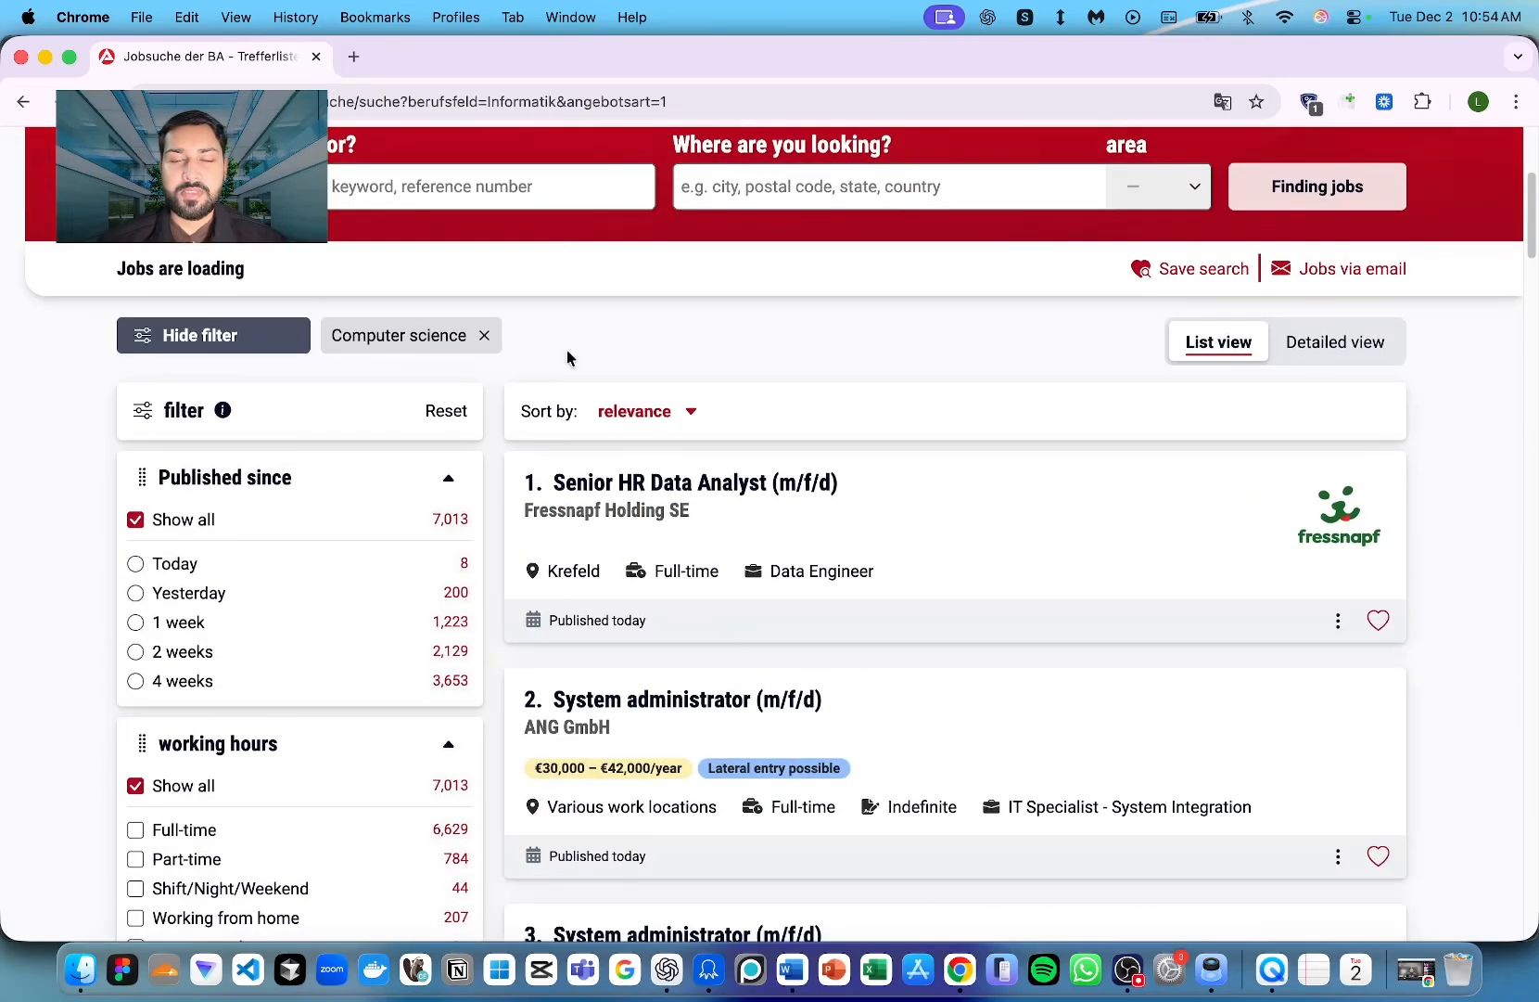
left_click_drag(176, 101, 864, 100)
left_click(864, 100)
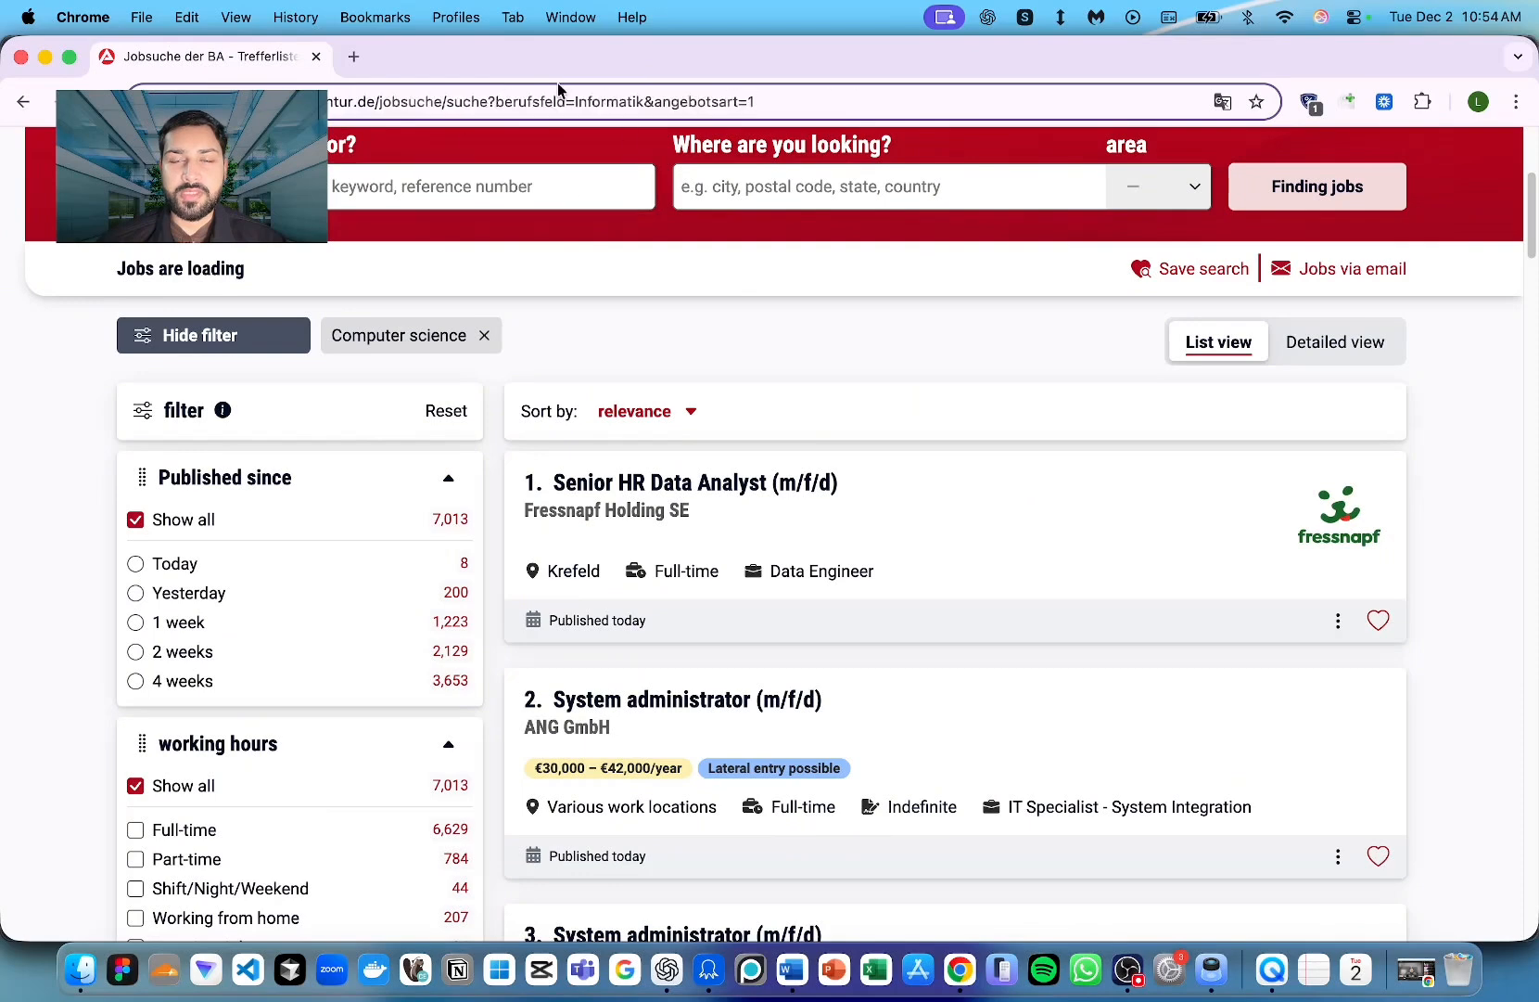
scroll(591, 347, "up", 5)
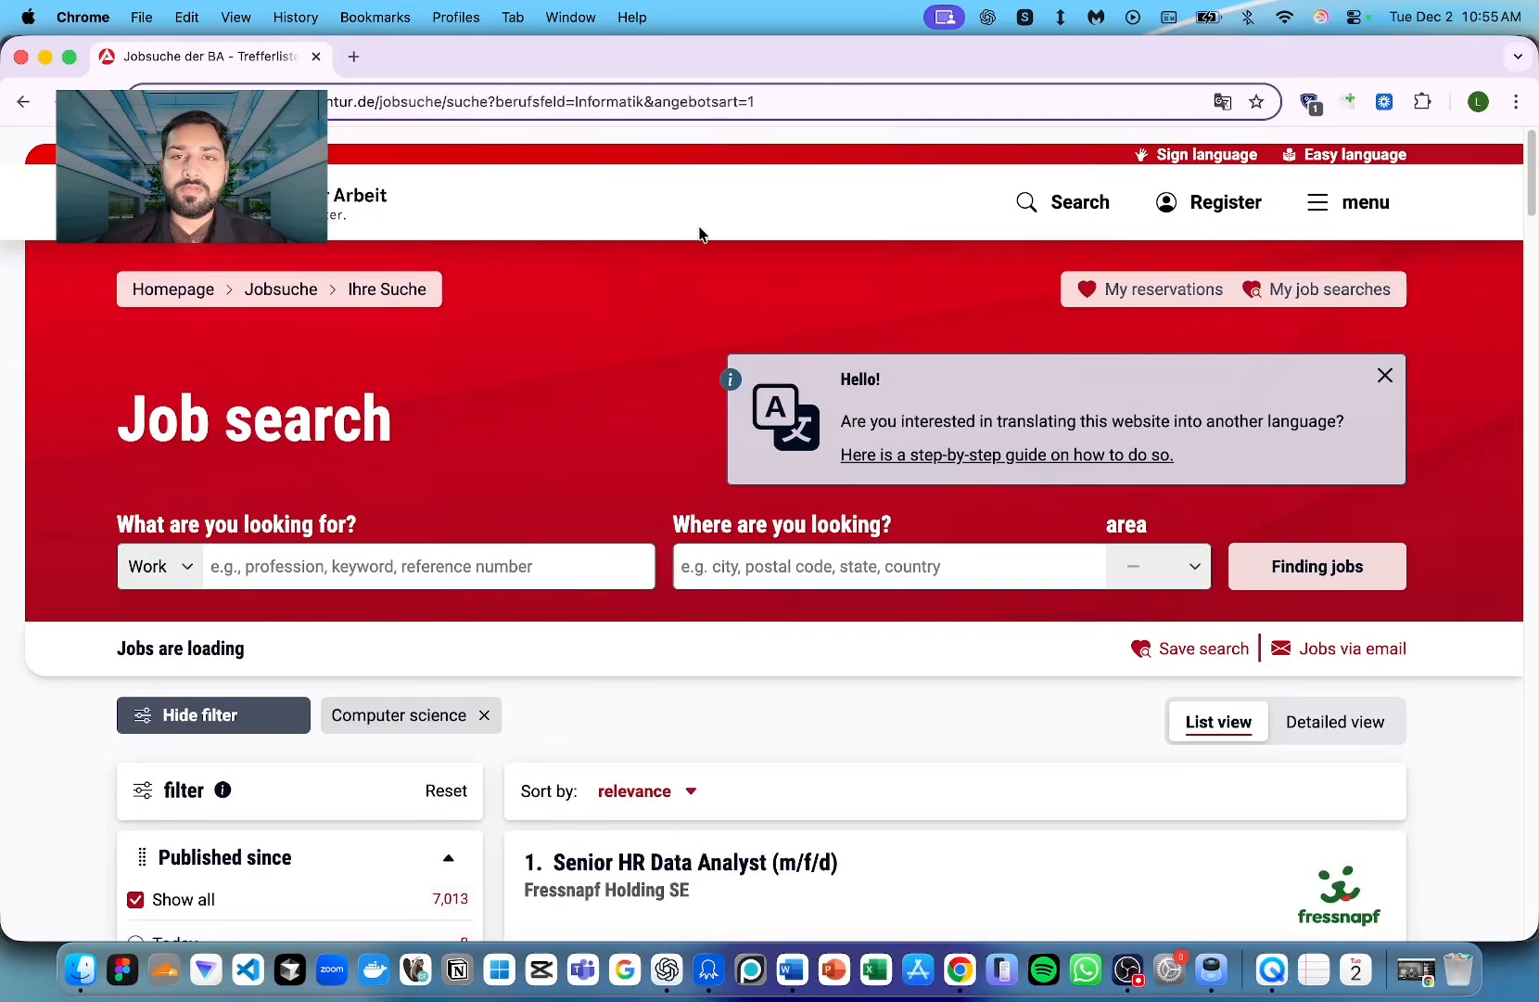
key("super+a")
key("super+c")
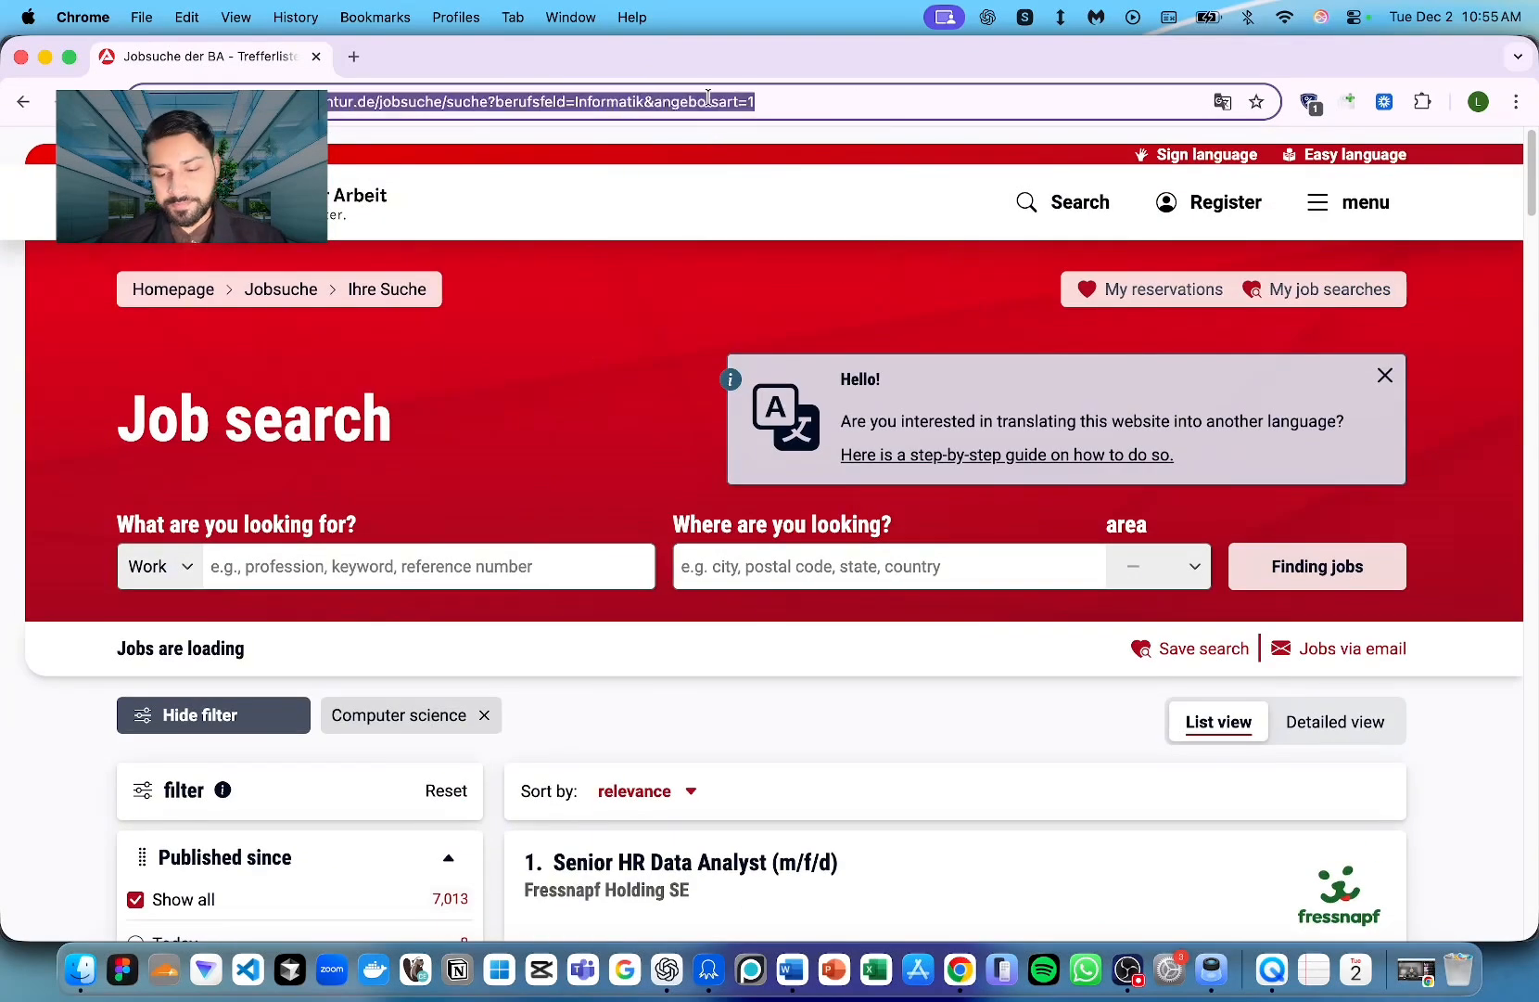
- Switch to Octoparse and create a new task from the copied job results URL
left_click(709, 970)
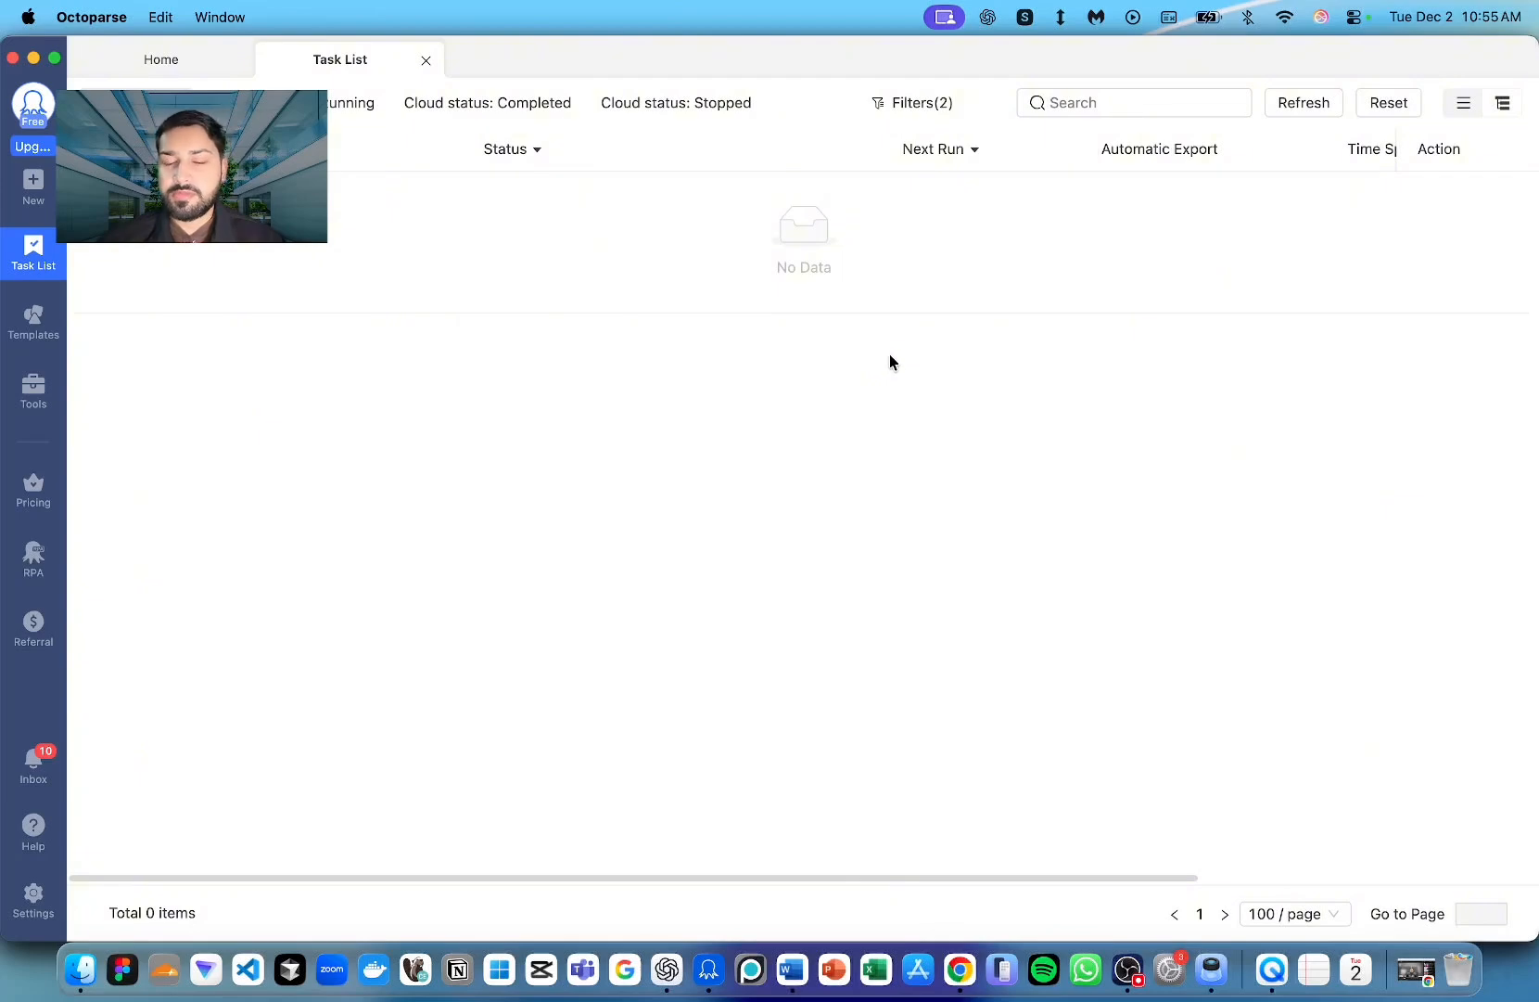
mouse_move(34, 199)
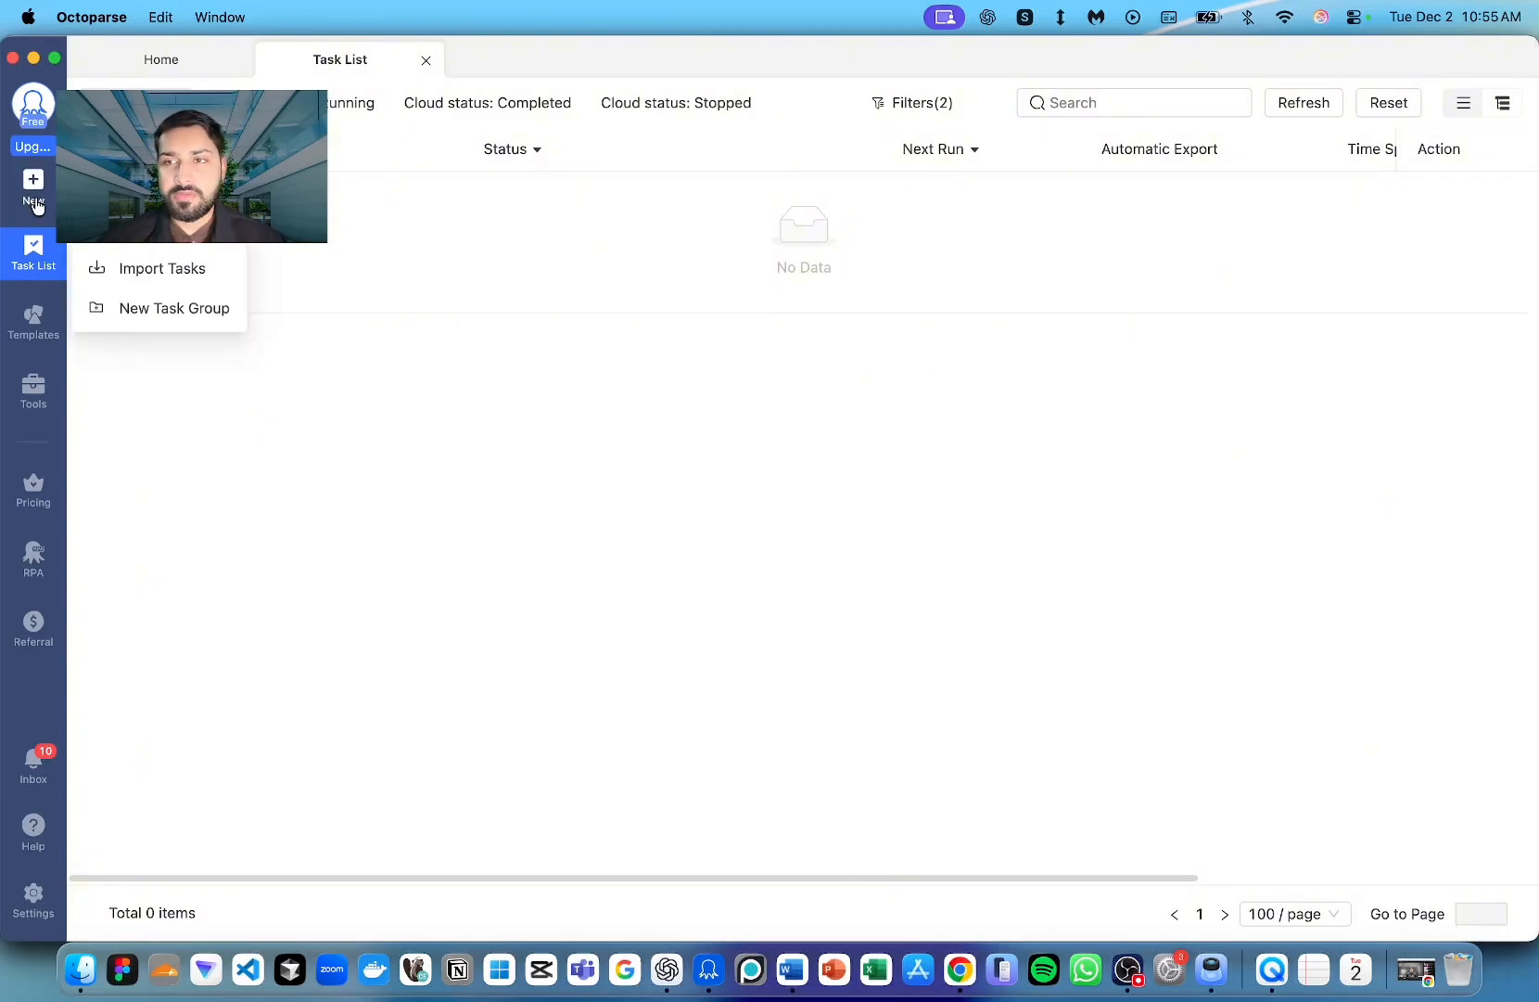
left_click(160, 190)
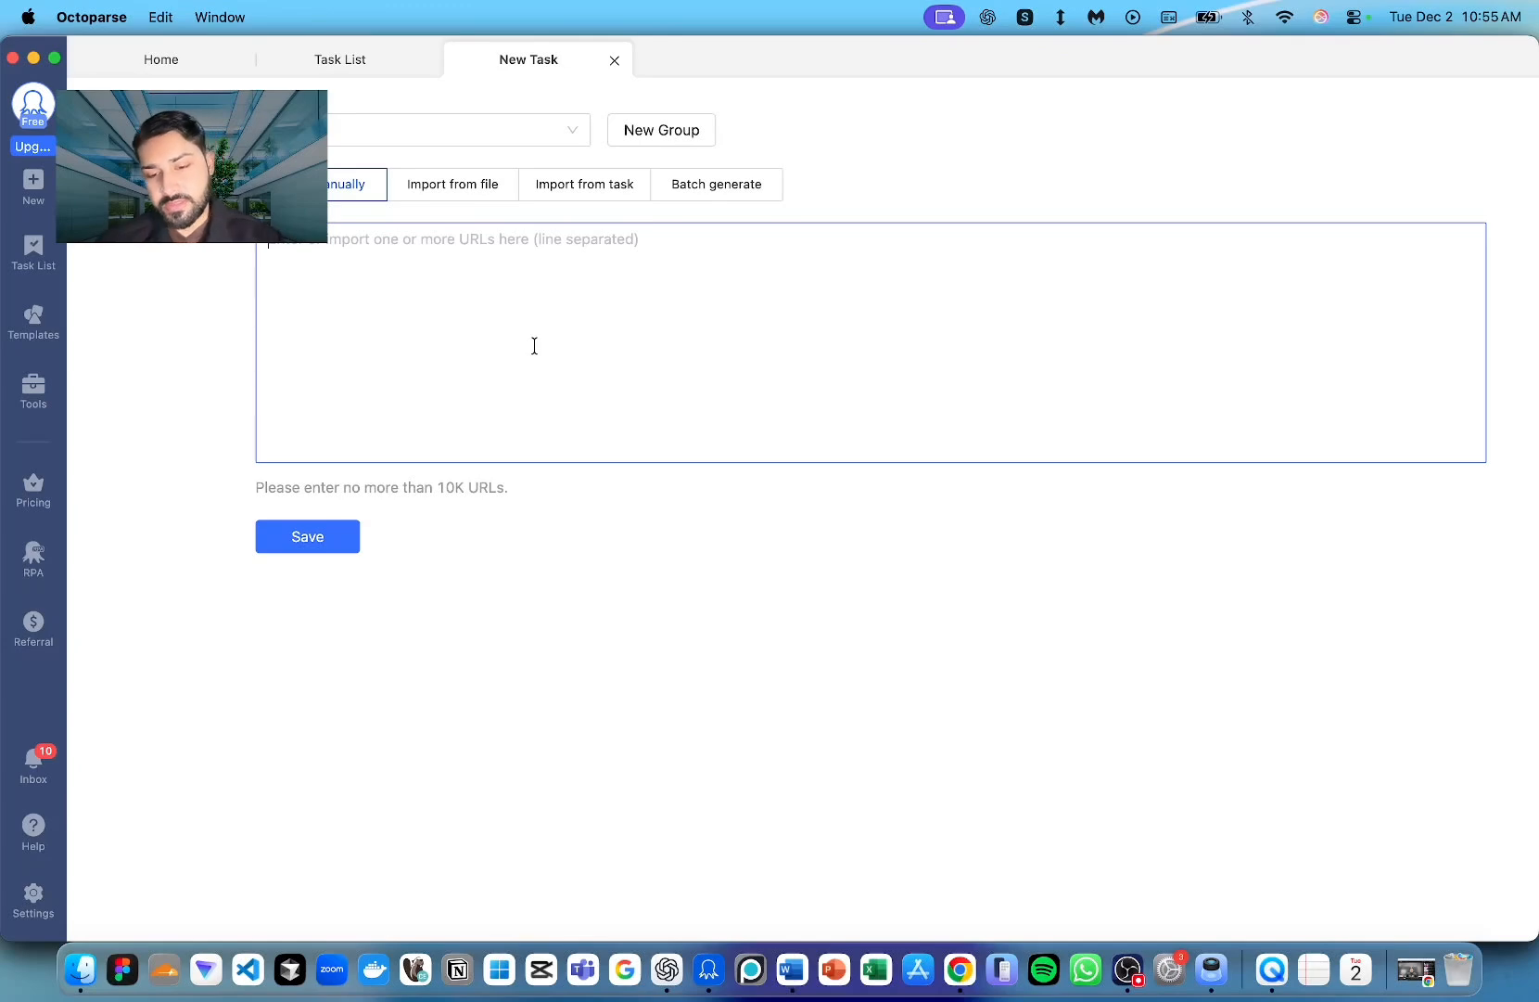
key("super+v")
left_click(342, 536)
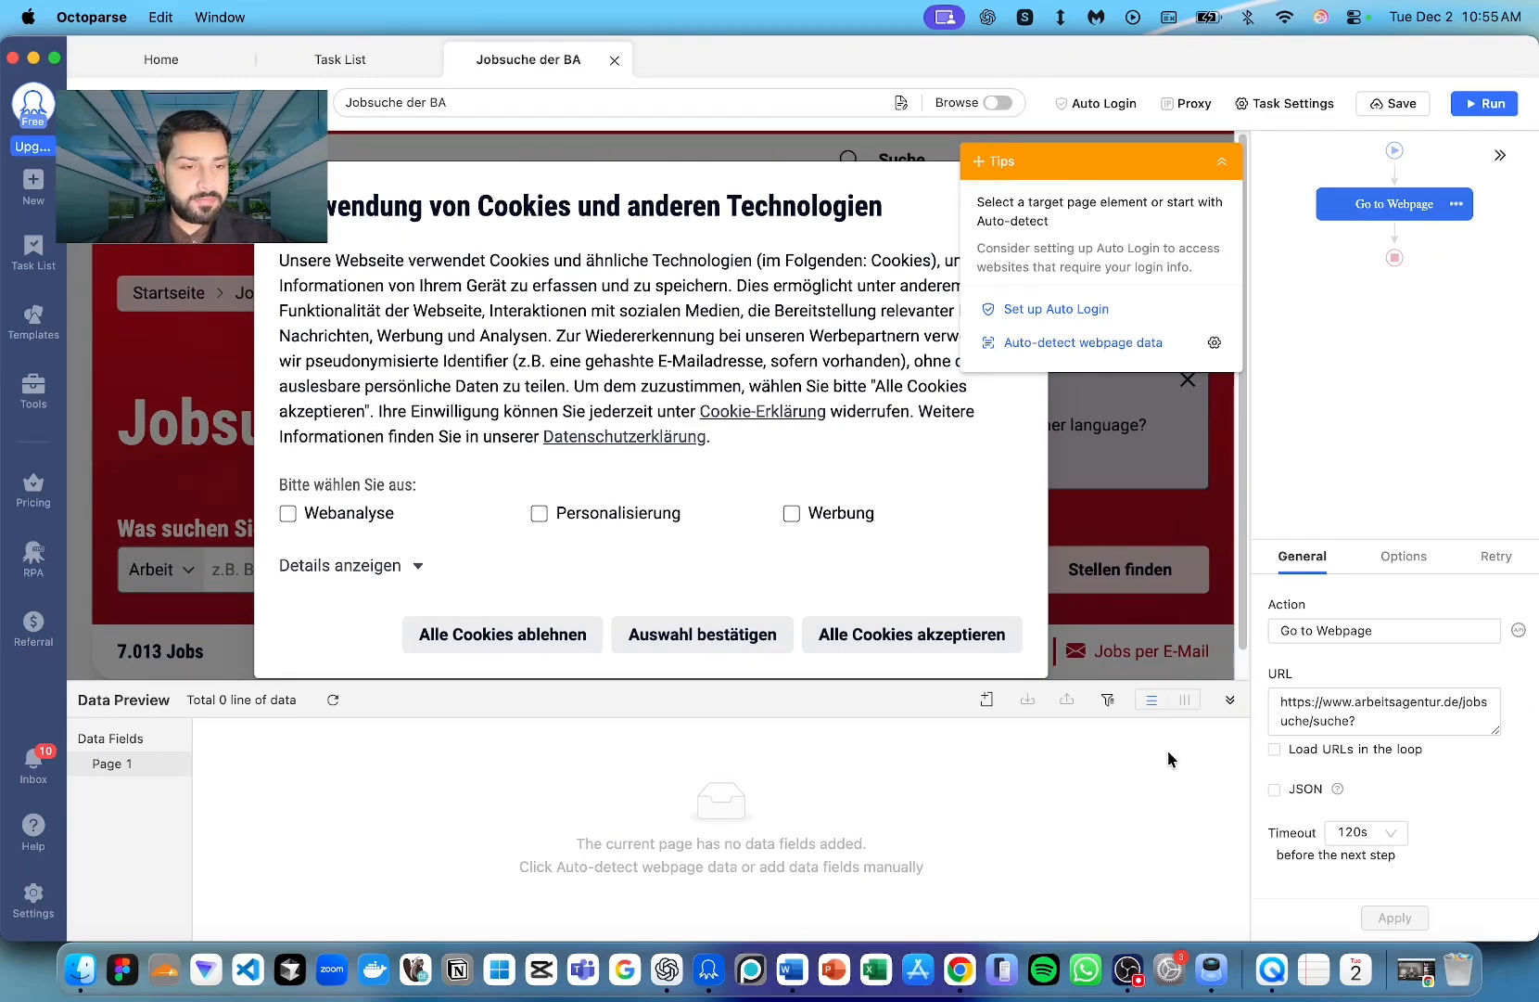
- Set the Go to Webpage timeout to 300s, apply it, and save the task
left_click(1372, 834)
left_click(1354, 598)
left_click(1394, 917)
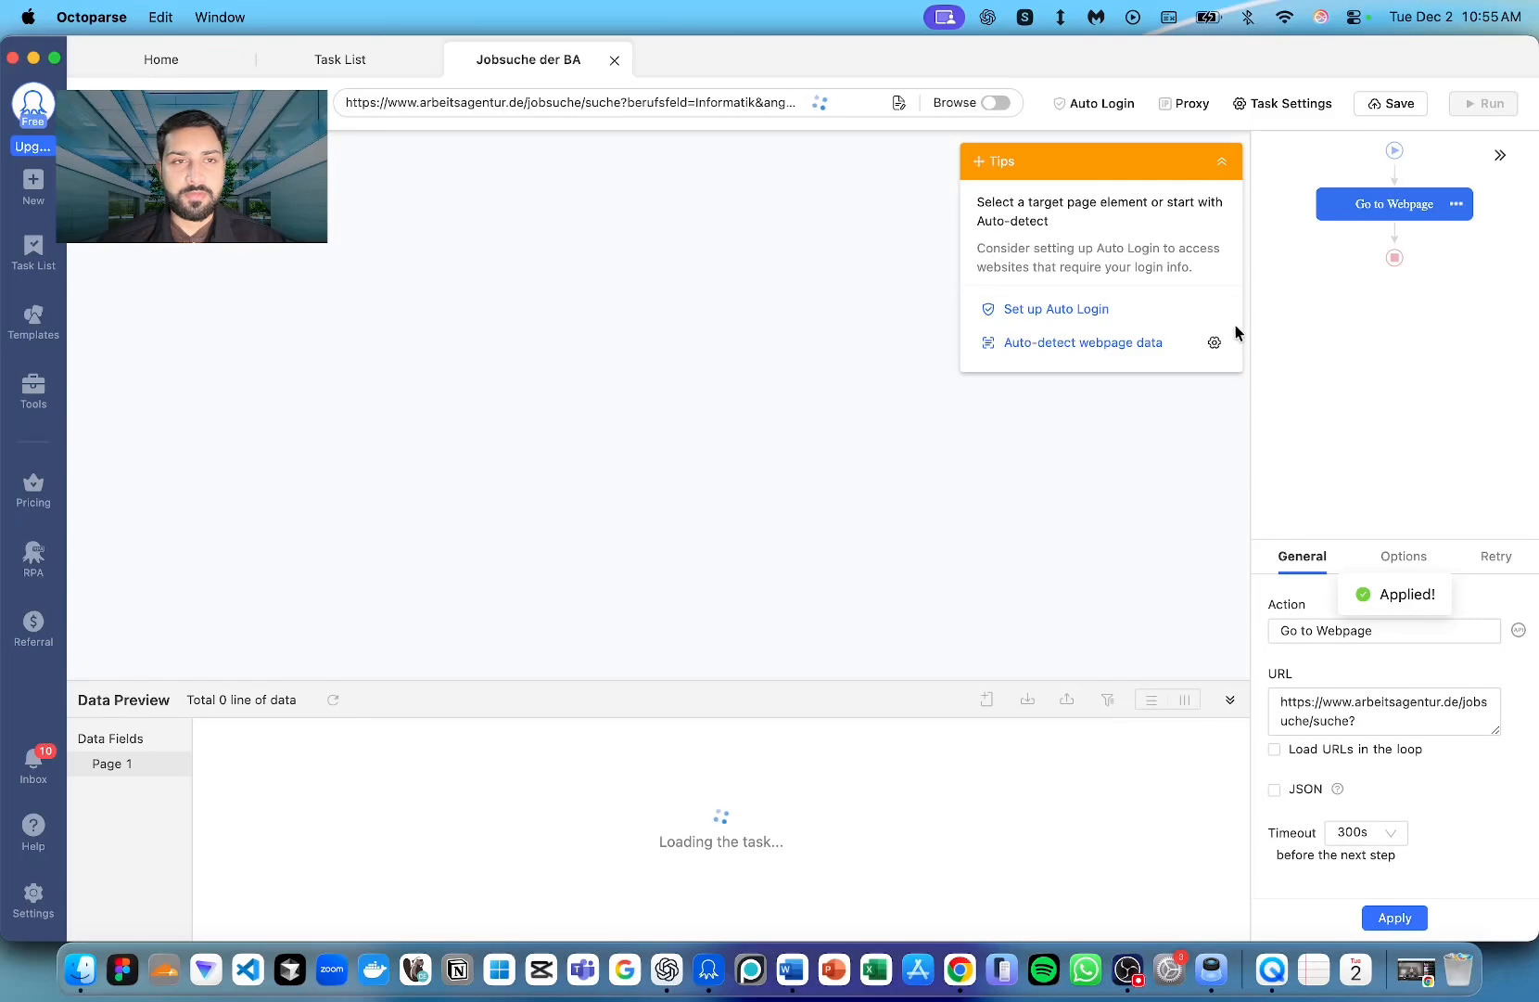
left_click(1220, 163)
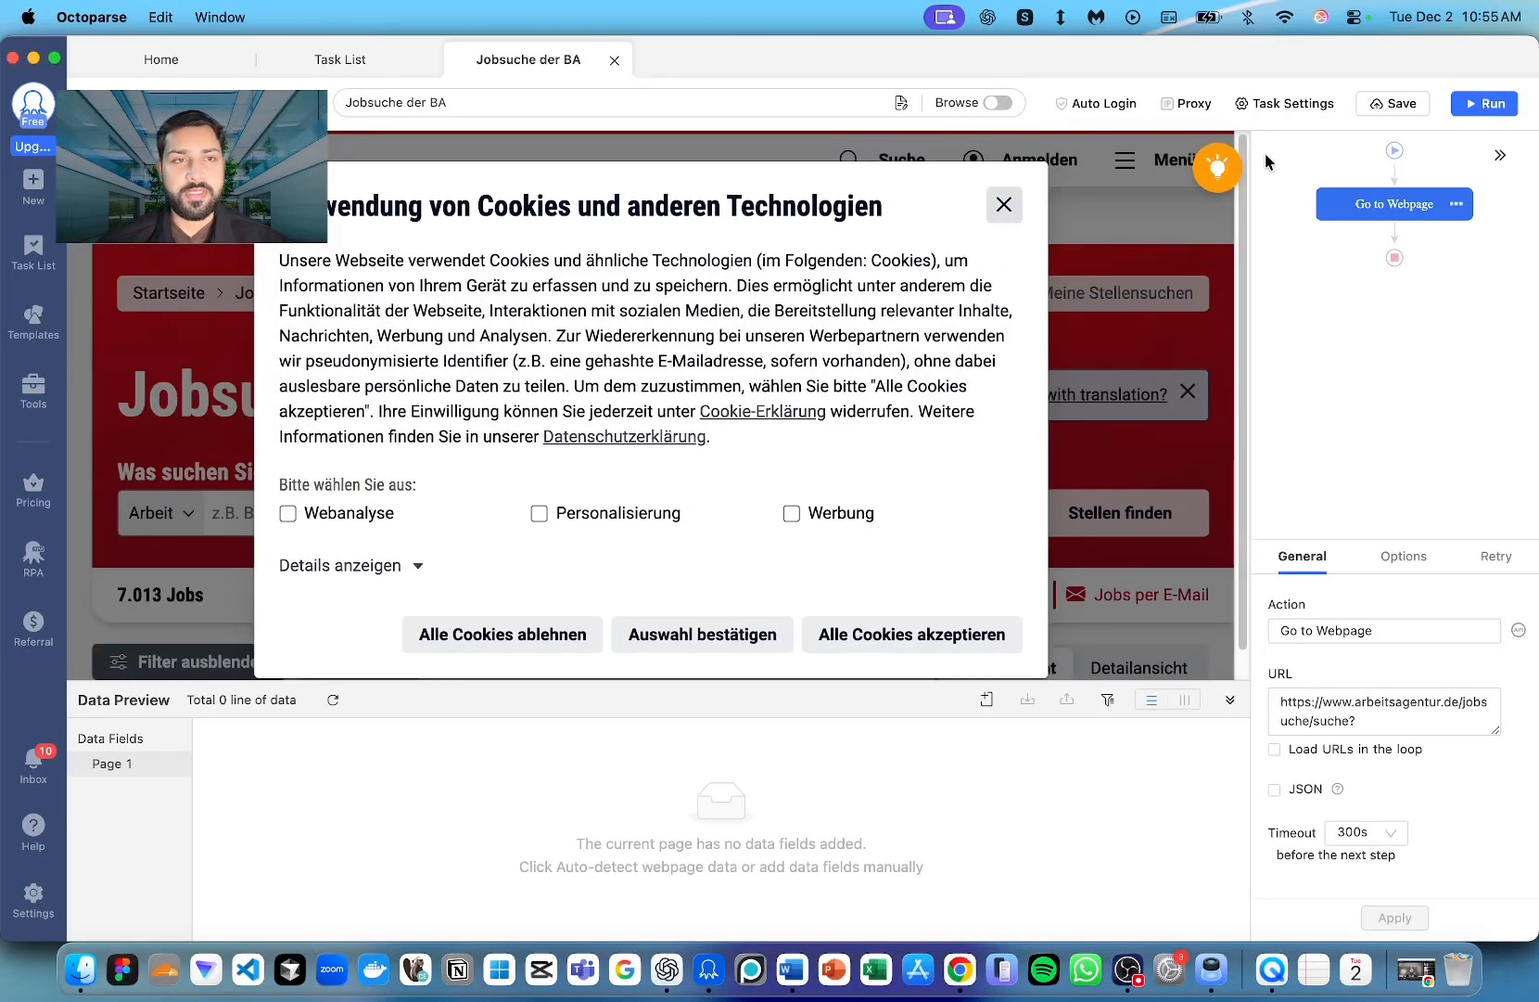
left_click(1391, 105)
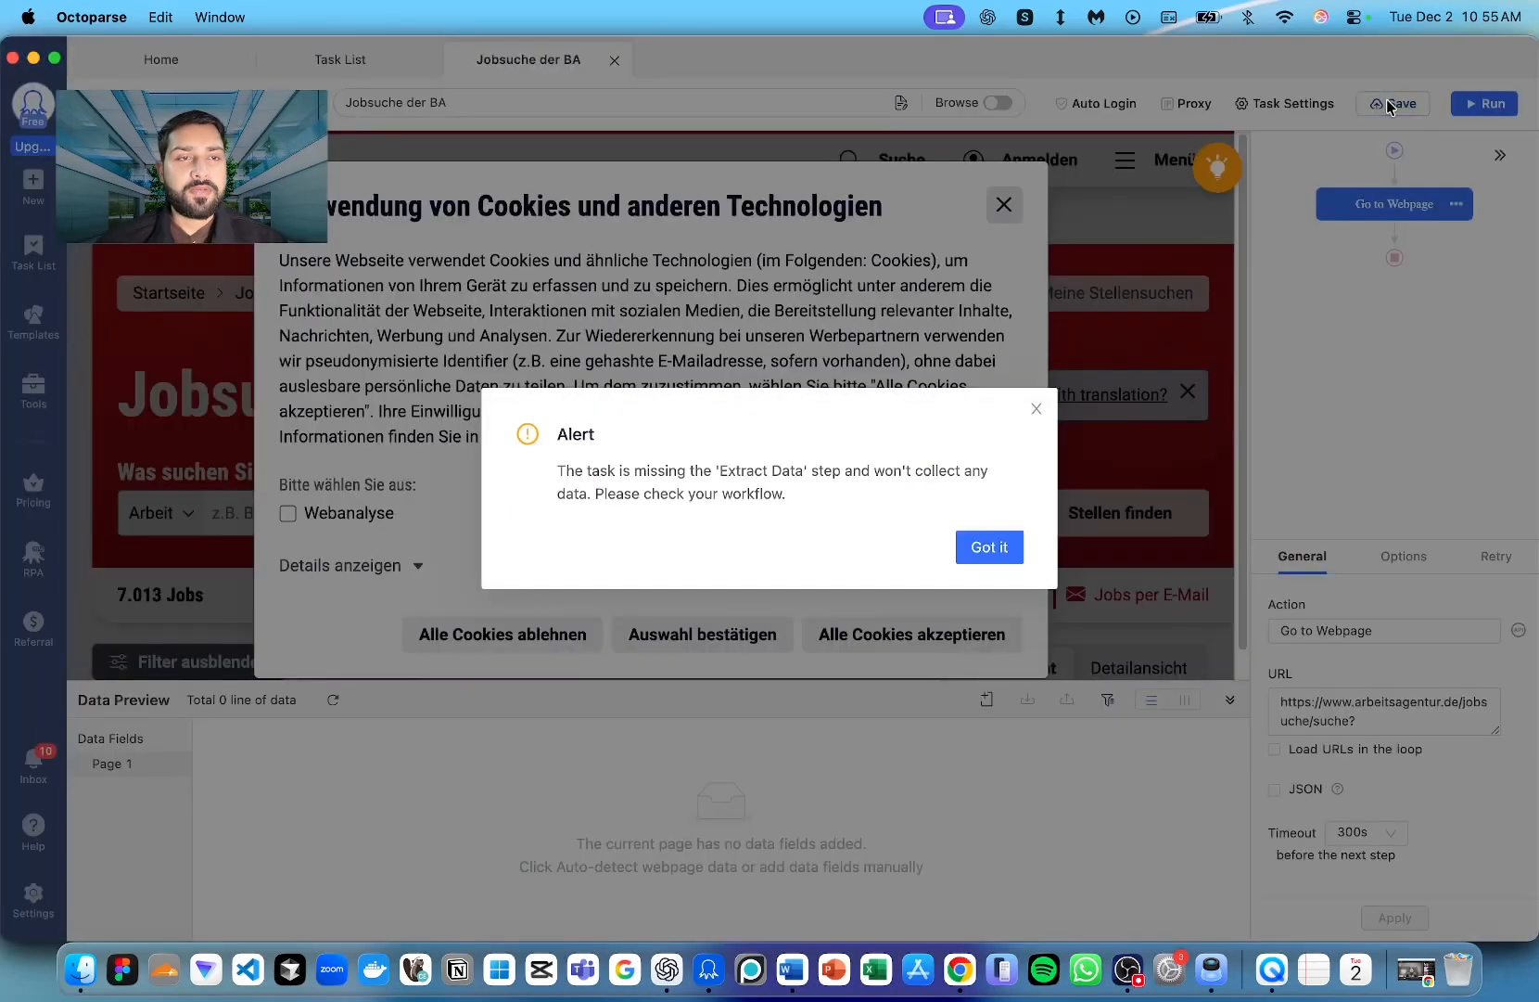
left_click(999, 554)
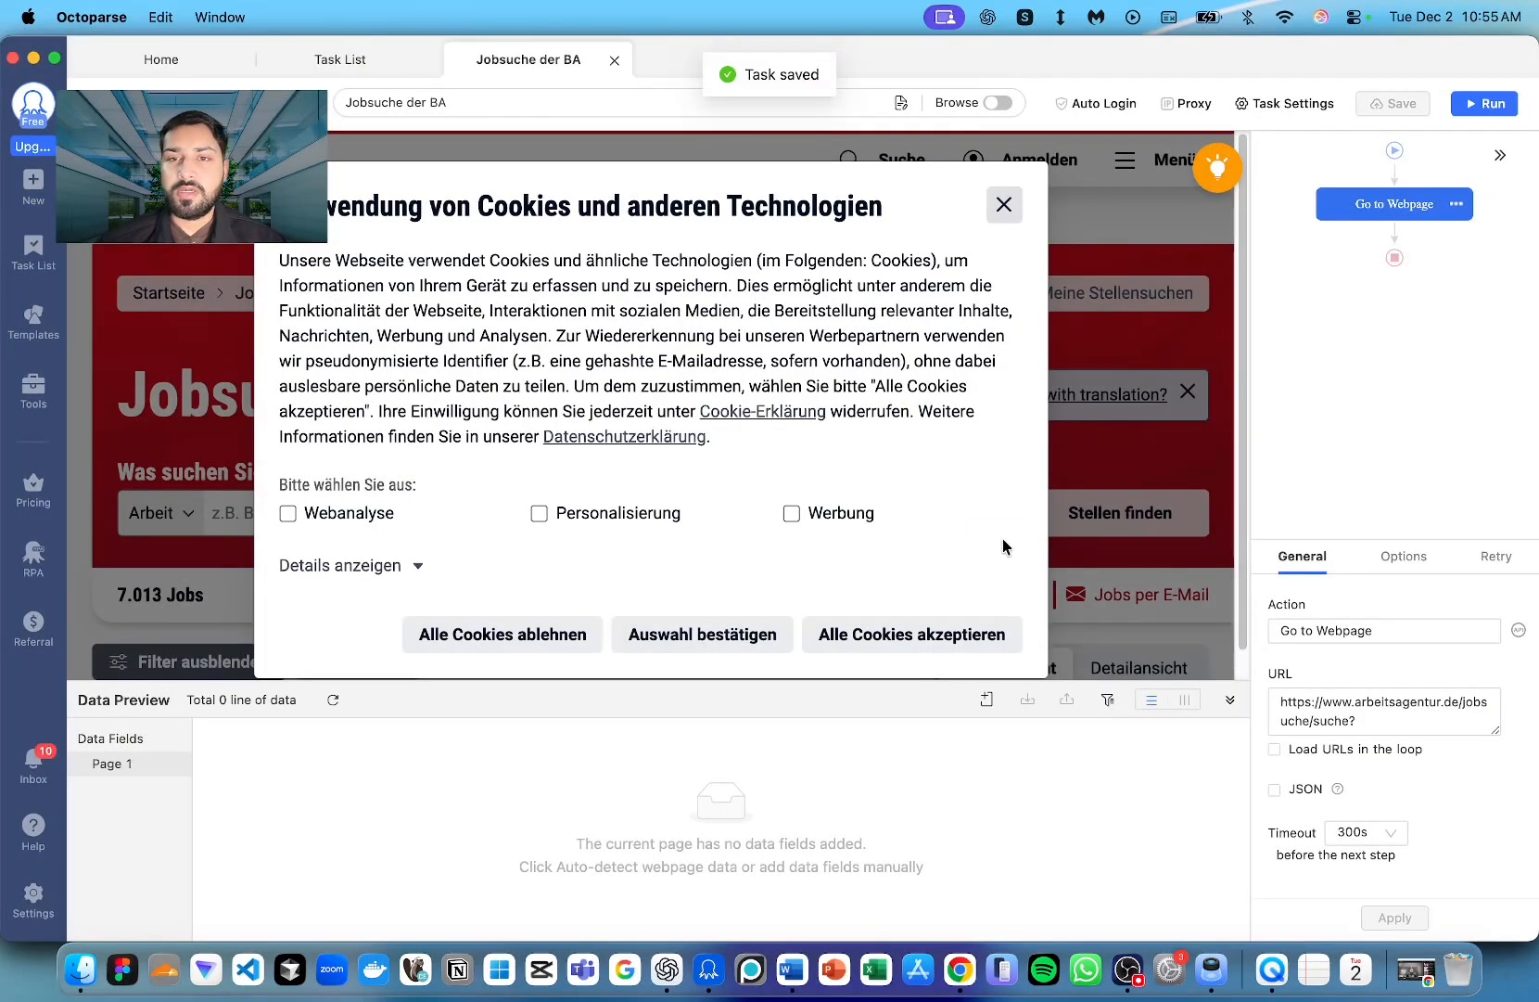
- Accept all cookies on the loaded job page in Browse mode and return to task editing
left_click(1000, 103)
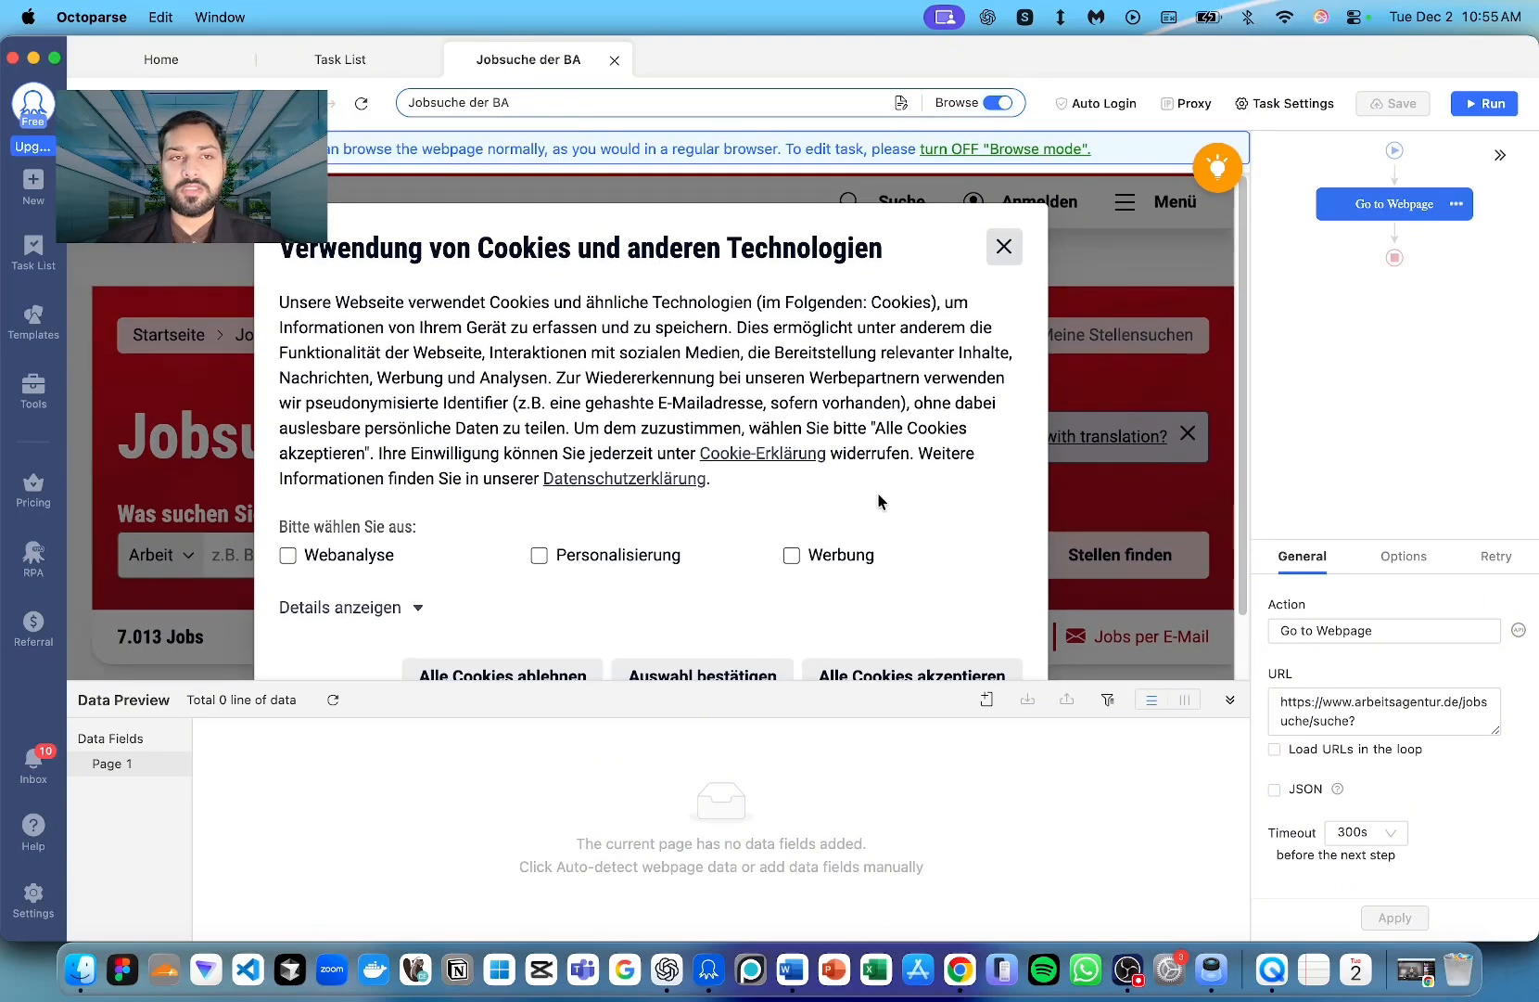
scroll(767, 429, "down", 2)
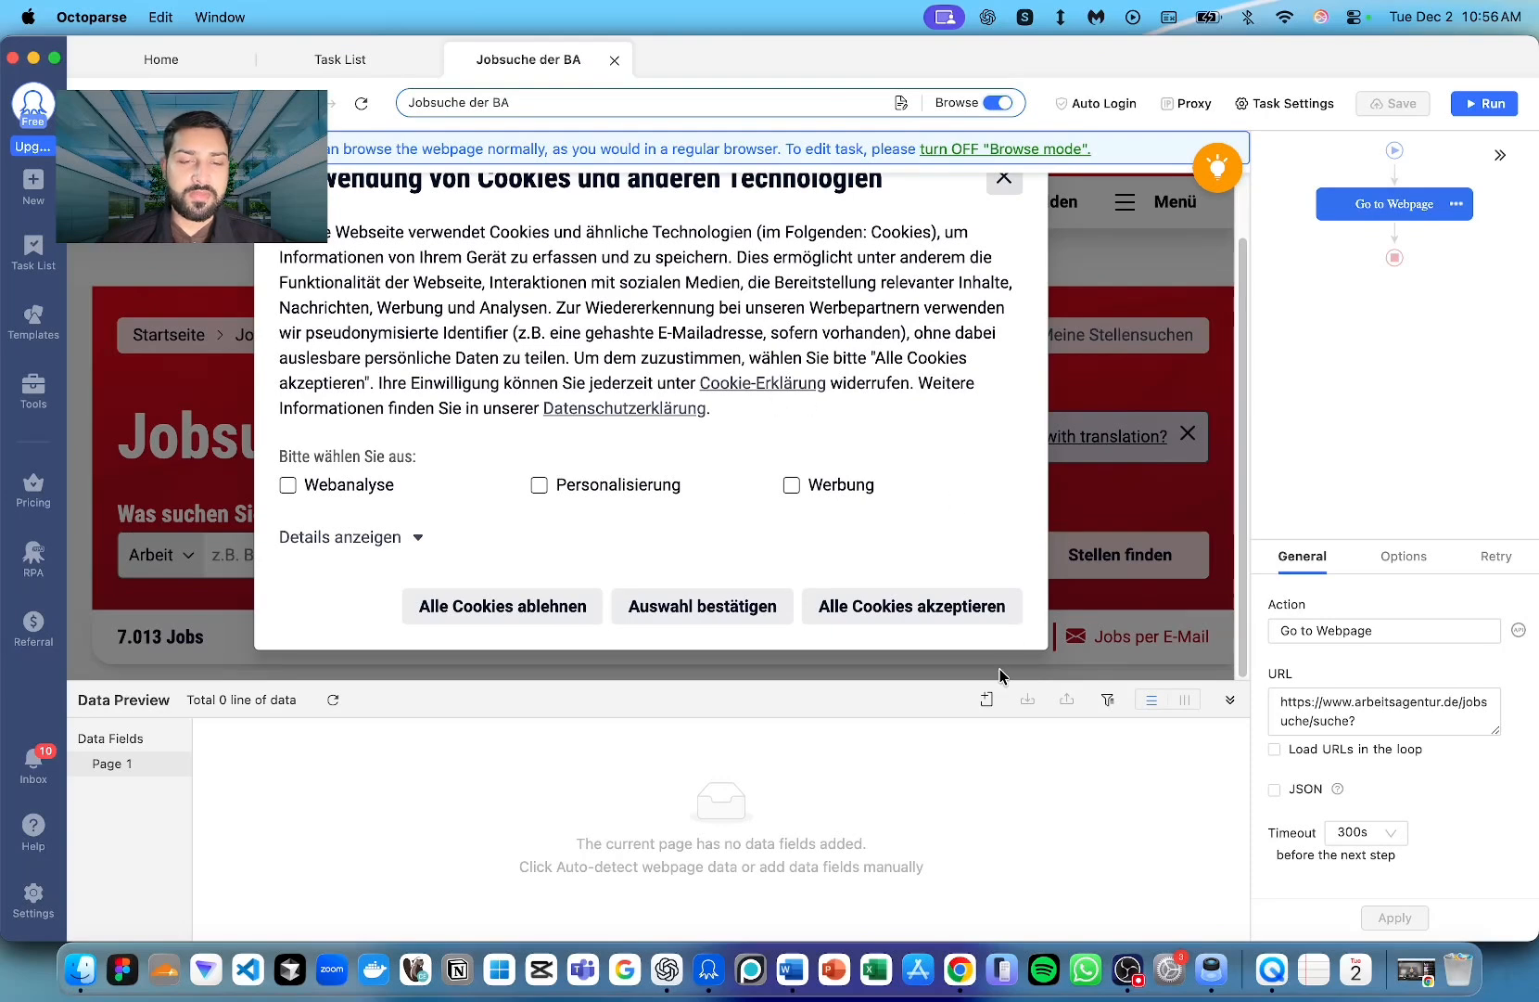
left_click(994, 621)
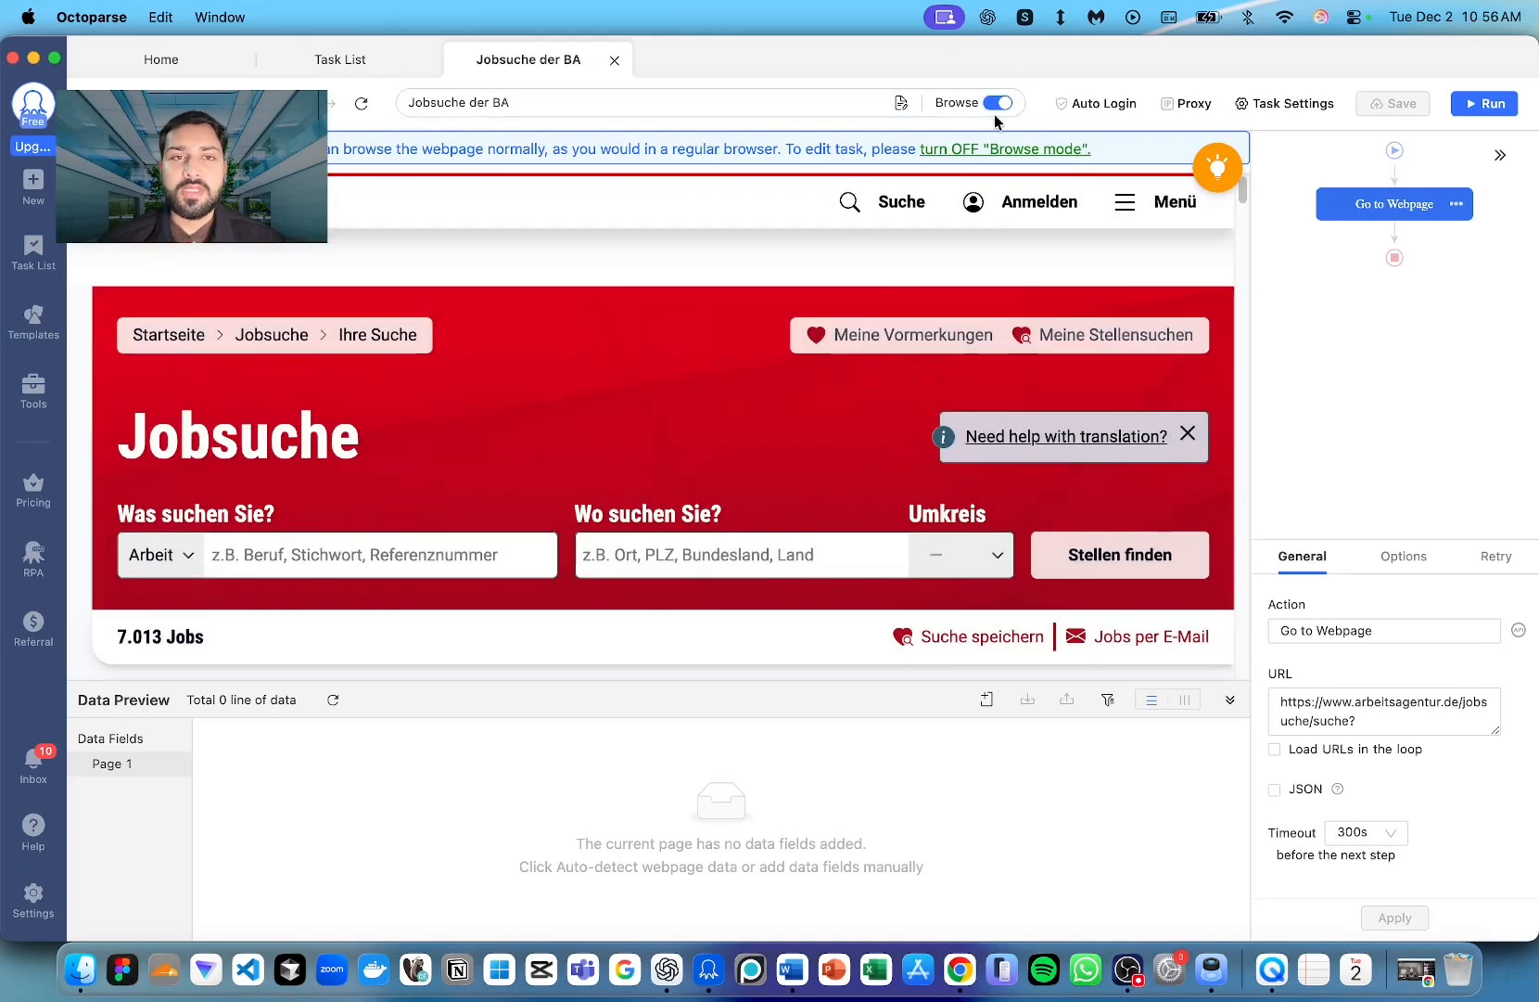
left_click(1001, 103)
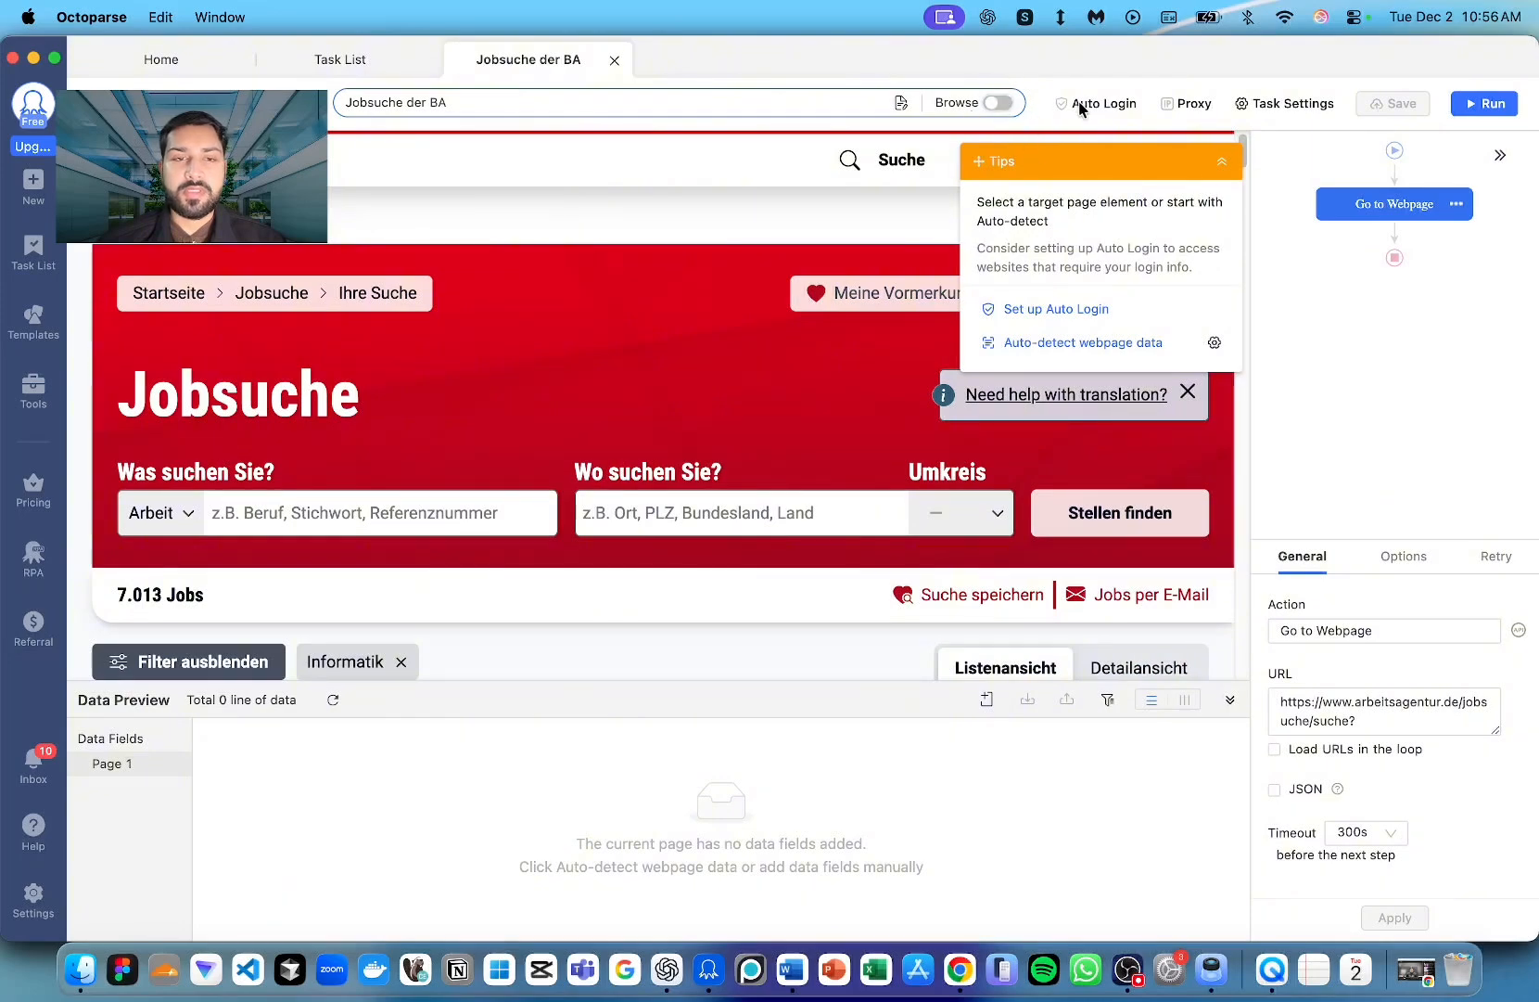
- Auto-detect the webpage data and delete the Title, Image, publication date and baicon2 fields from the preview
scroll(1115, 556, "down", 3)
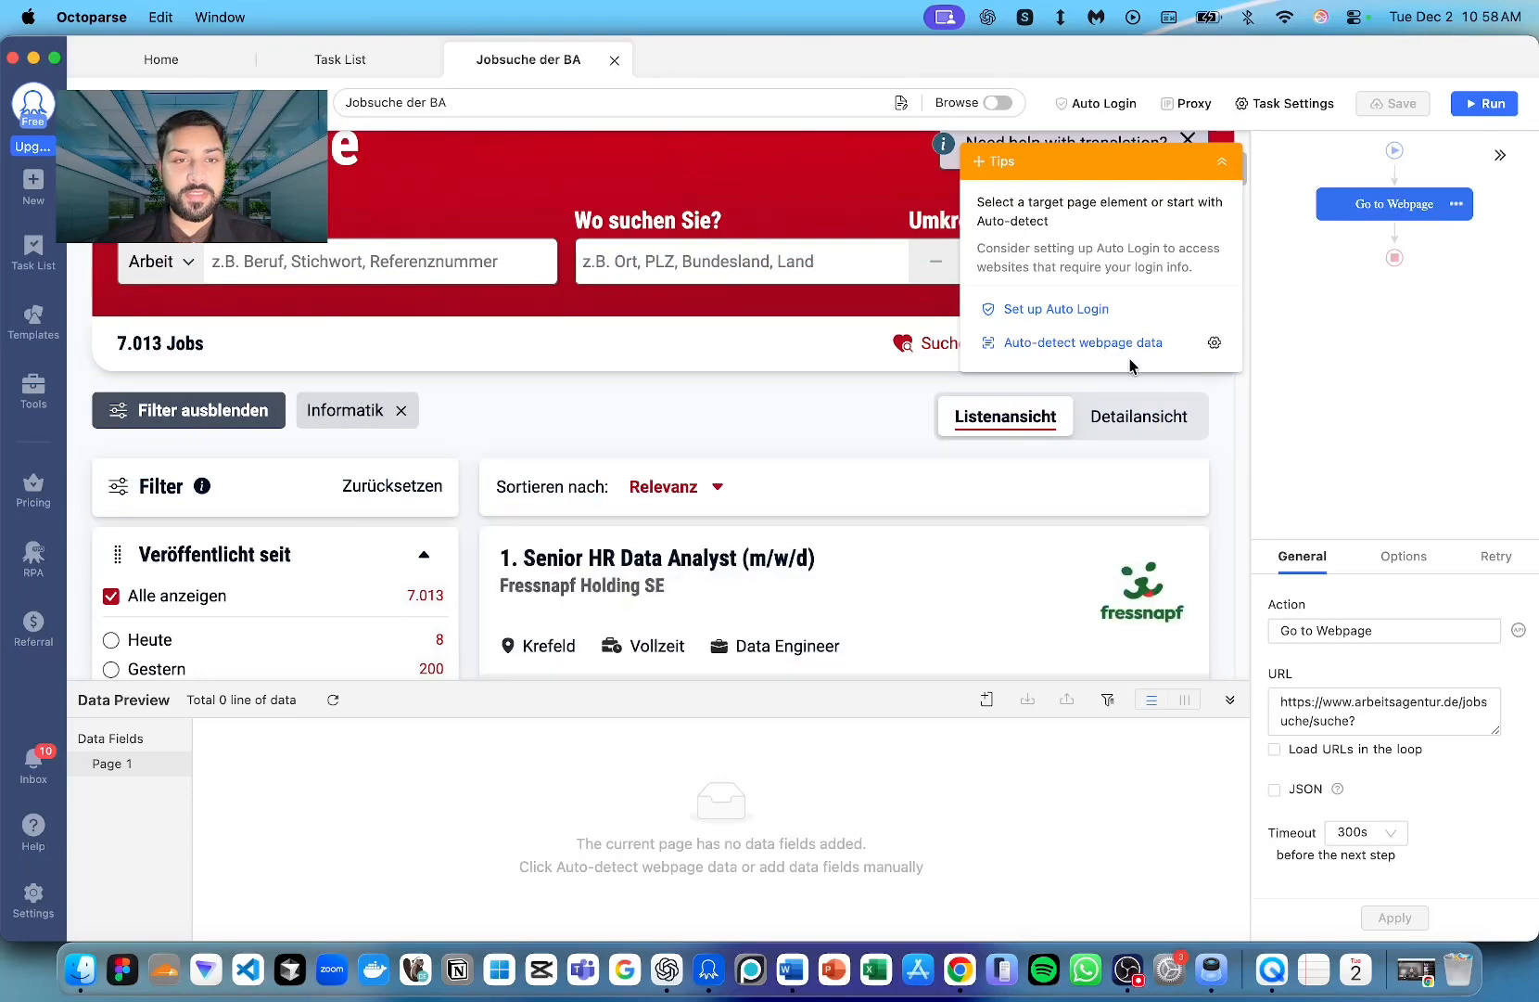
left_click(1052, 343)
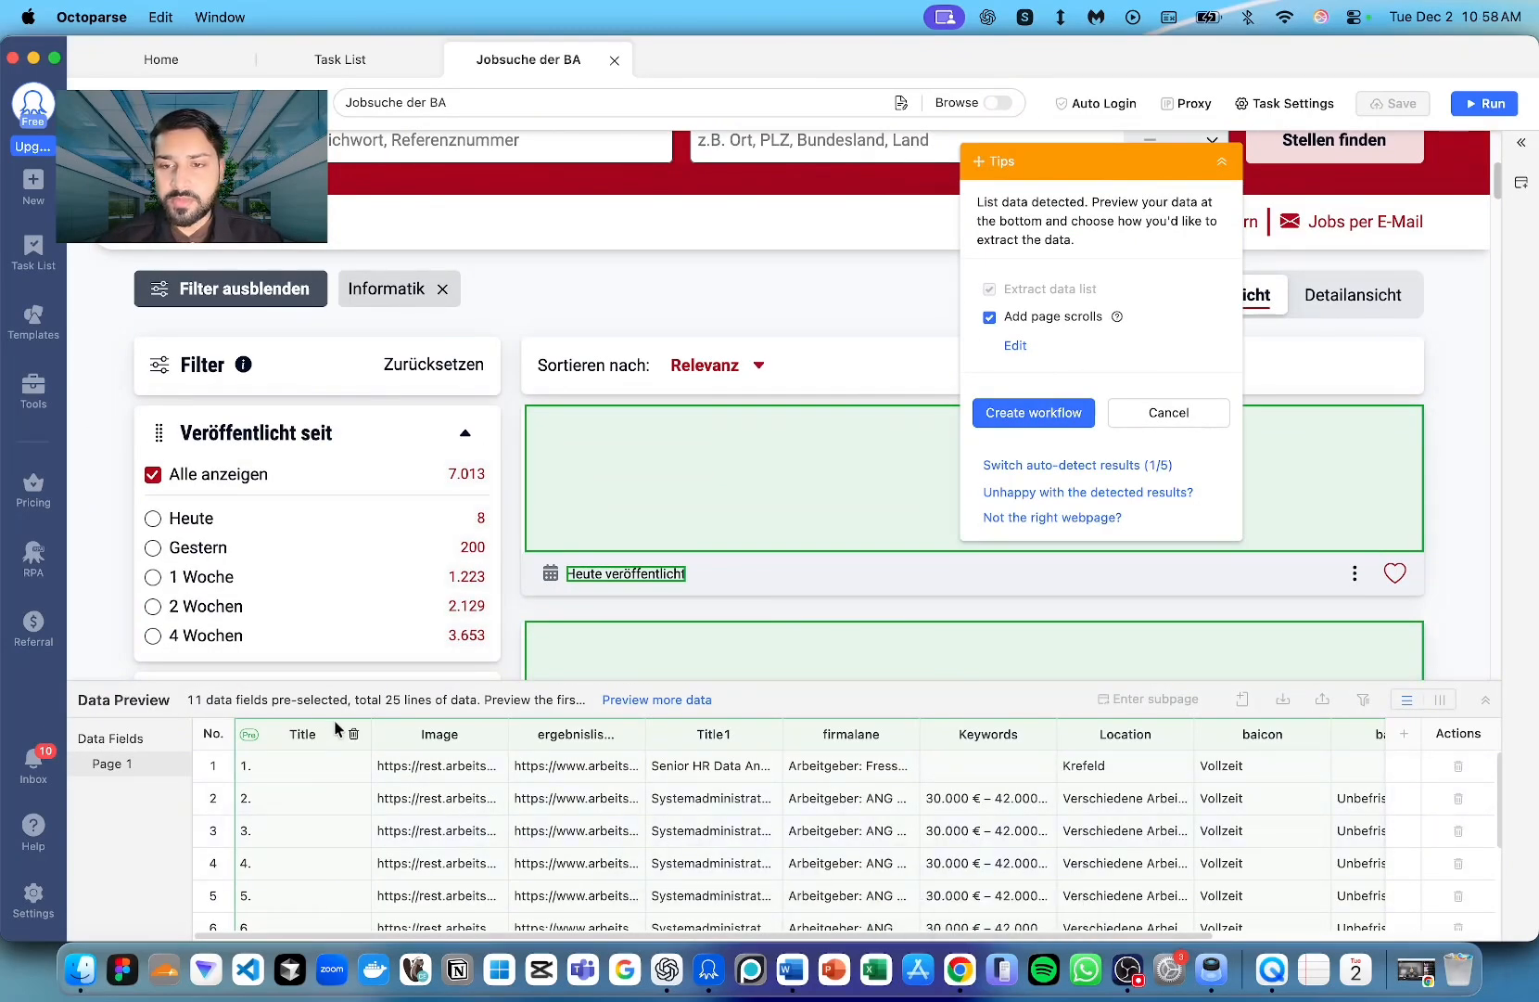
left_click(352, 736)
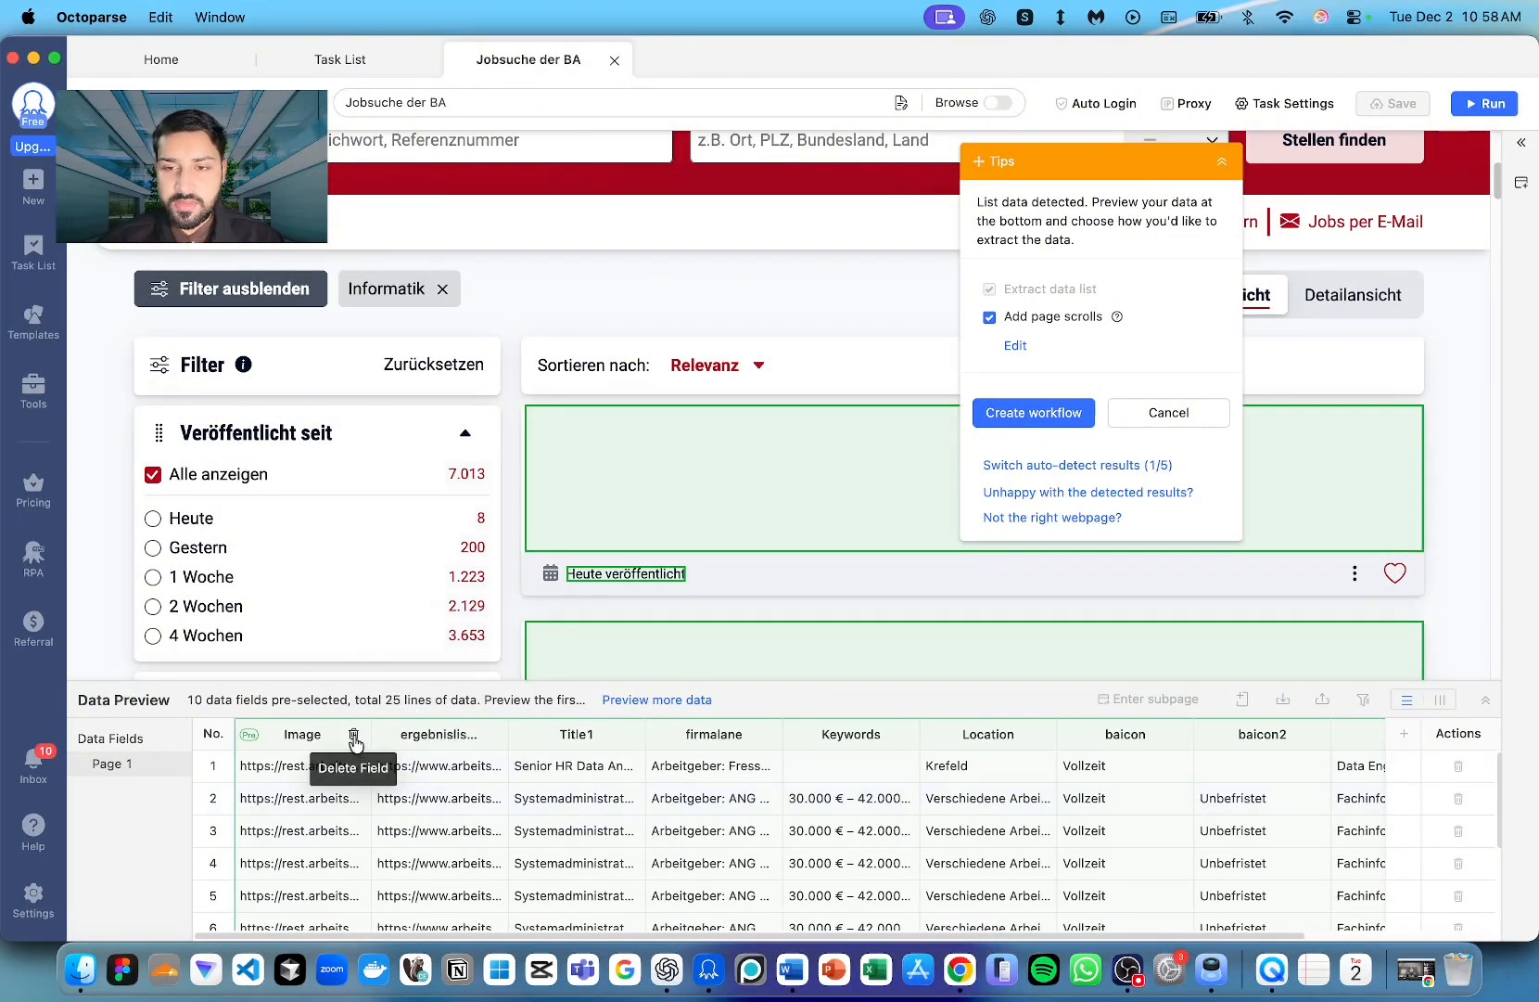
left_click(349, 734)
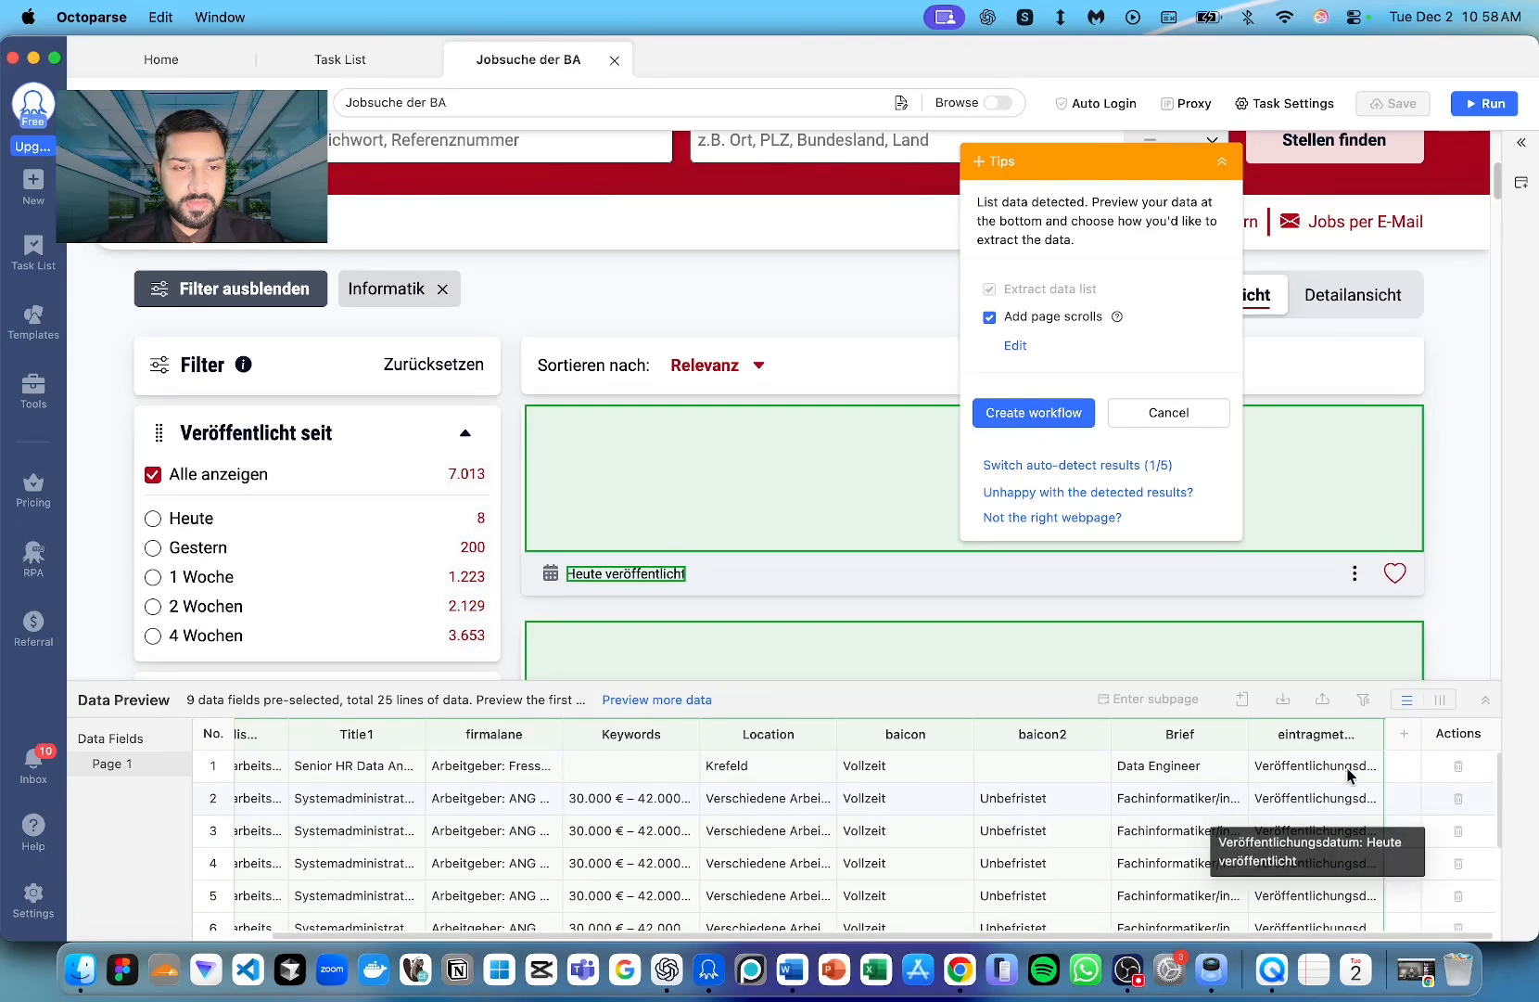
left_click(1363, 734)
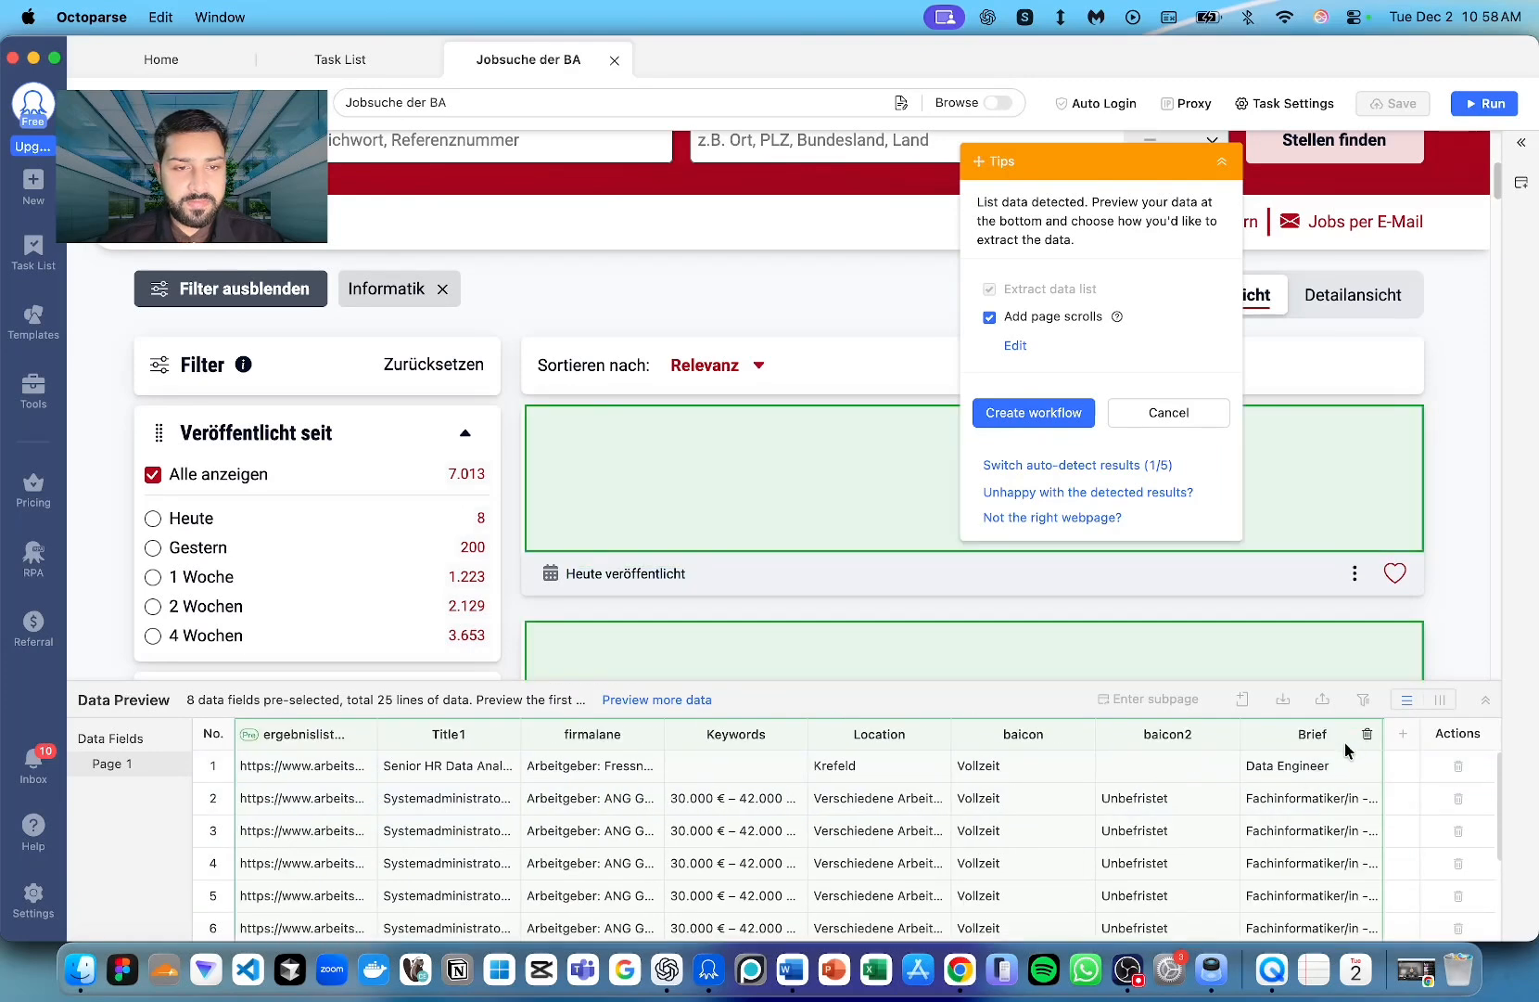
left_click(1215, 734)
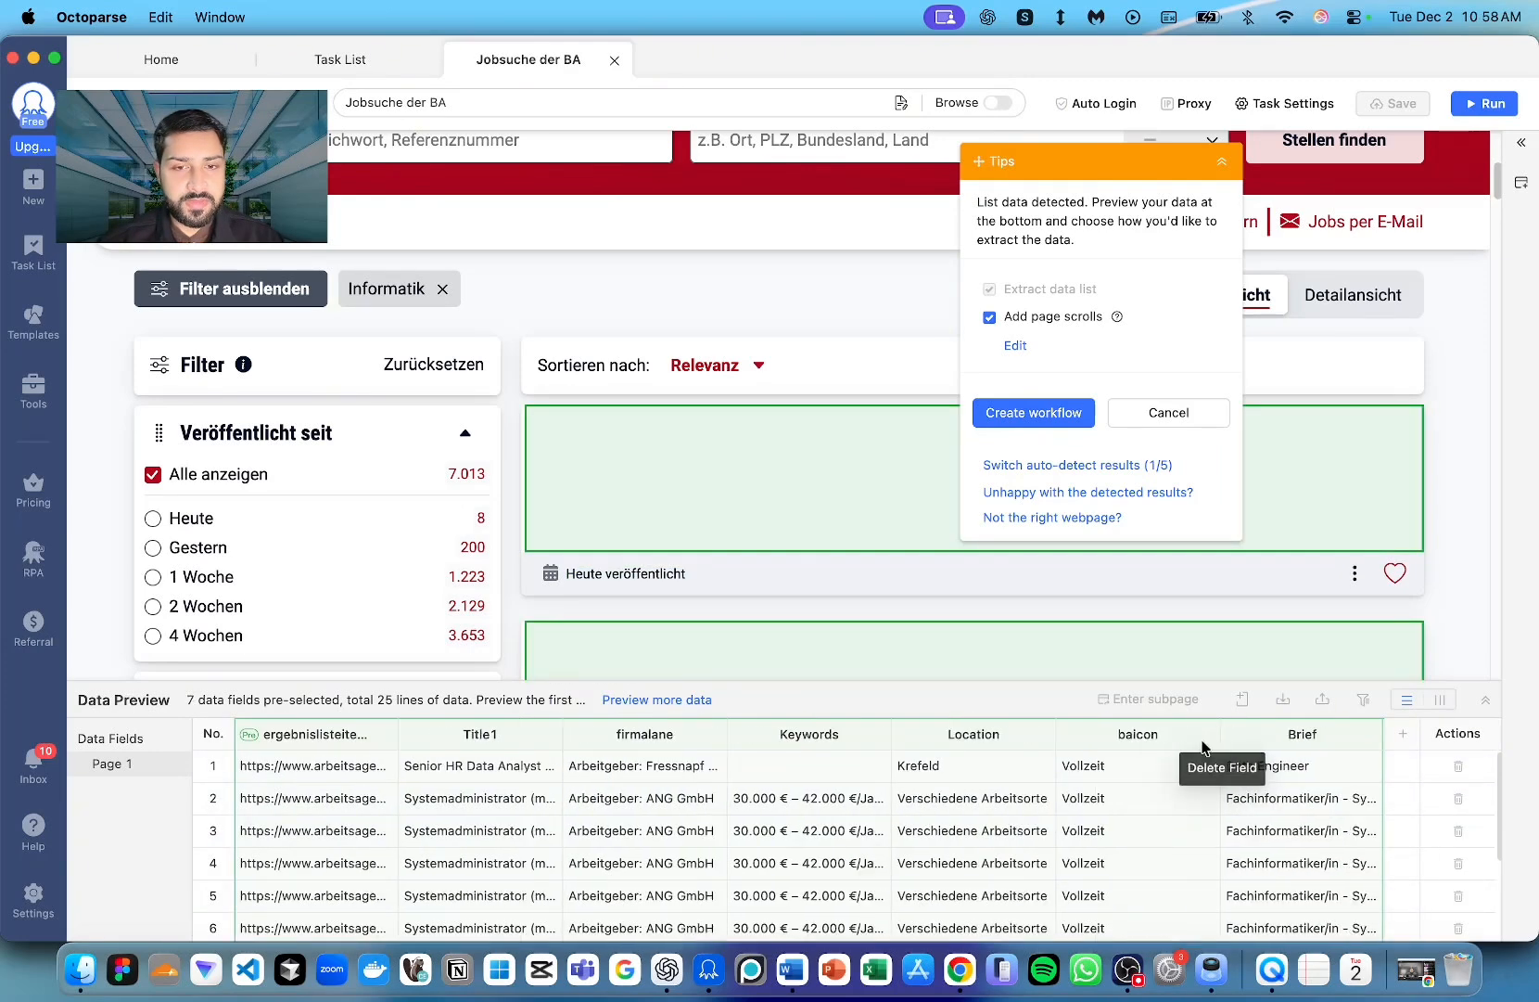
- Review the remaining preview rows, create the workflow with page scrolls included, and save the task
mouse_move(1025, 736)
scroll(1020, 855, "down", 3)
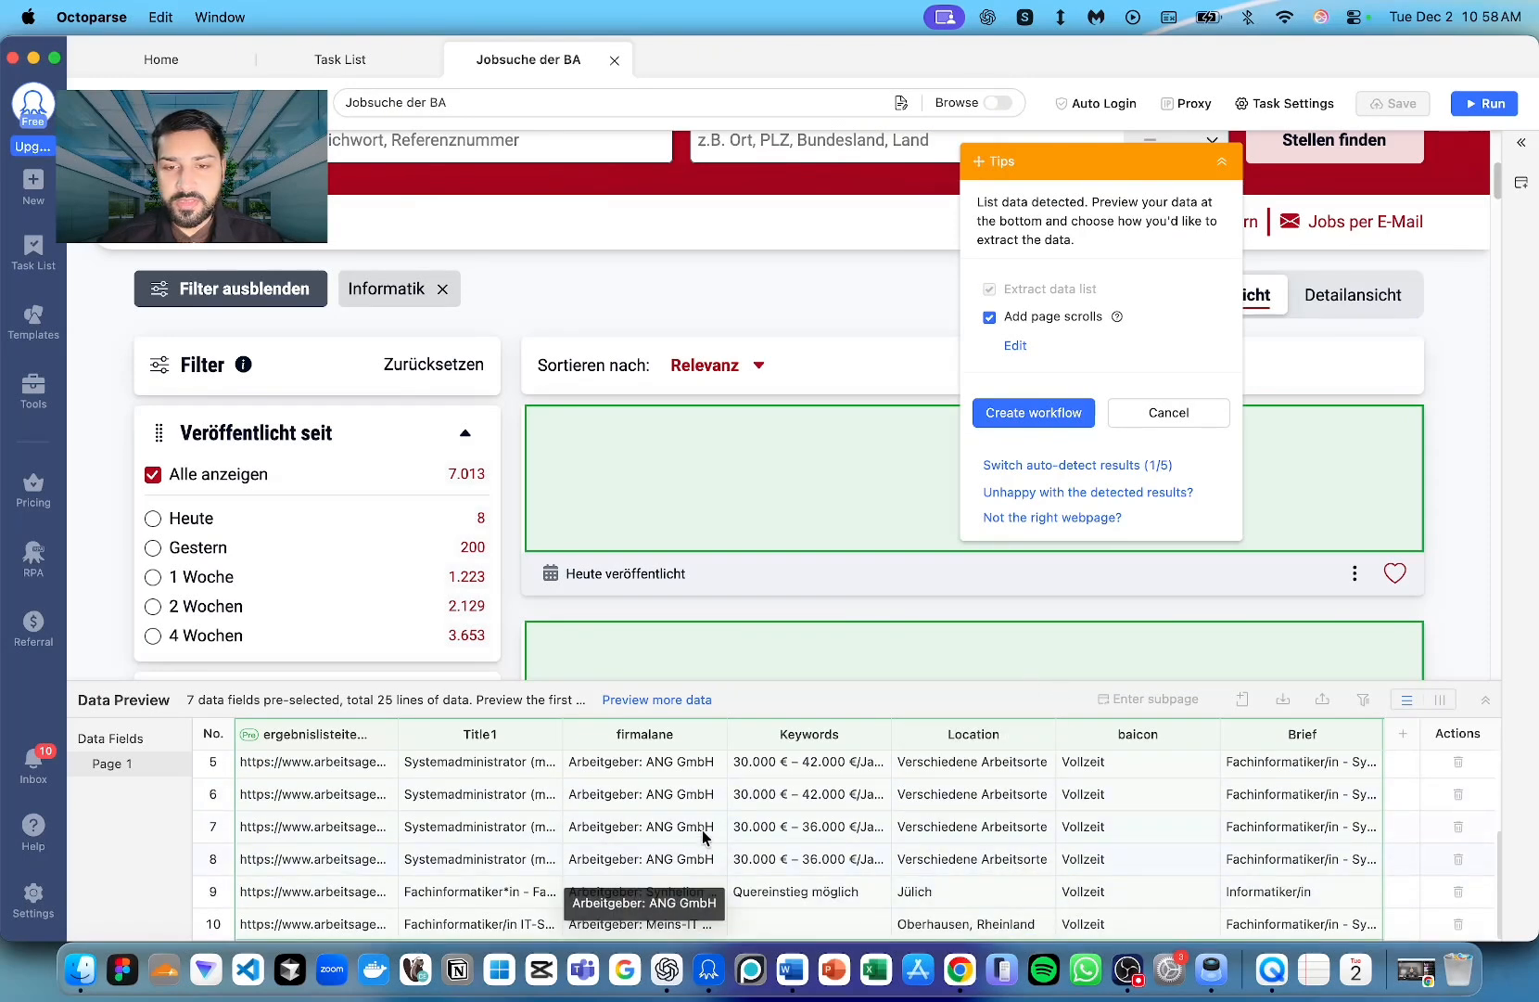
scroll(705, 881, "up", 3)
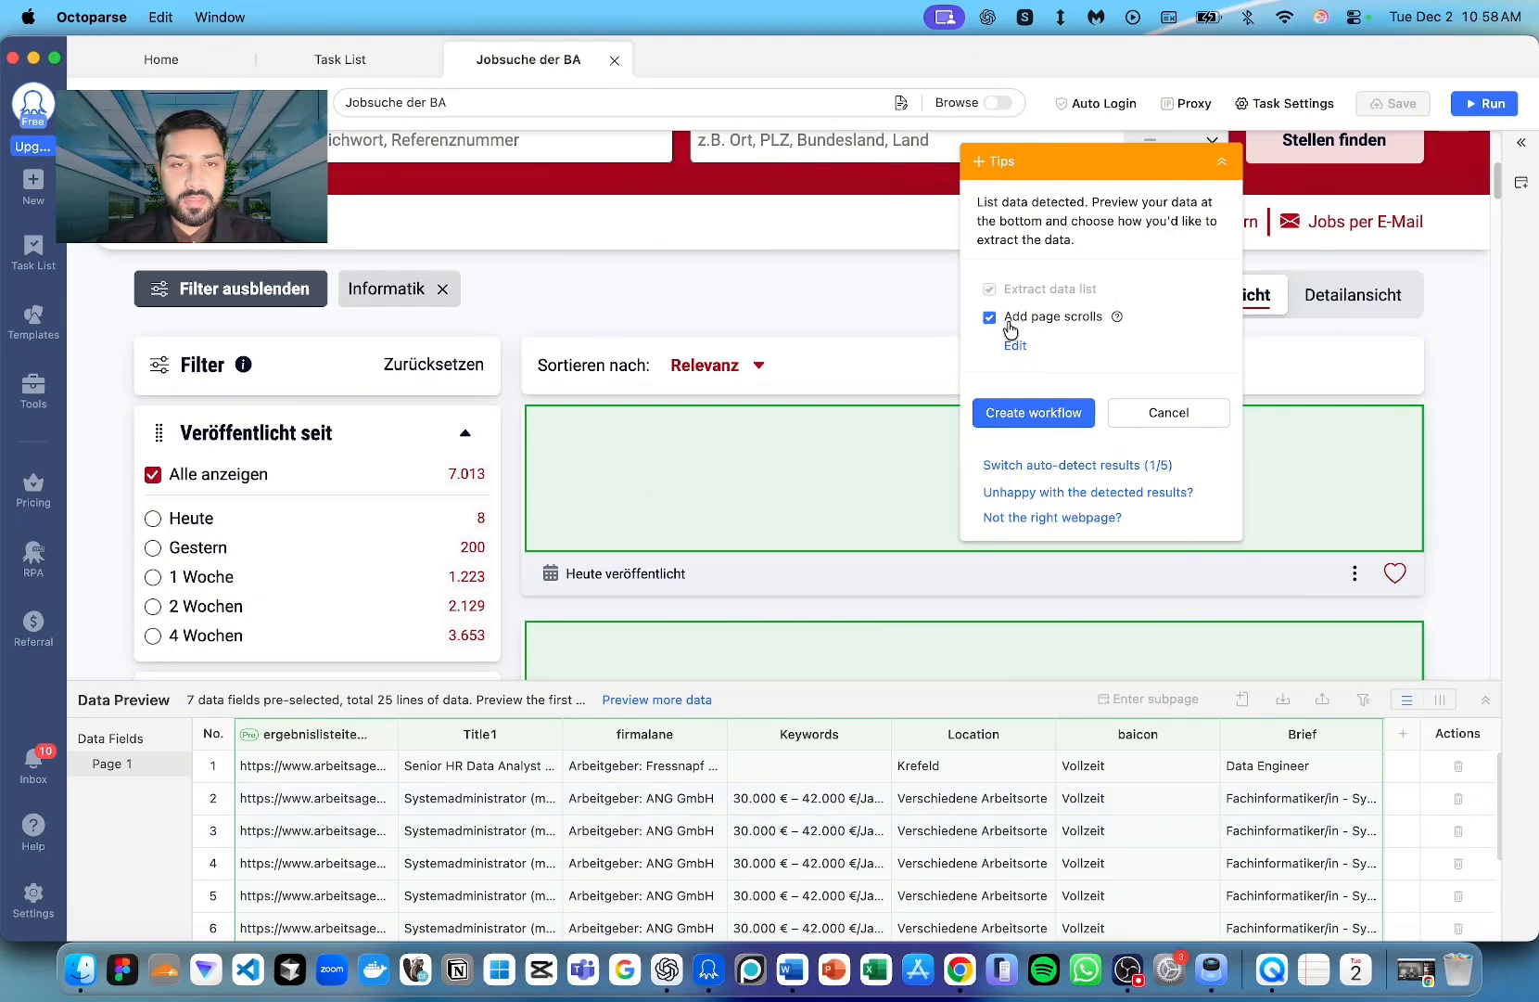
left_click(1052, 415)
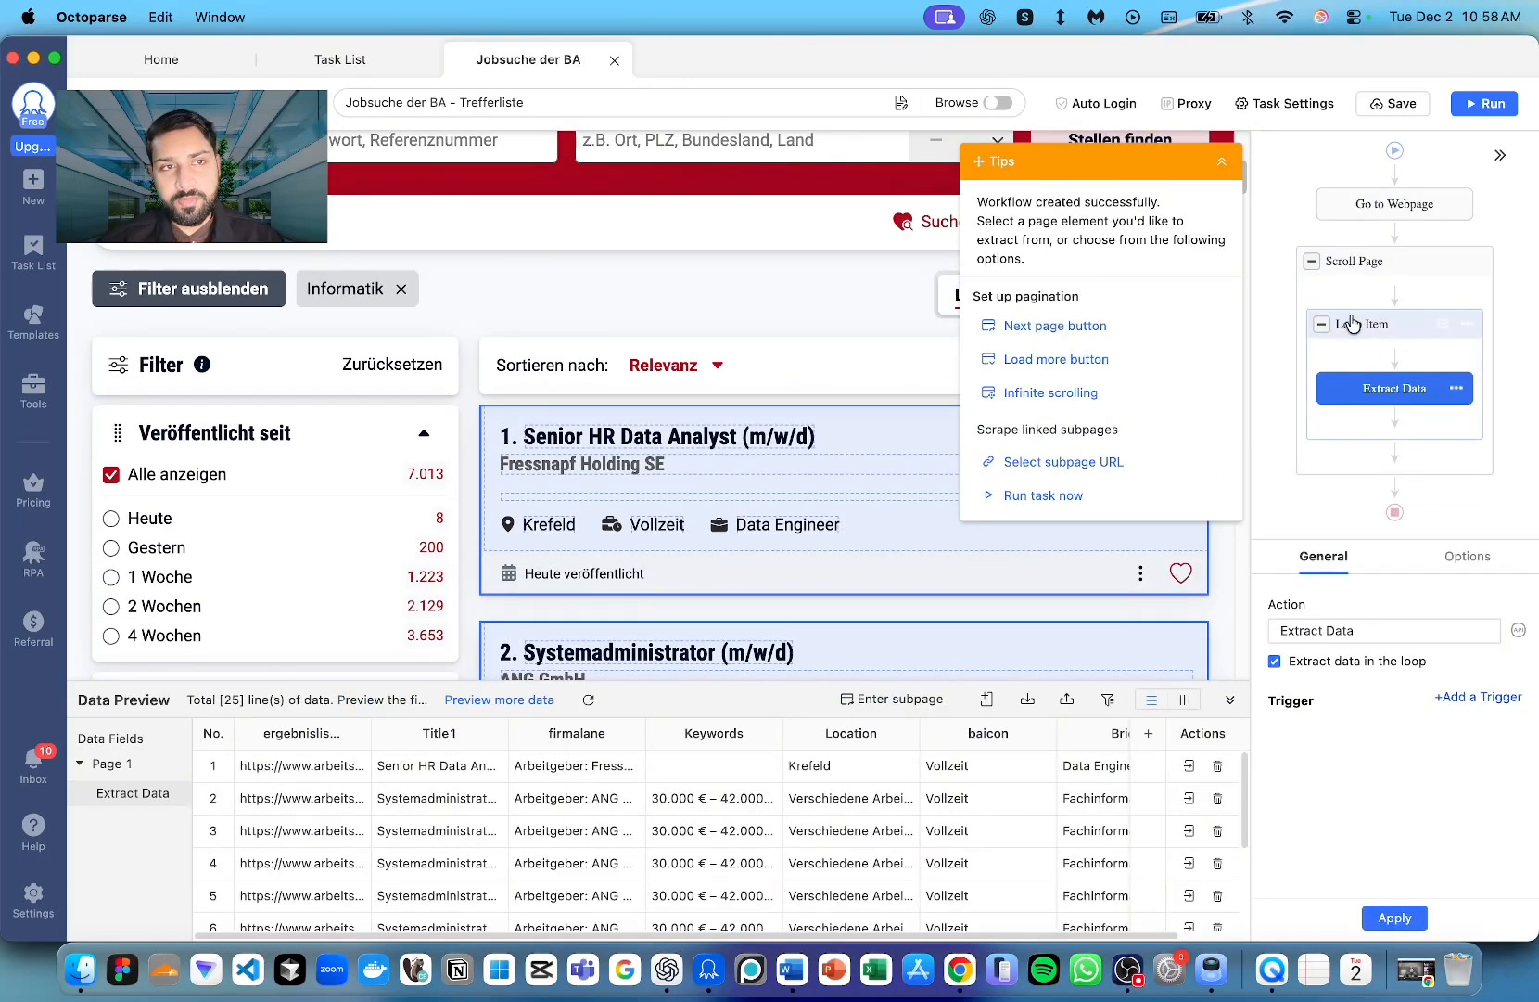
left_click(1391, 106)
- Add a loop click on the "Weitere Ergebnisse" button below the job listings to paginate the results
scroll(718, 439, "down", 20)
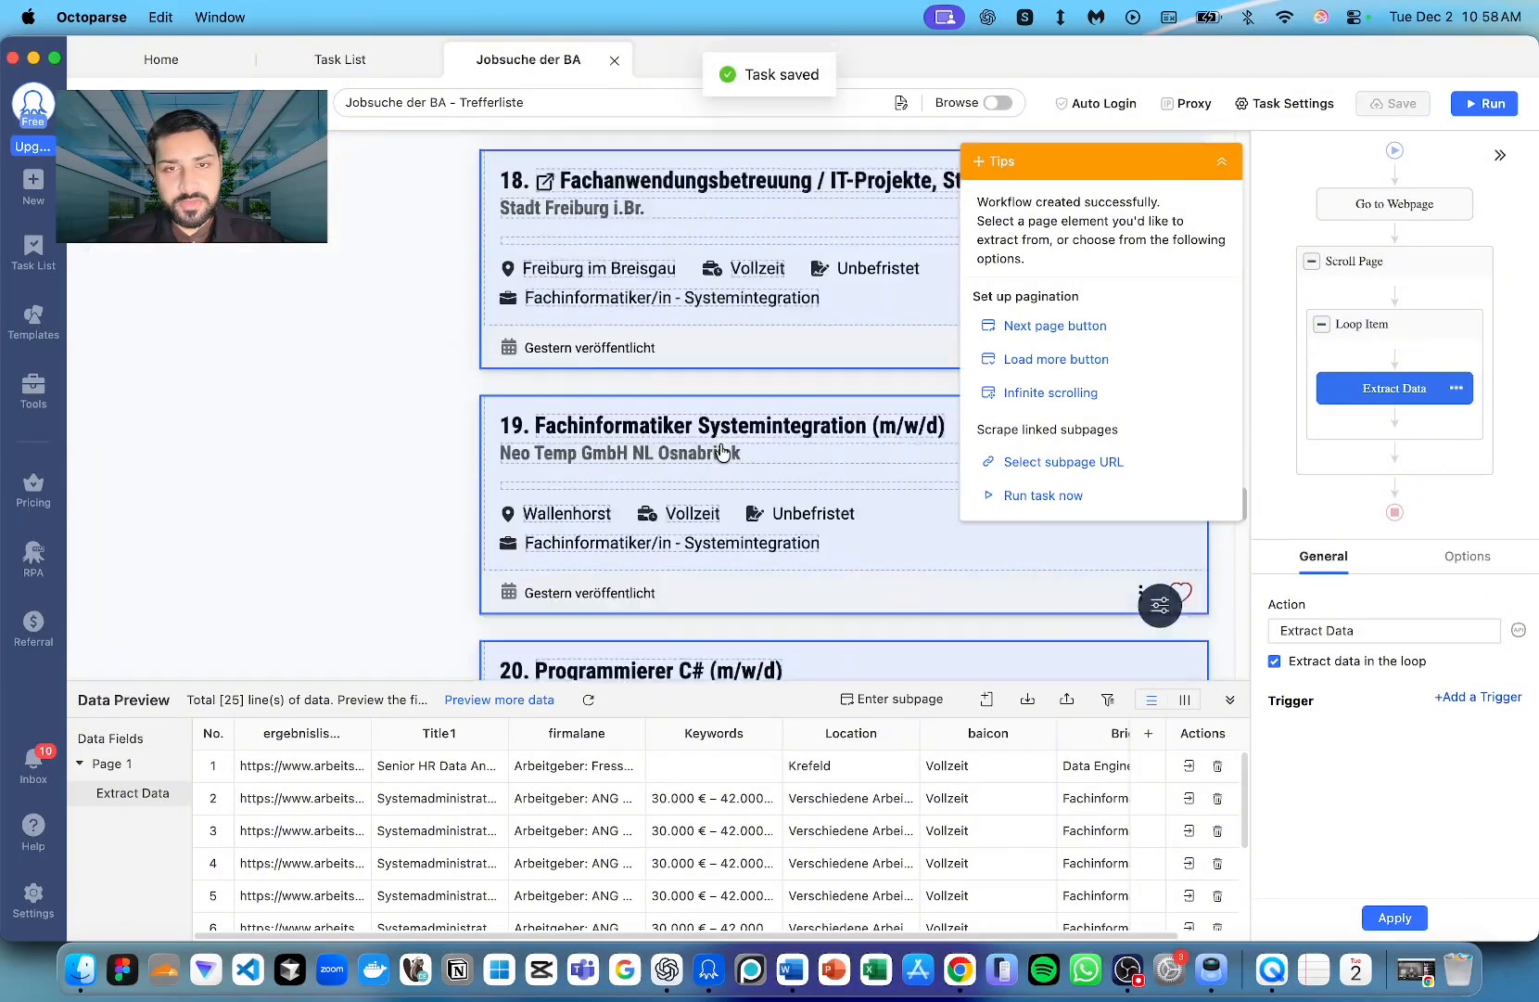
scroll(721, 453, "down", 10)
scroll(721, 450, "up", 5)
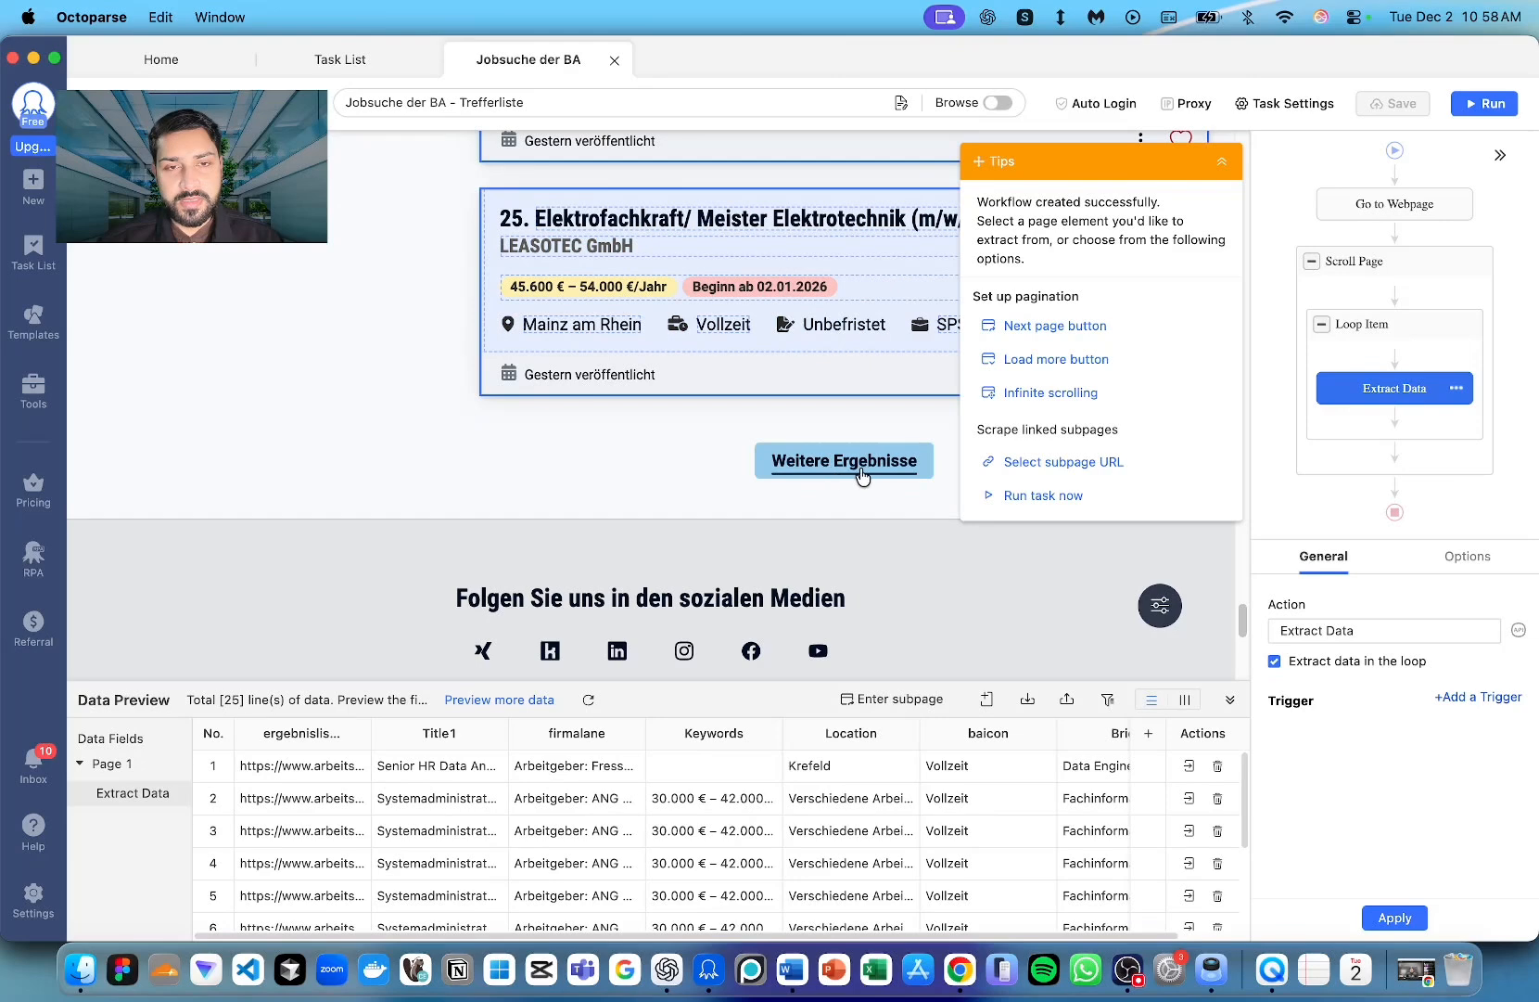
left_click(1222, 162)
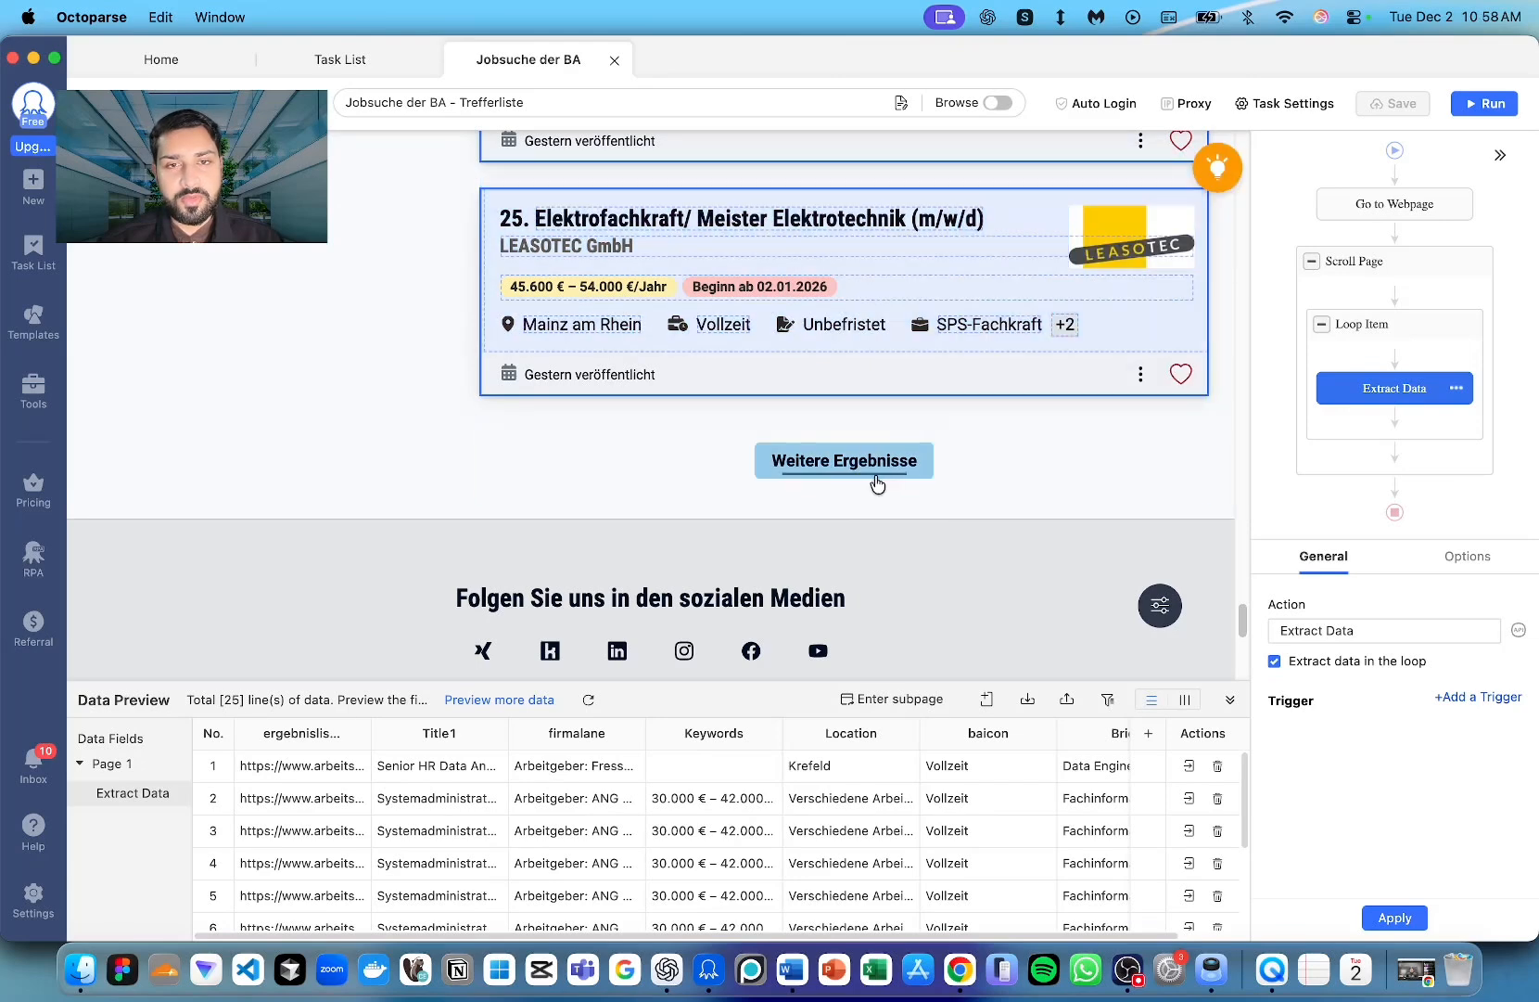
left_click(925, 469)
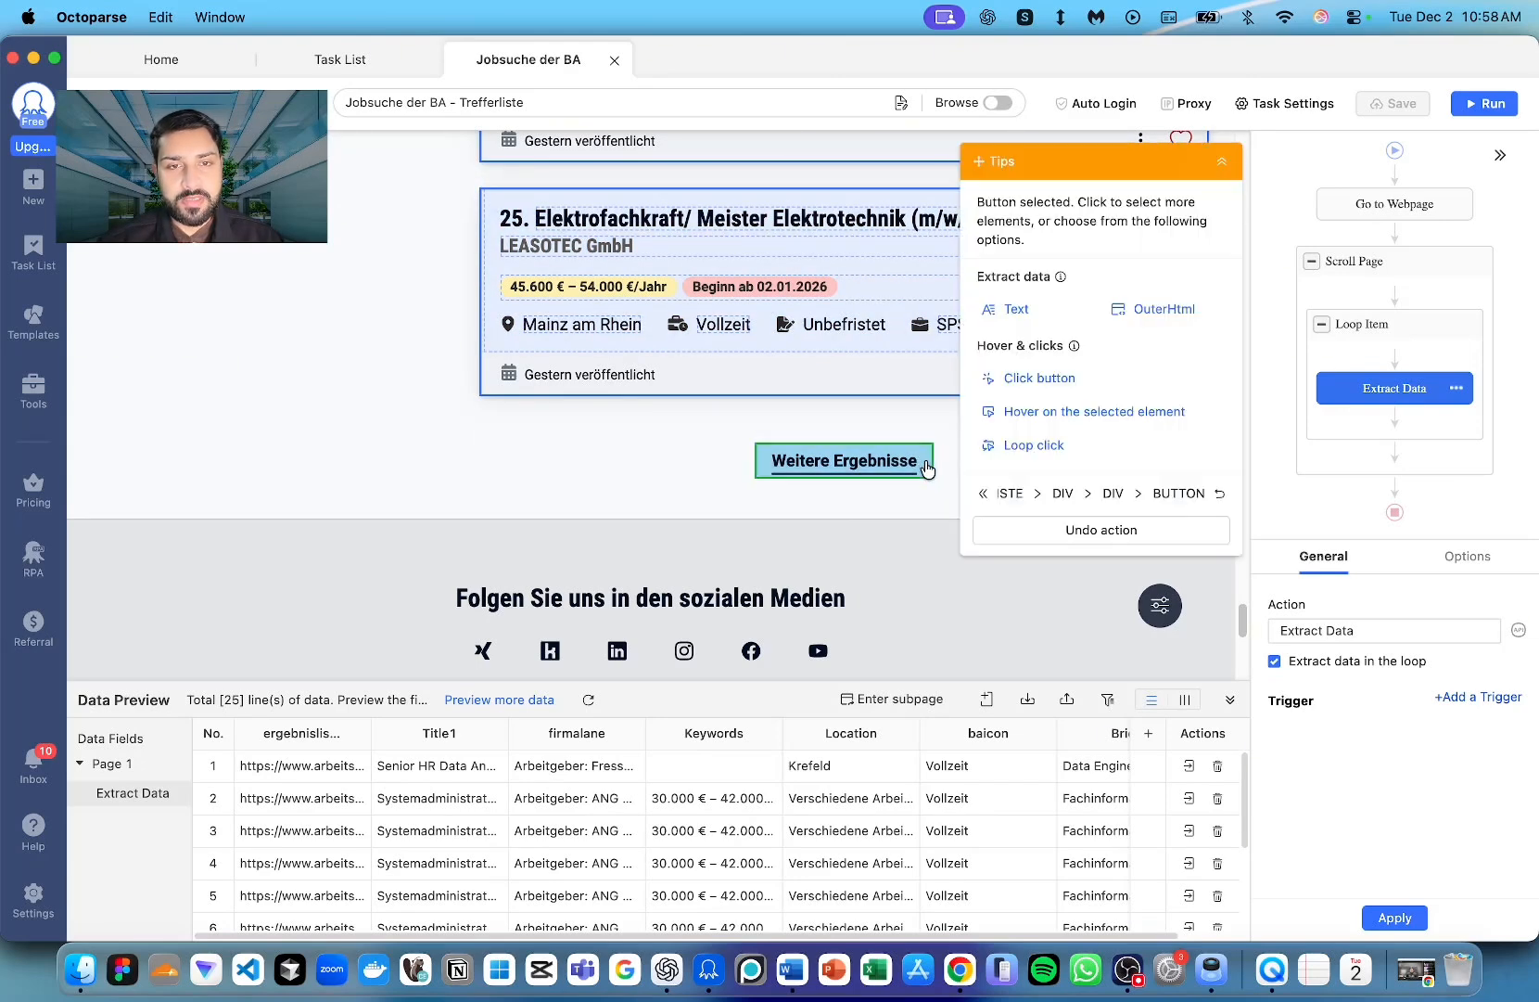
left_click(1038, 449)
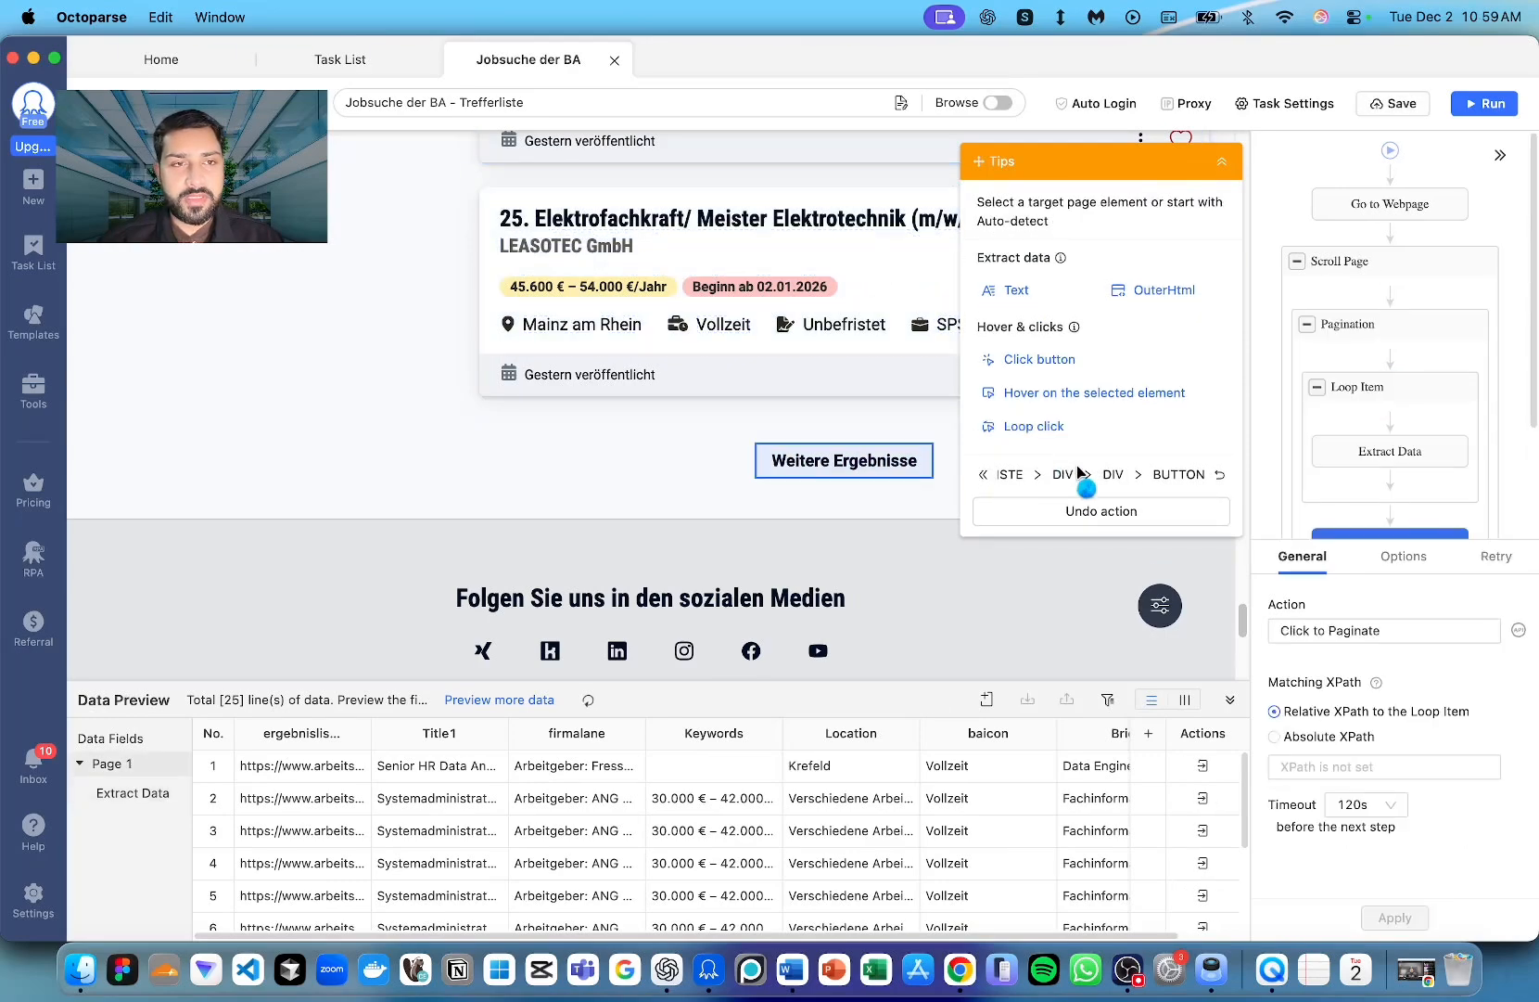
- Check the newly loaded job listings against the Loop Item's matched items to see whether the further results are covered
scroll(864, 564, "down", 20)
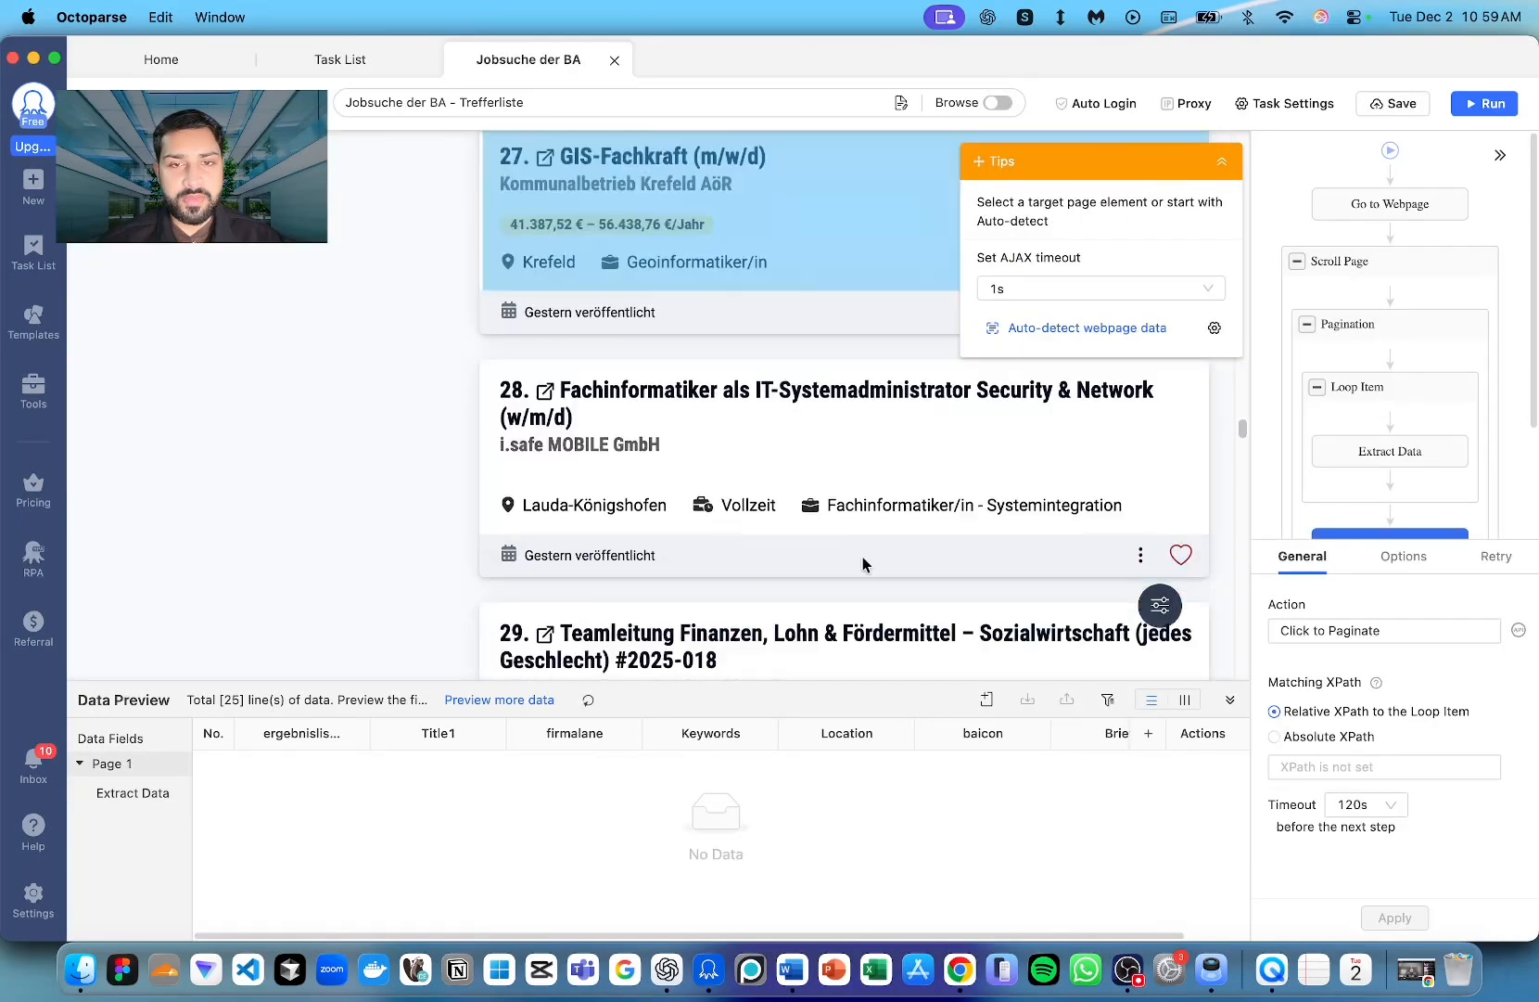
scroll(843, 538, "down", 7)
scroll(841, 538, "up", 9)
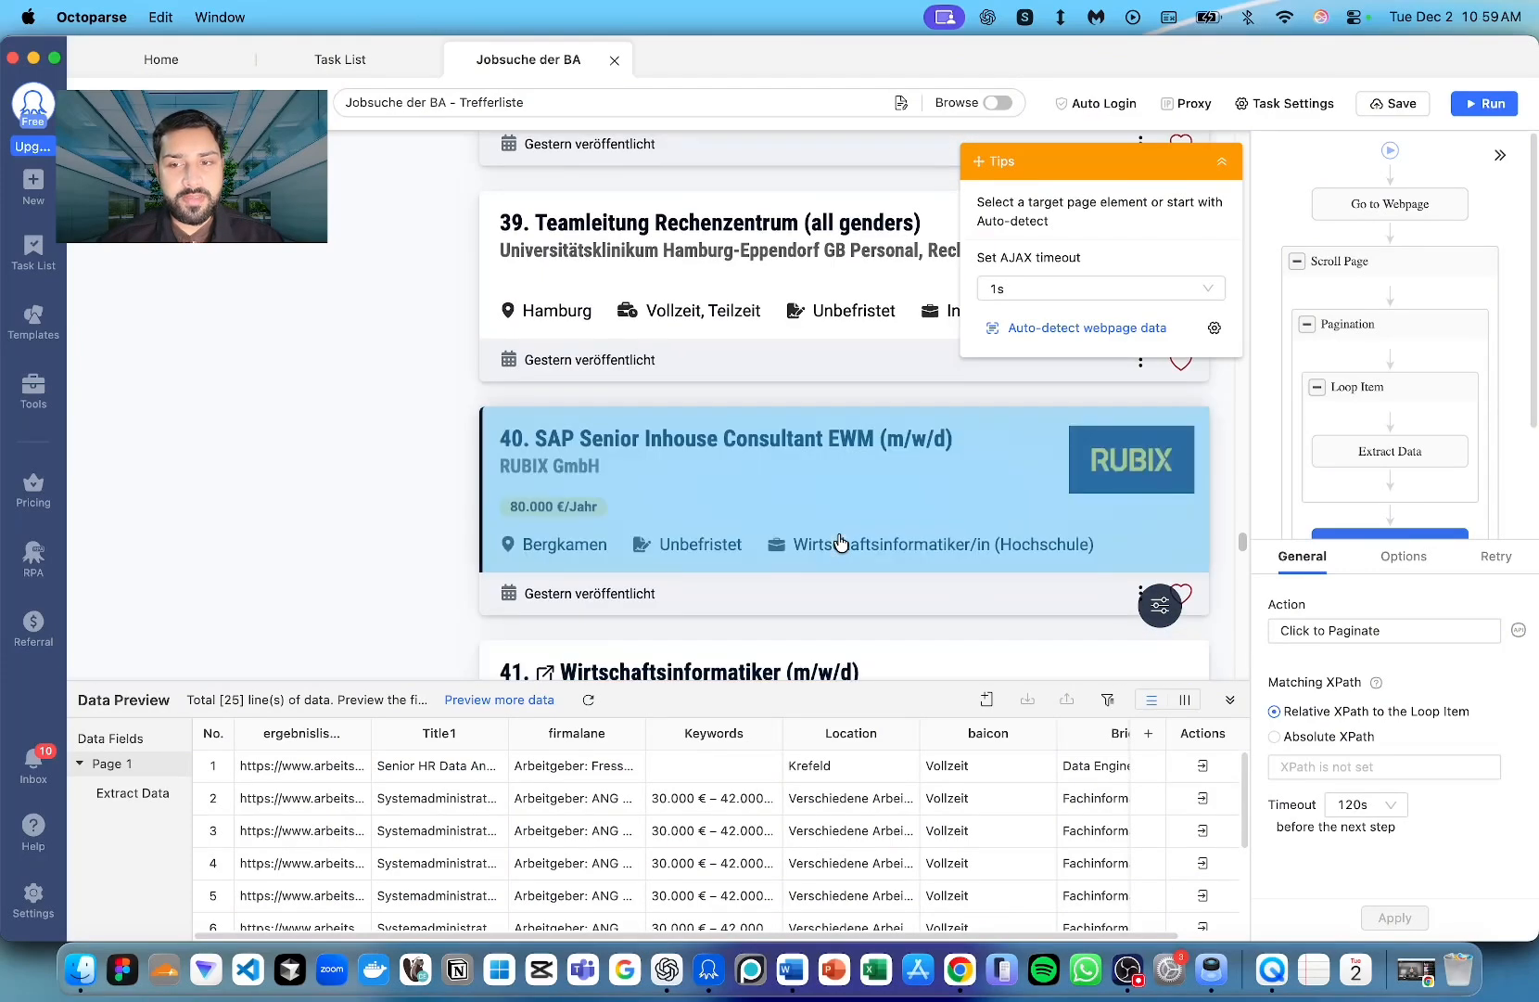
left_click(1342, 409)
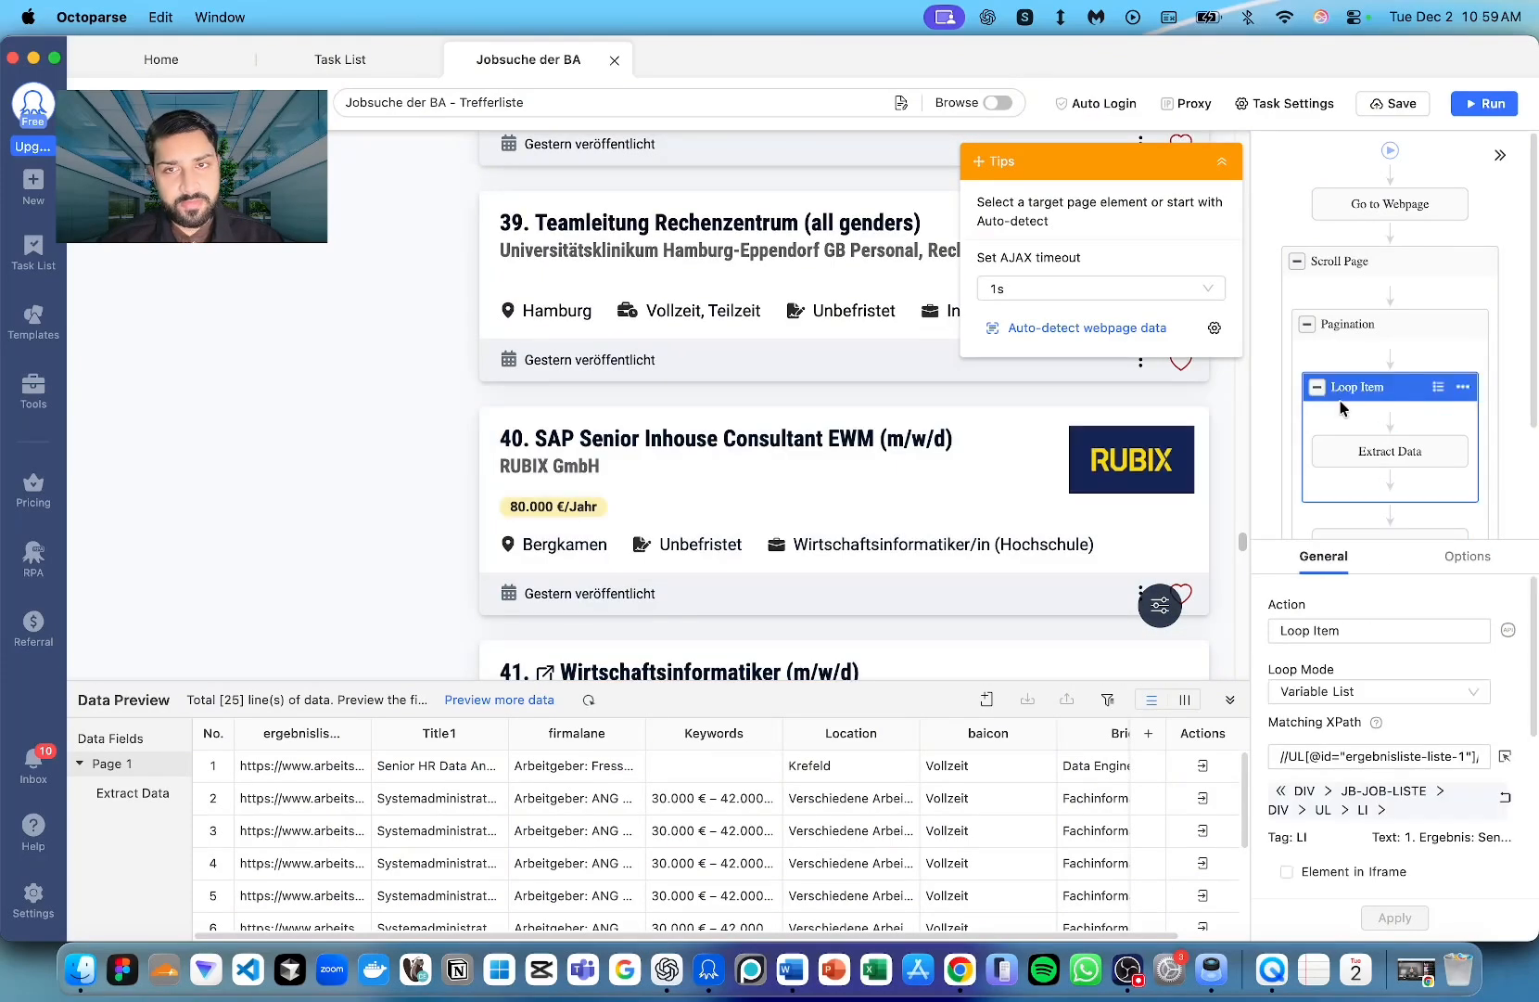
scroll(1433, 756, "down", 3)
scroll(1419, 733, "down", 3)
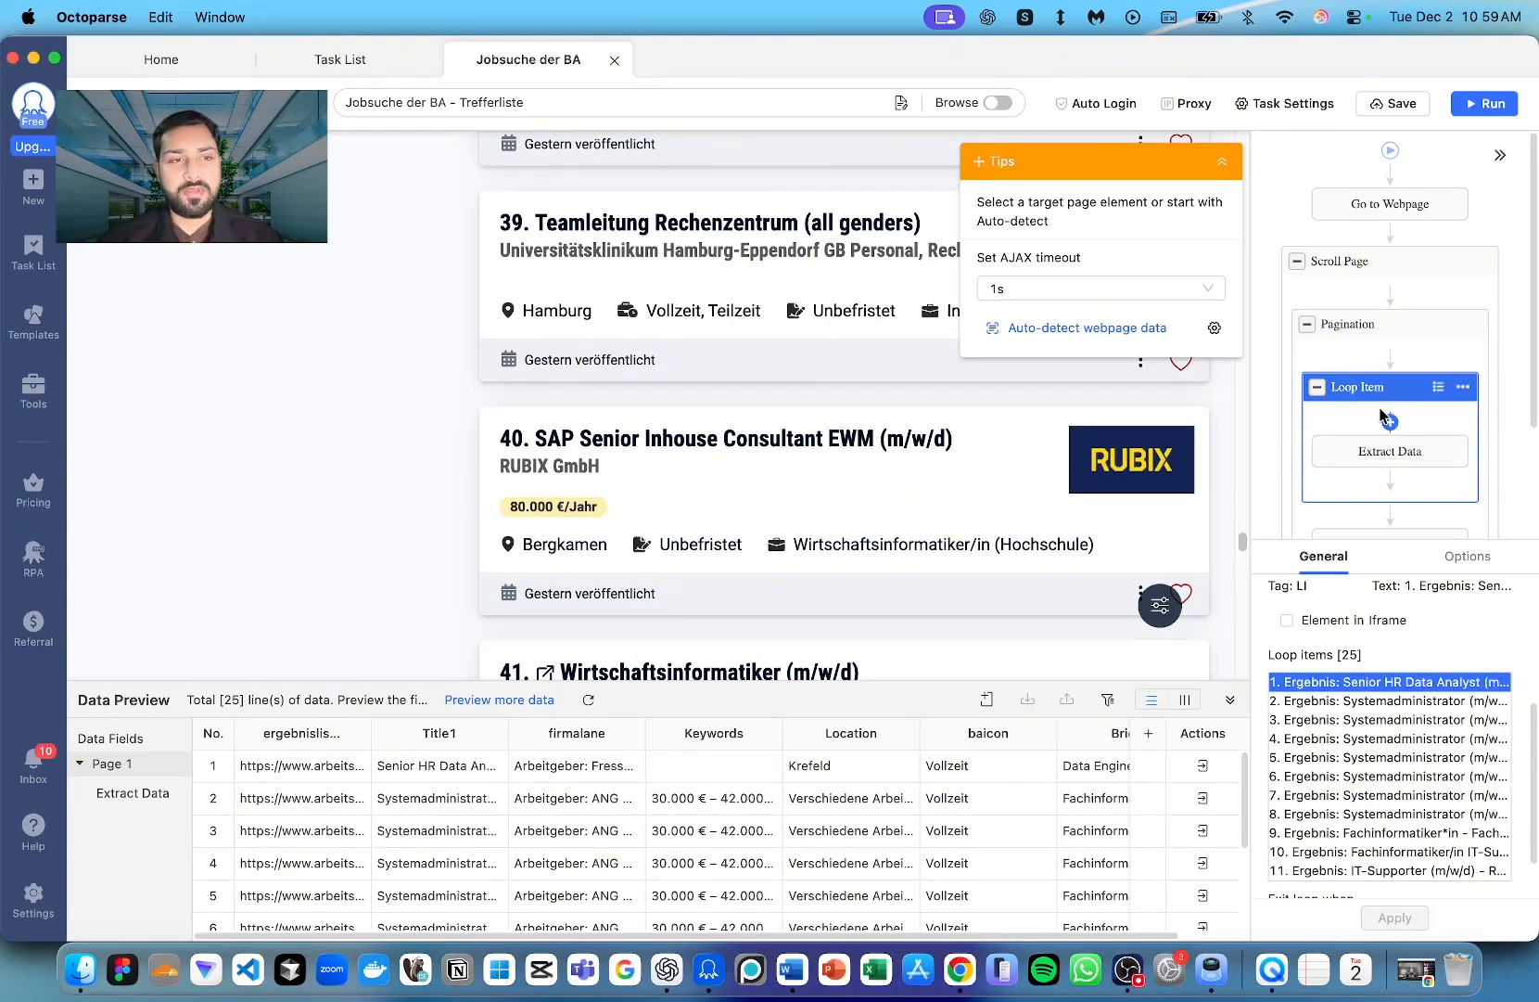
scroll(1372, 732, "up", 5)
scroll(642, 389, "up", 10)
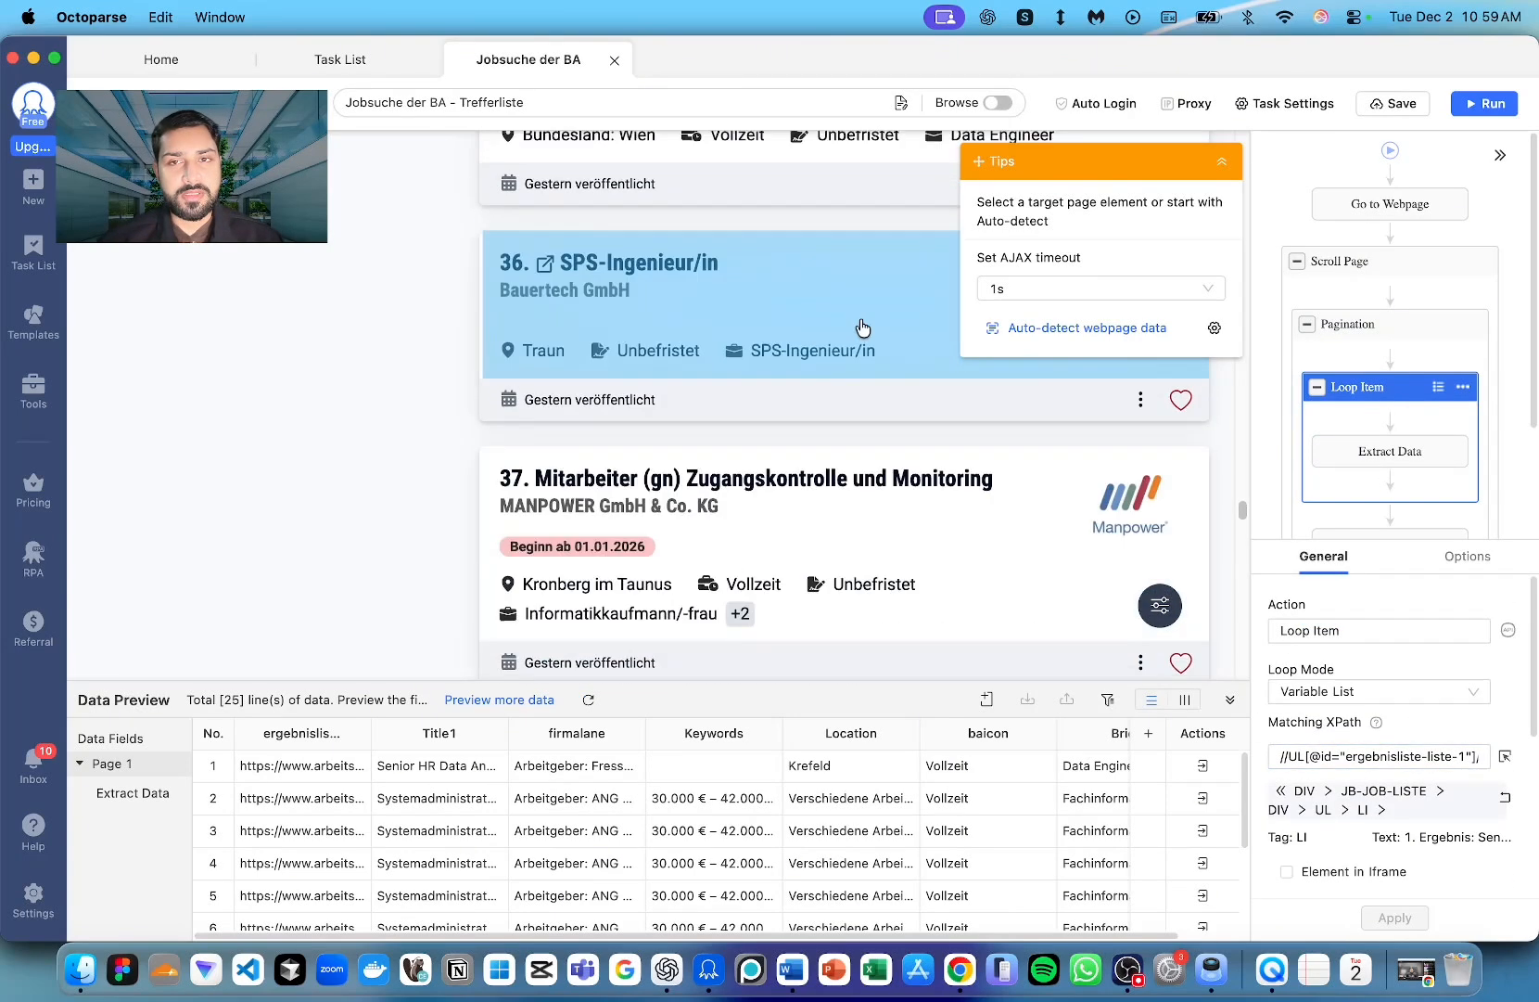
- Switch to Word, copy the Loop Item XPath expression from the open document, and return to Octoparse
left_click(791, 969)
left_click(709, 384)
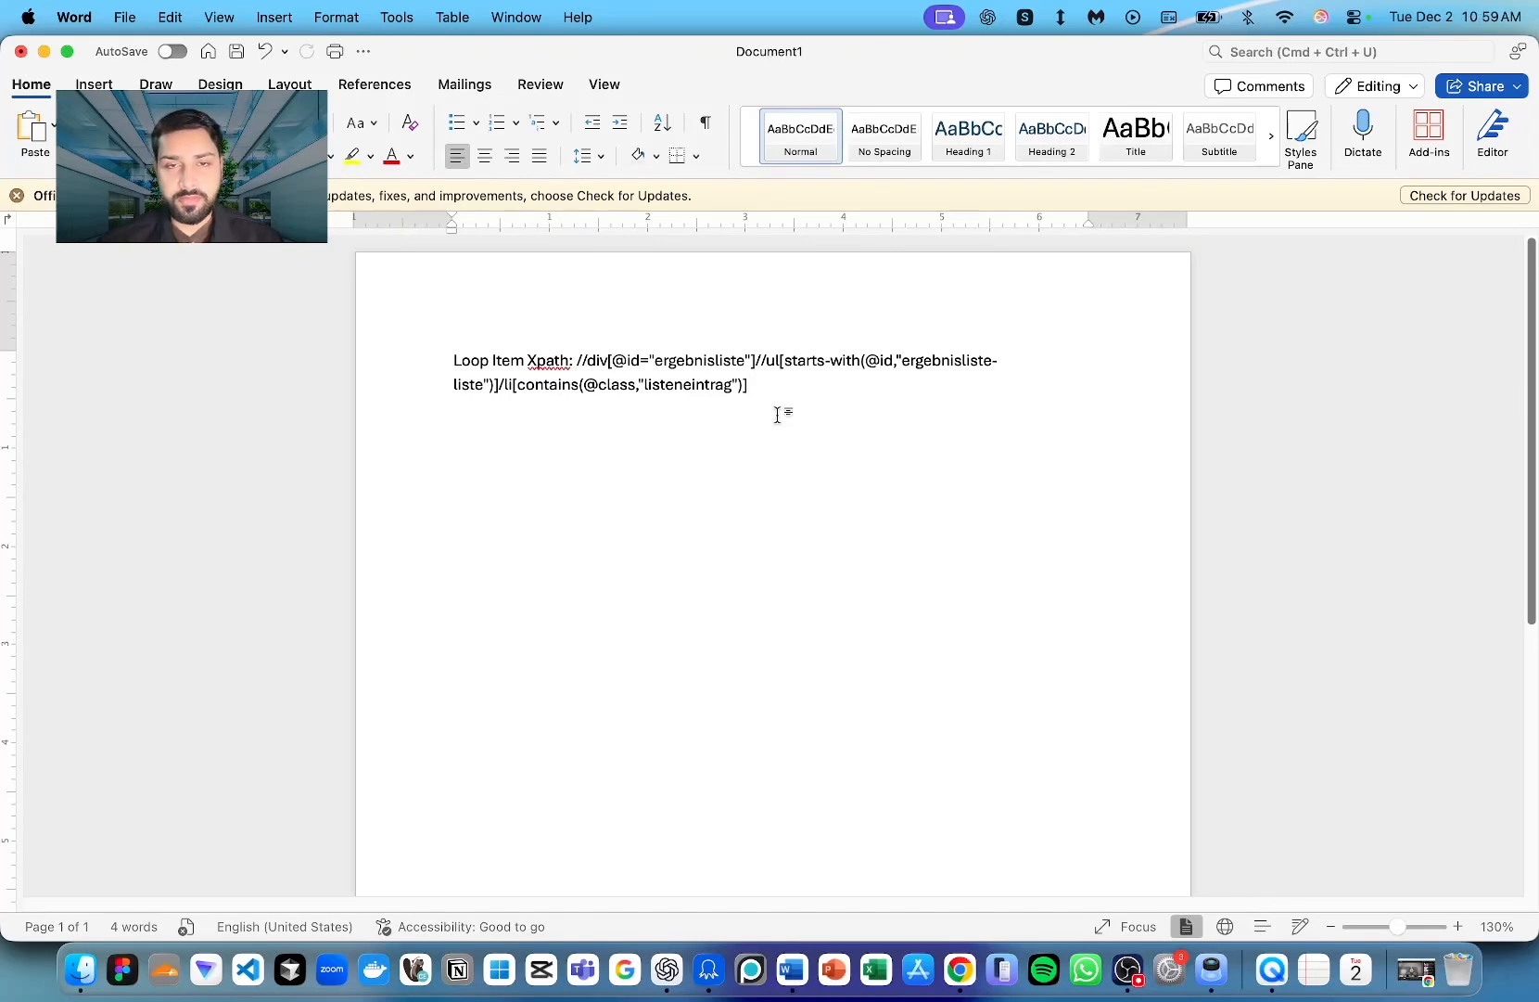
left_click_drag(795, 397, 576, 355)
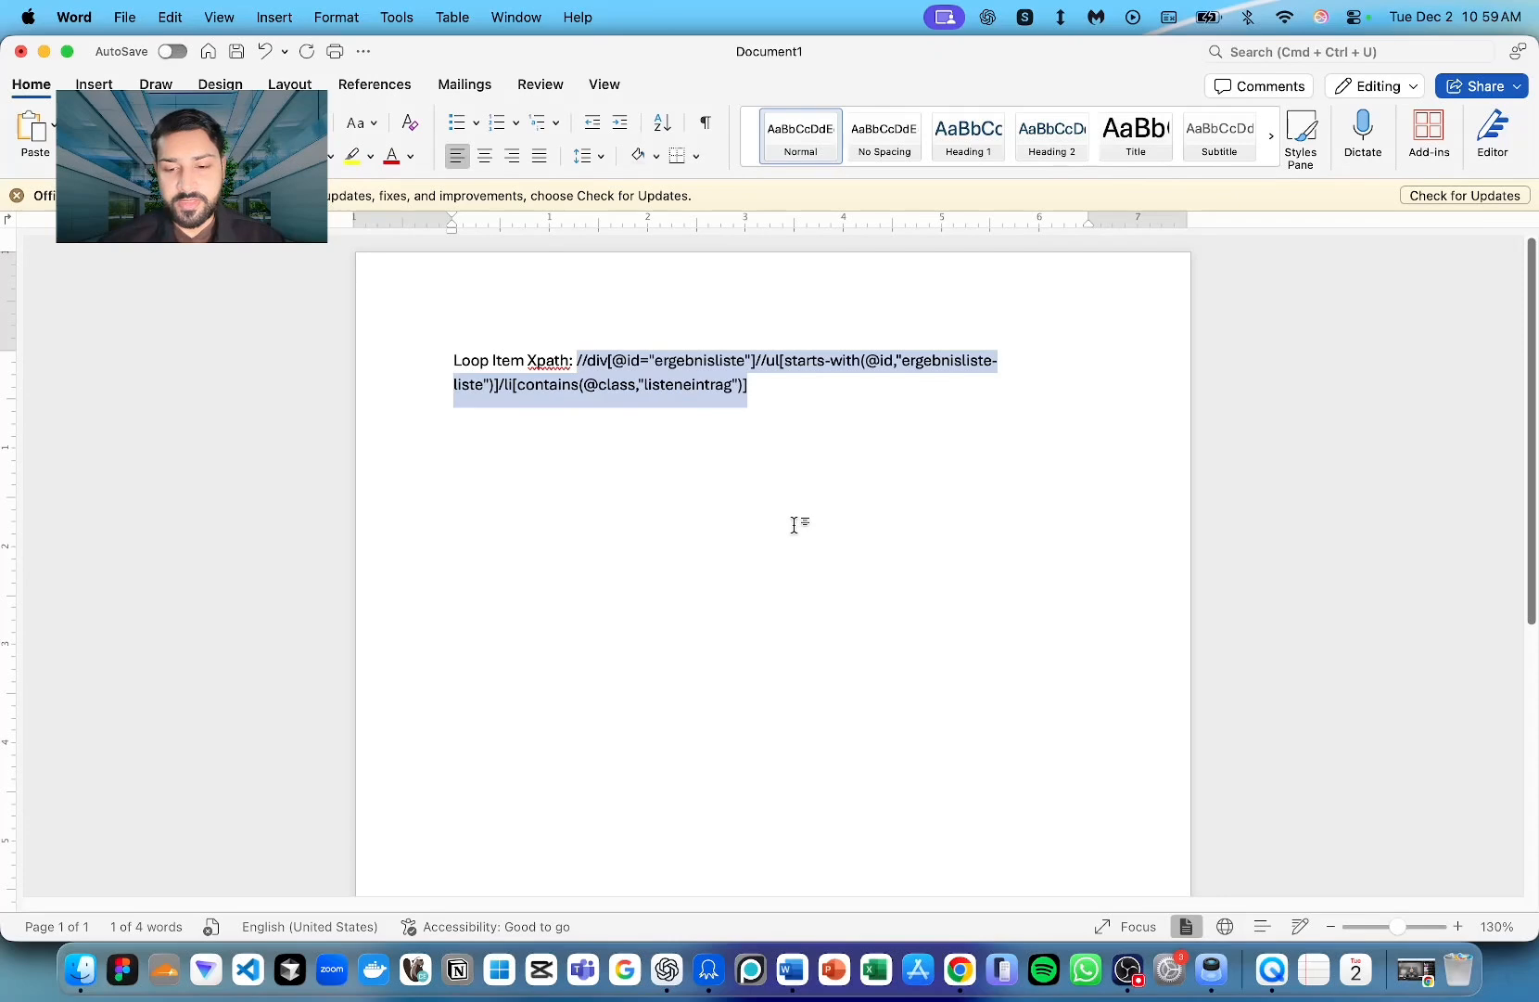
left_click(717, 997)
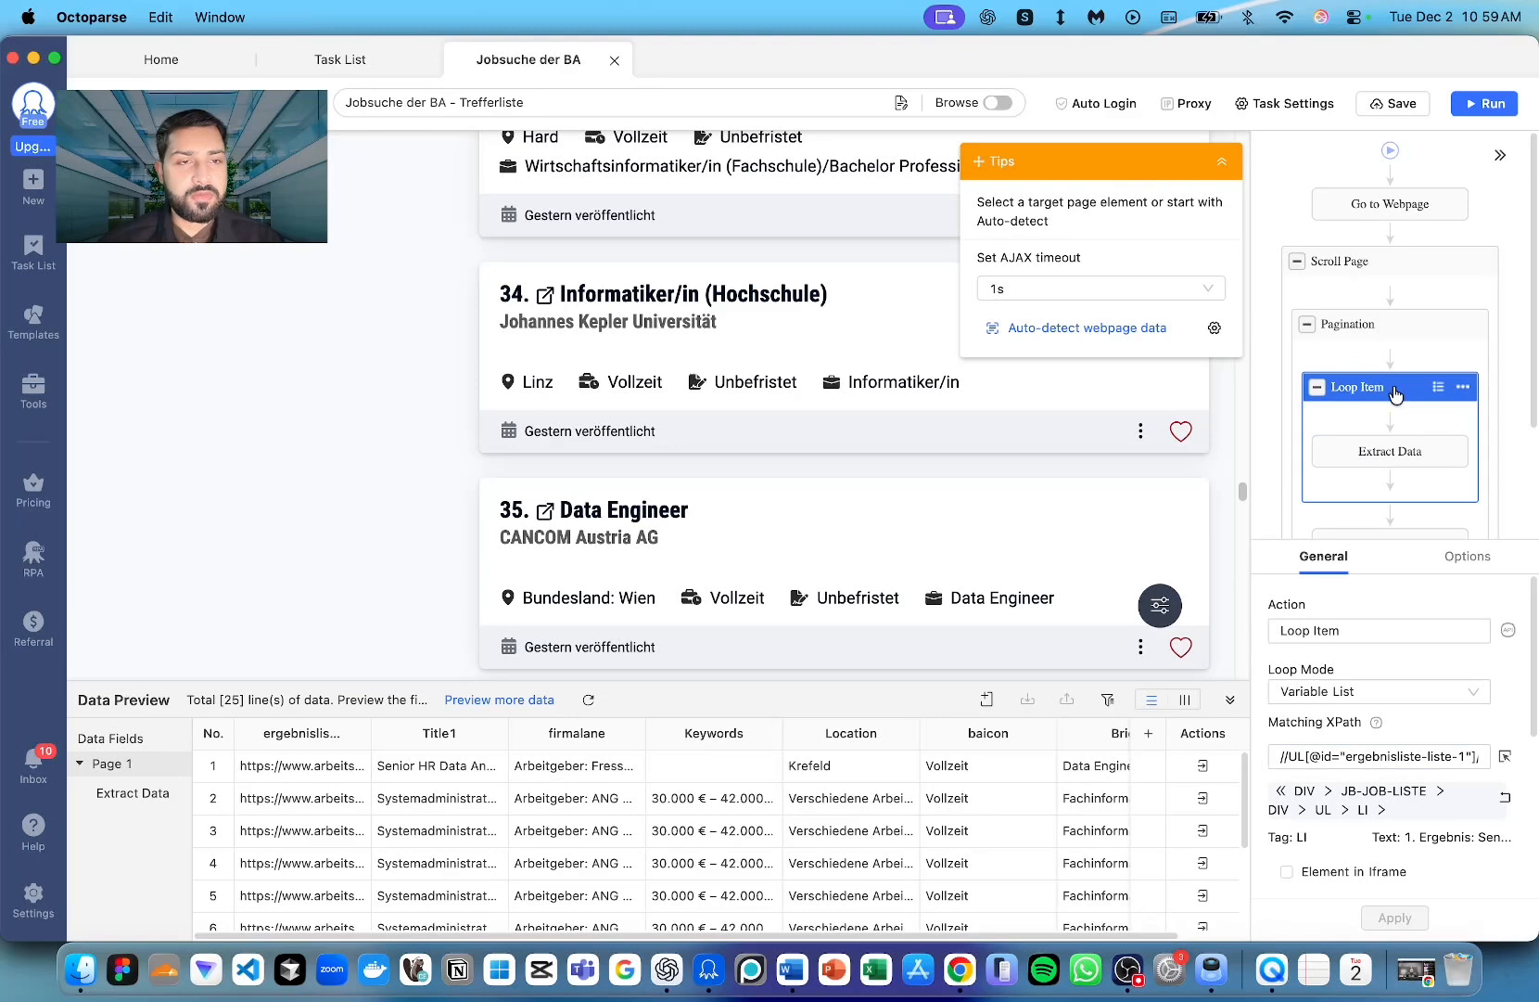
left_click(1386, 755)
key("super+a")
key("super+v")
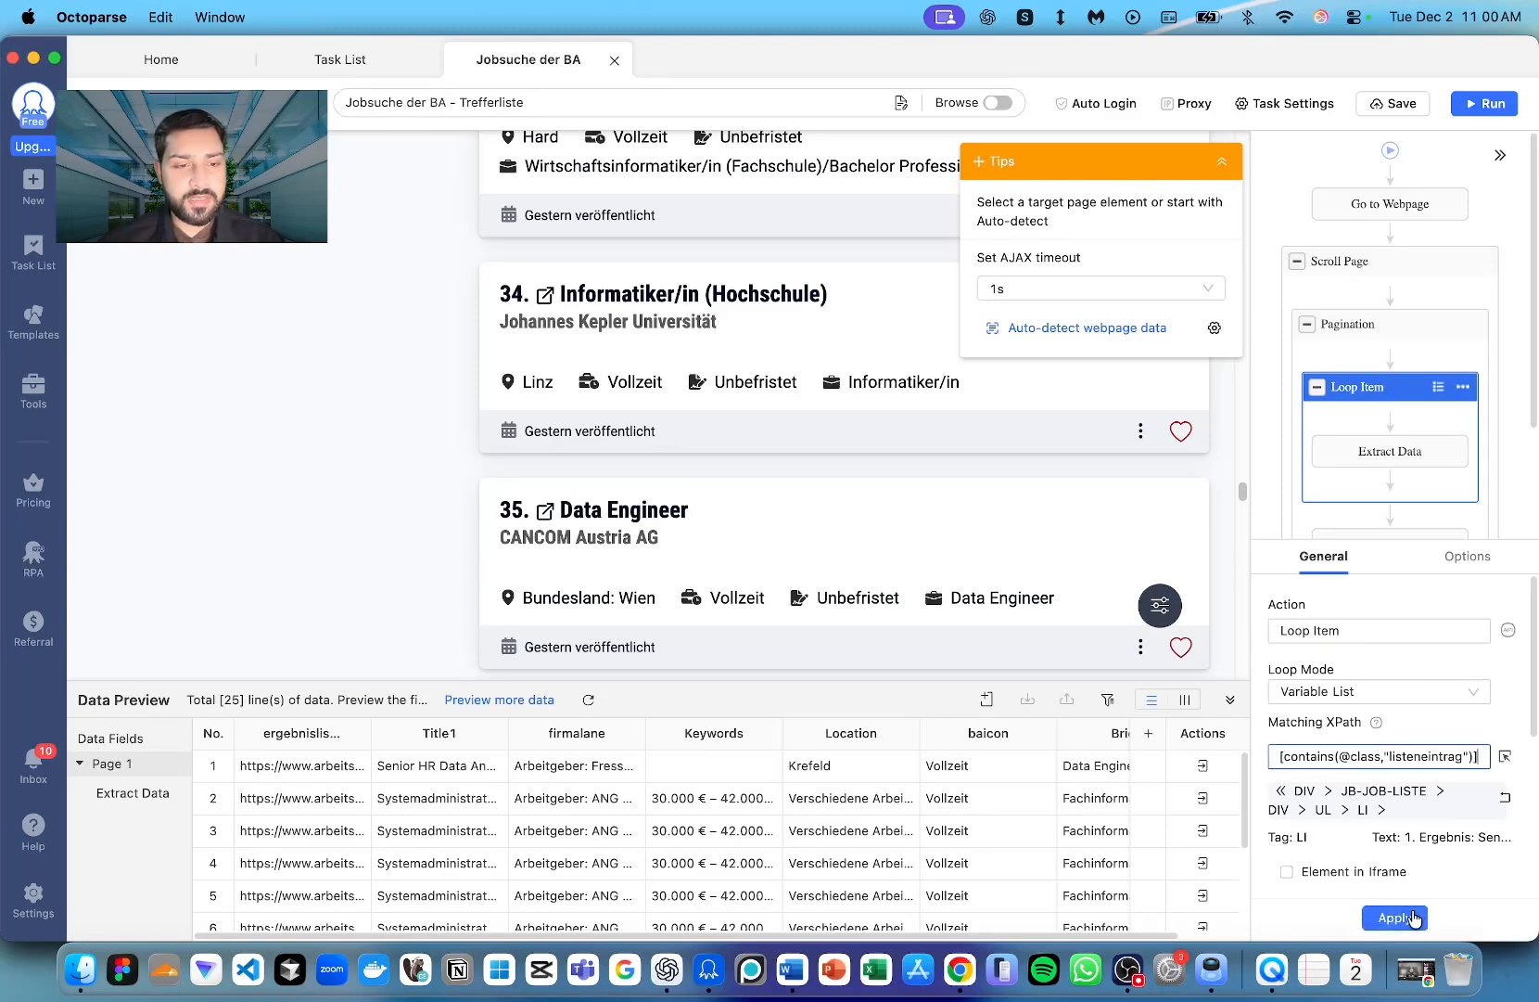
left_click(1415, 917)
left_click(1419, 106)
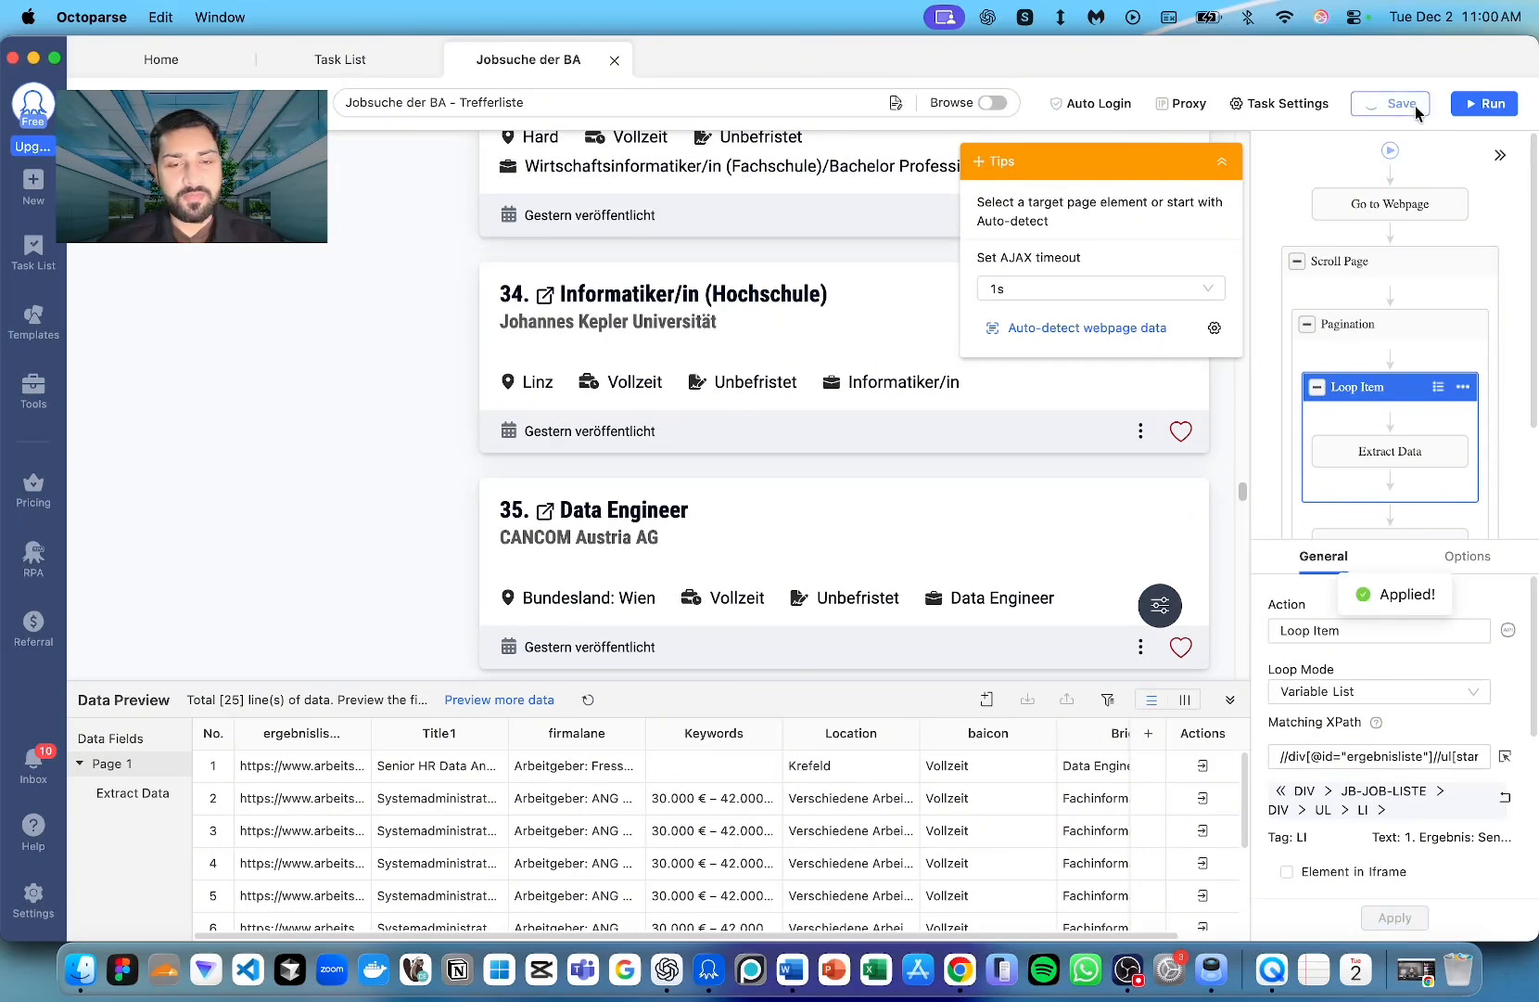
- Review the Loop Item's matched items and the highlighted listings on the page through to the last result
left_click(1506, 428)
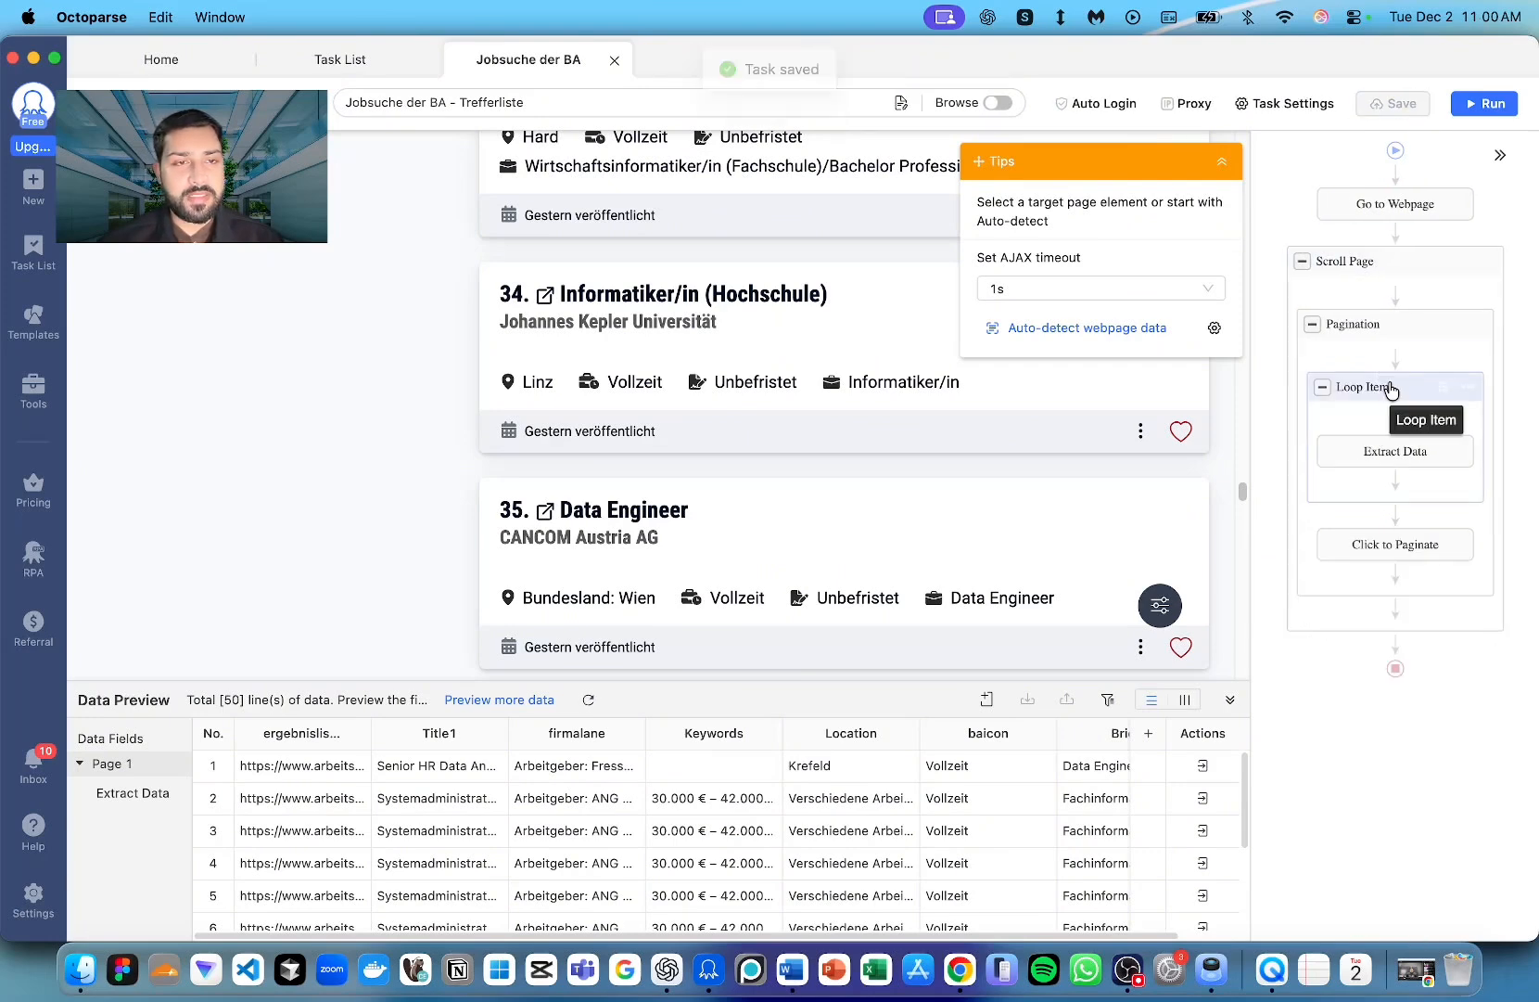
left_click(1391, 389)
scroll(705, 404, "down", 10)
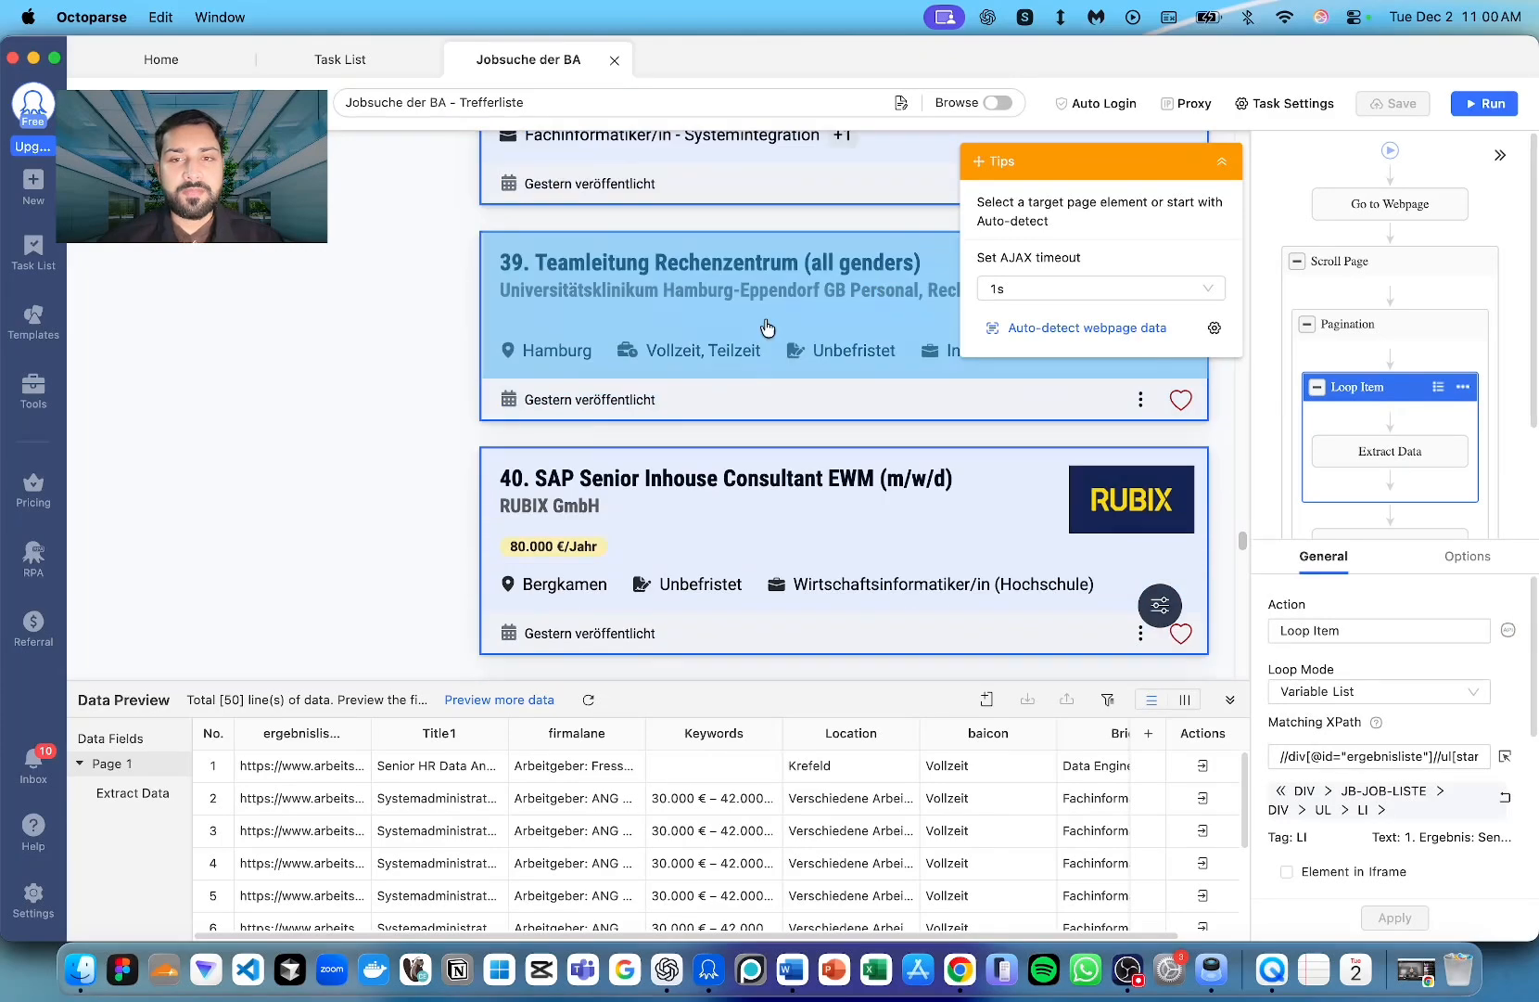
scroll(807, 519, "down", 10)
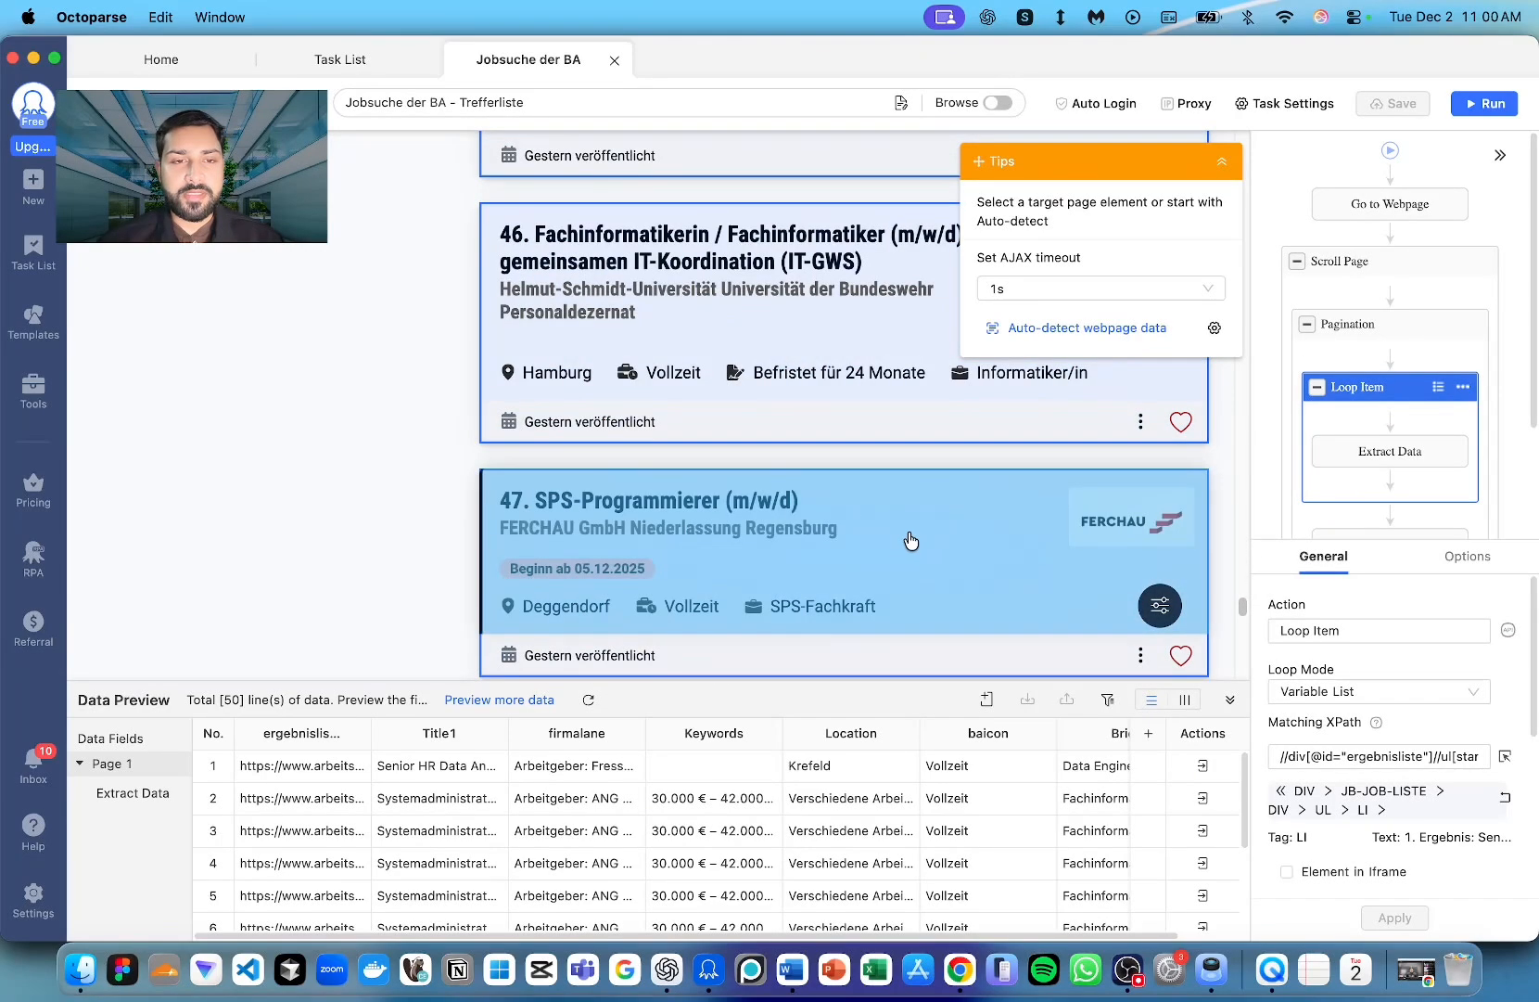
scroll(1299, 624, "down", 3)
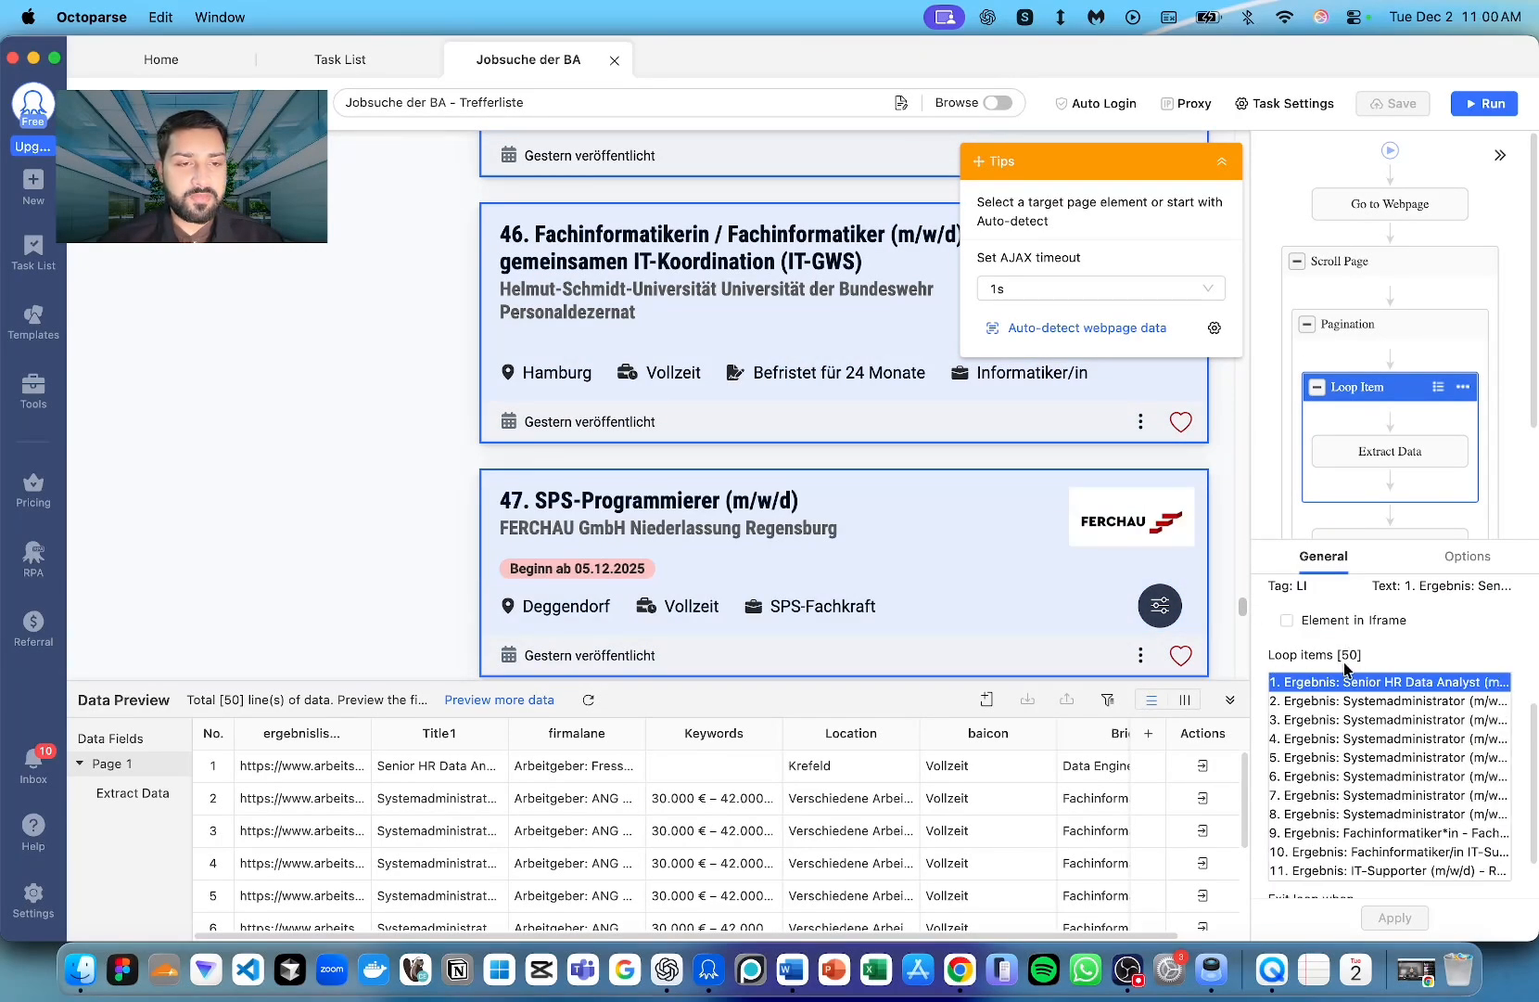
scroll(1391, 779, "down", 10)
scroll(881, 519, "down", 10)
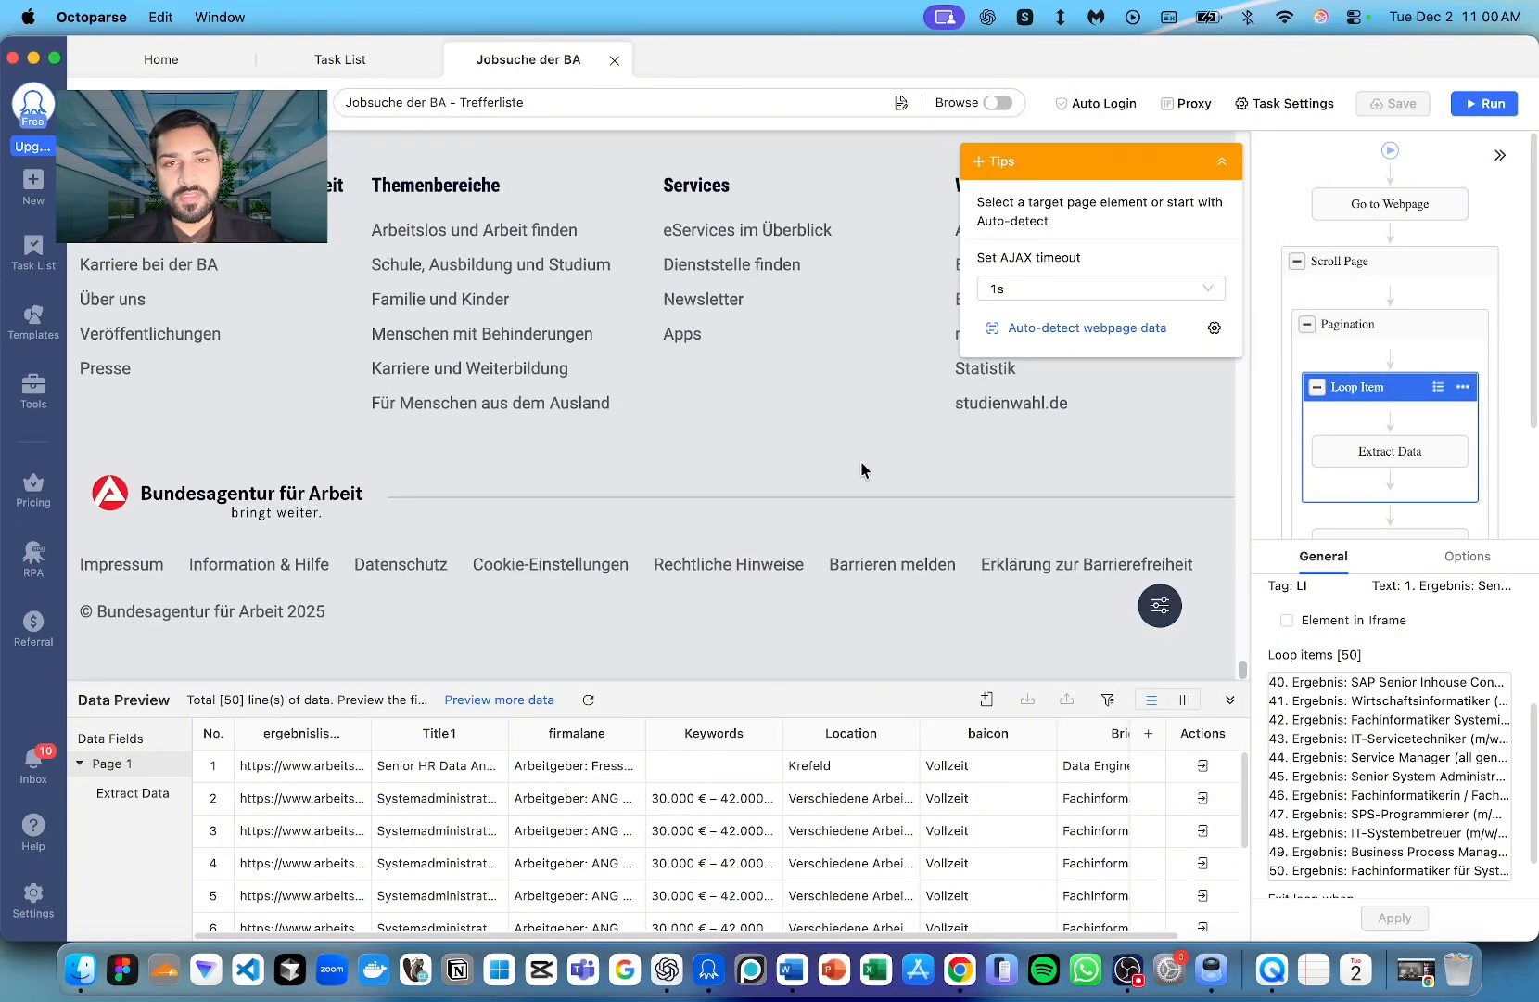
scroll(861, 462, "up", 4)
scroll(789, 399, "up", 6)
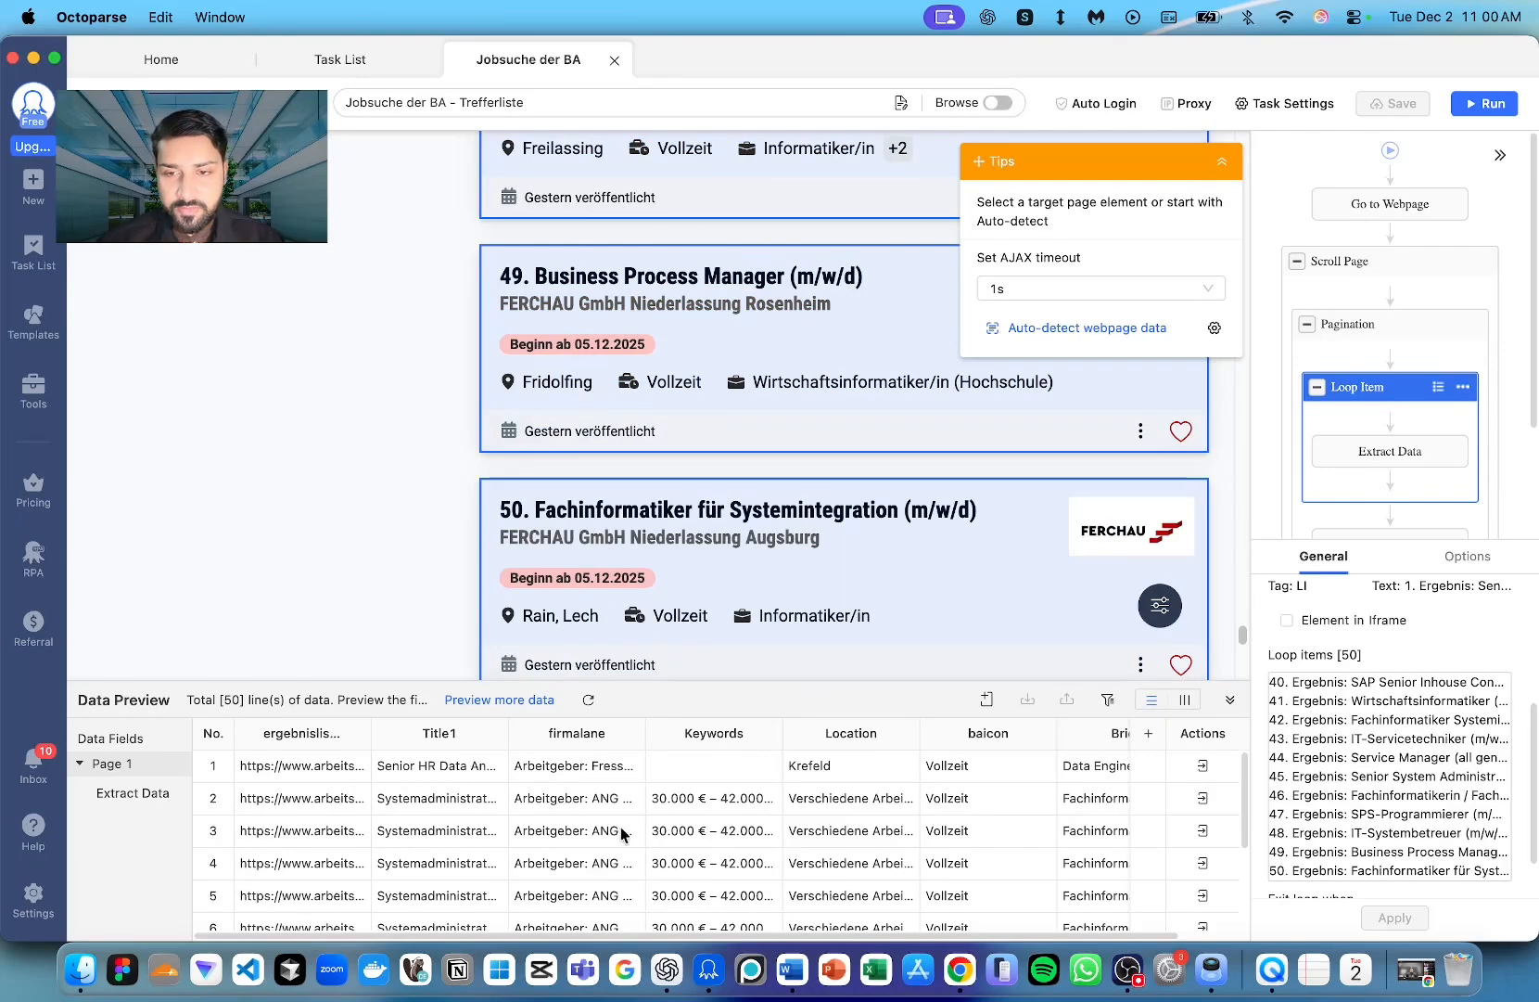
- Rename the first two data preview fields, the listing link and the job title, as Job_URL and Job_Title
double_click(318, 734)
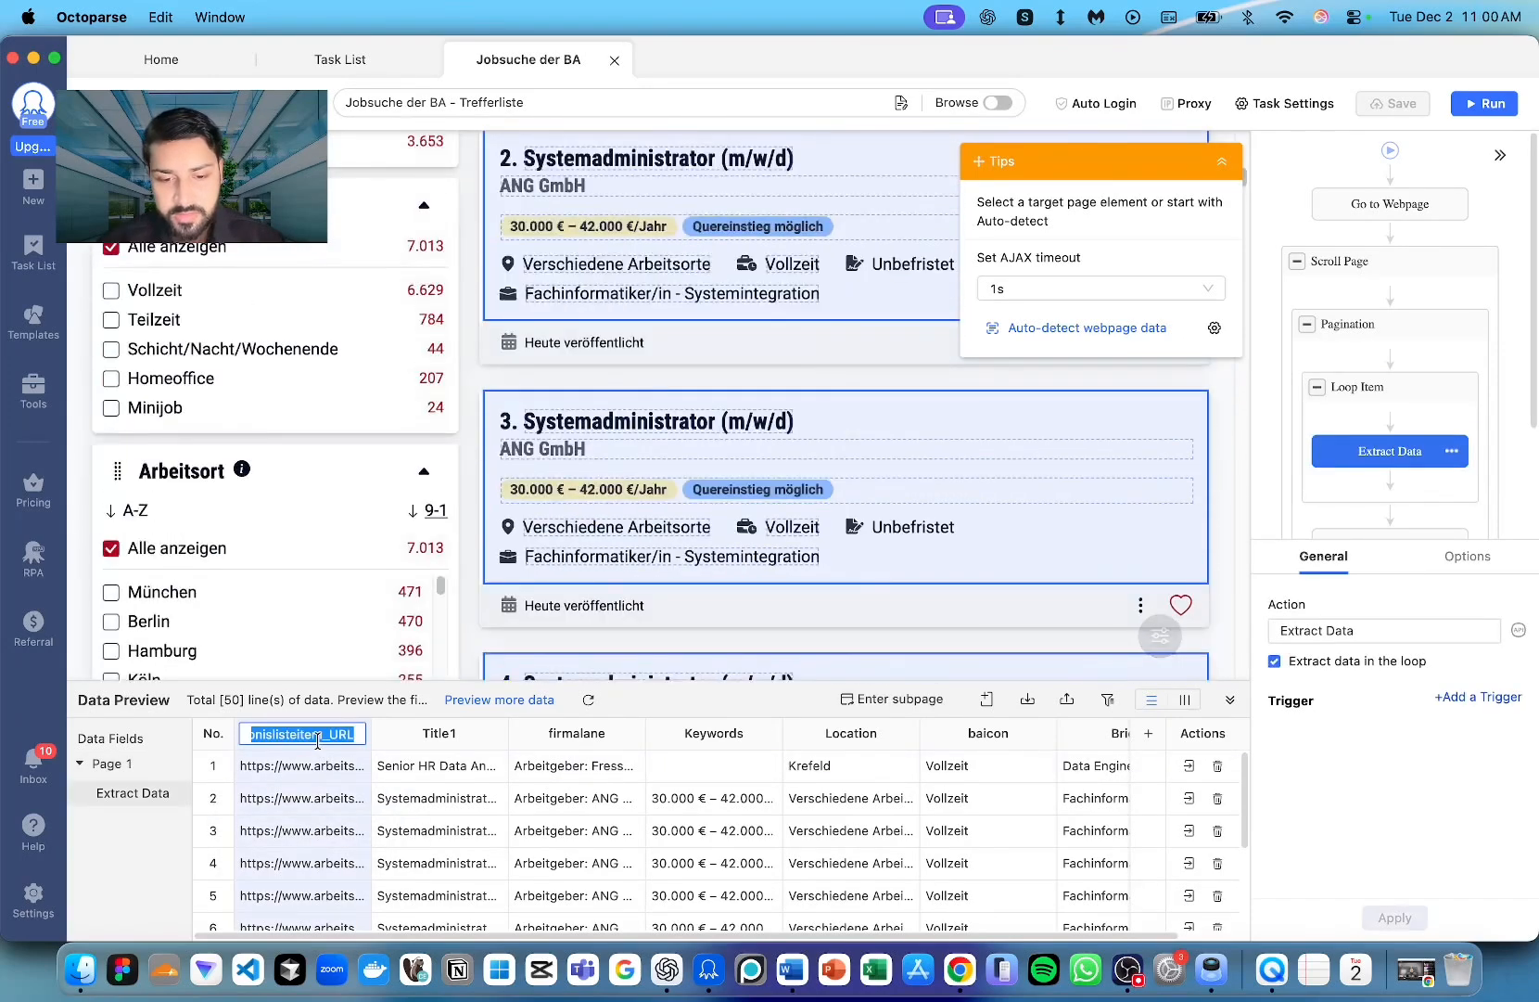
type("JO")
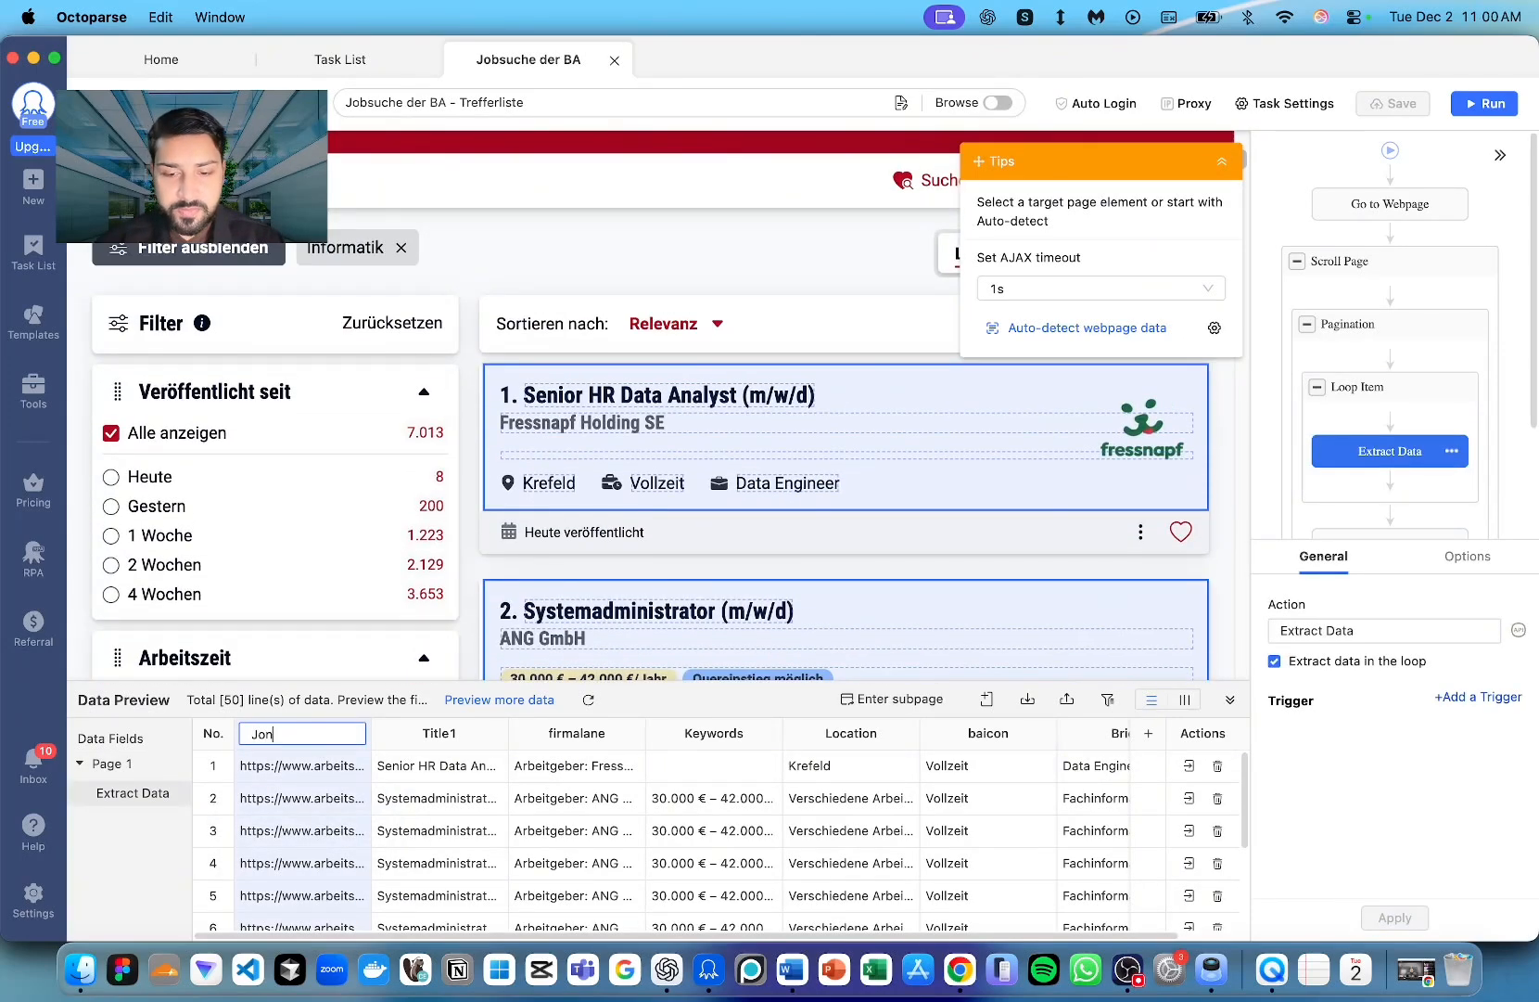
type("b_URL")
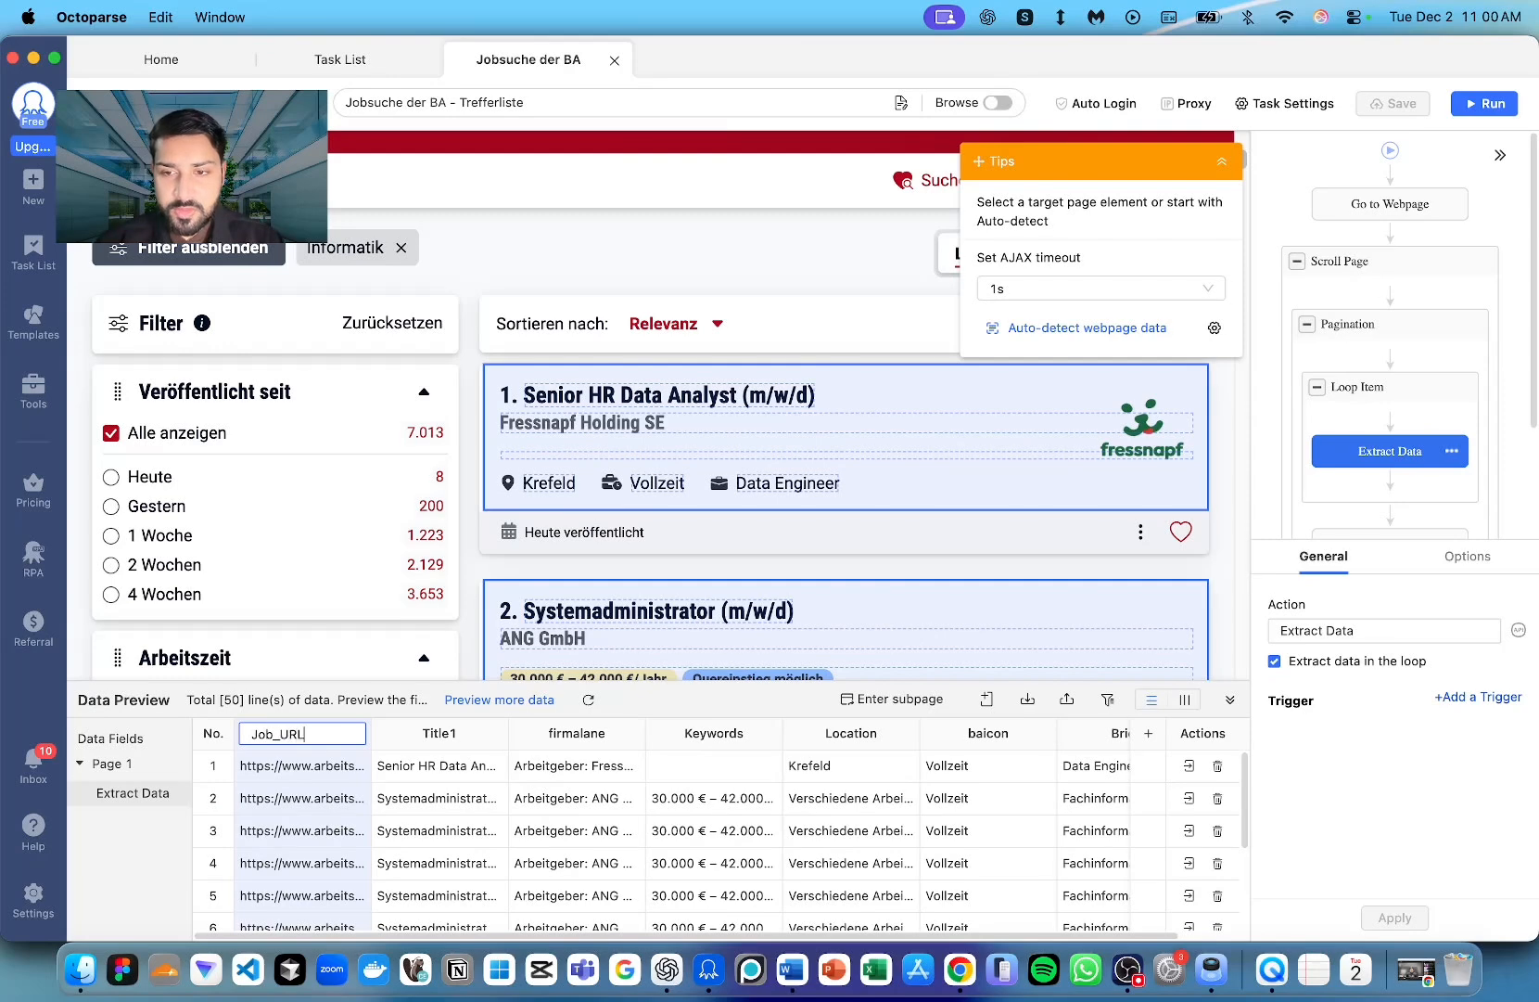
key("Tab")
type("Job_Title")
key("Tab")
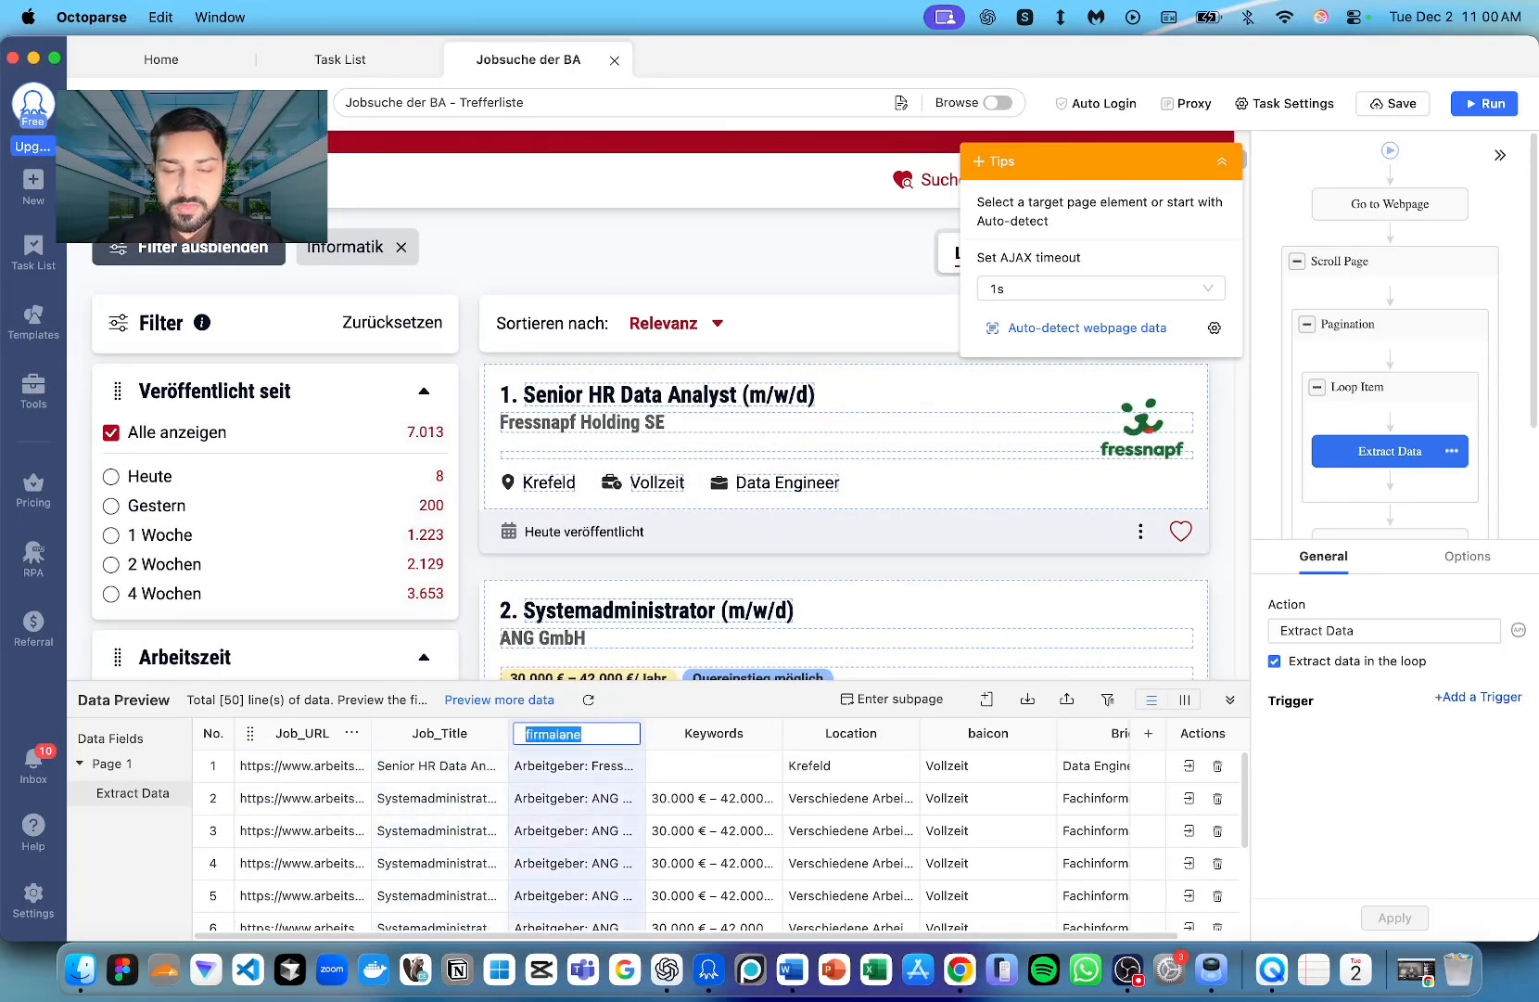
- Rename the firmalane field as Company and the Keywords field as Salary
left_click(570, 794)
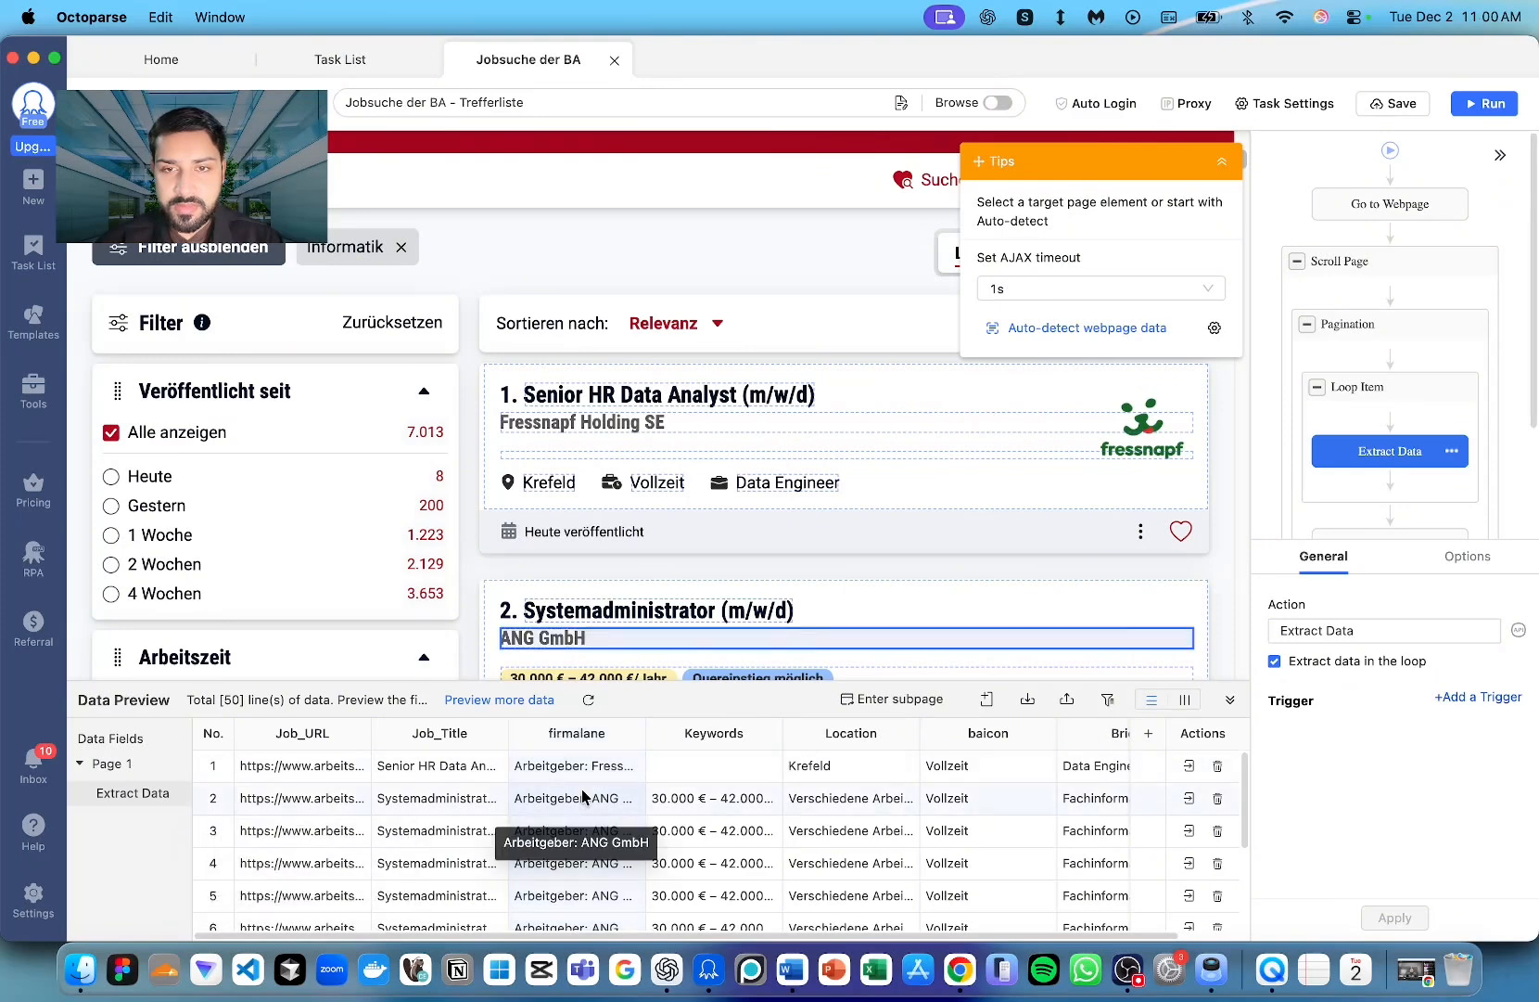
double_click(601, 733)
type("Company")
key("Tab")
type("Salary")
key("Tab")
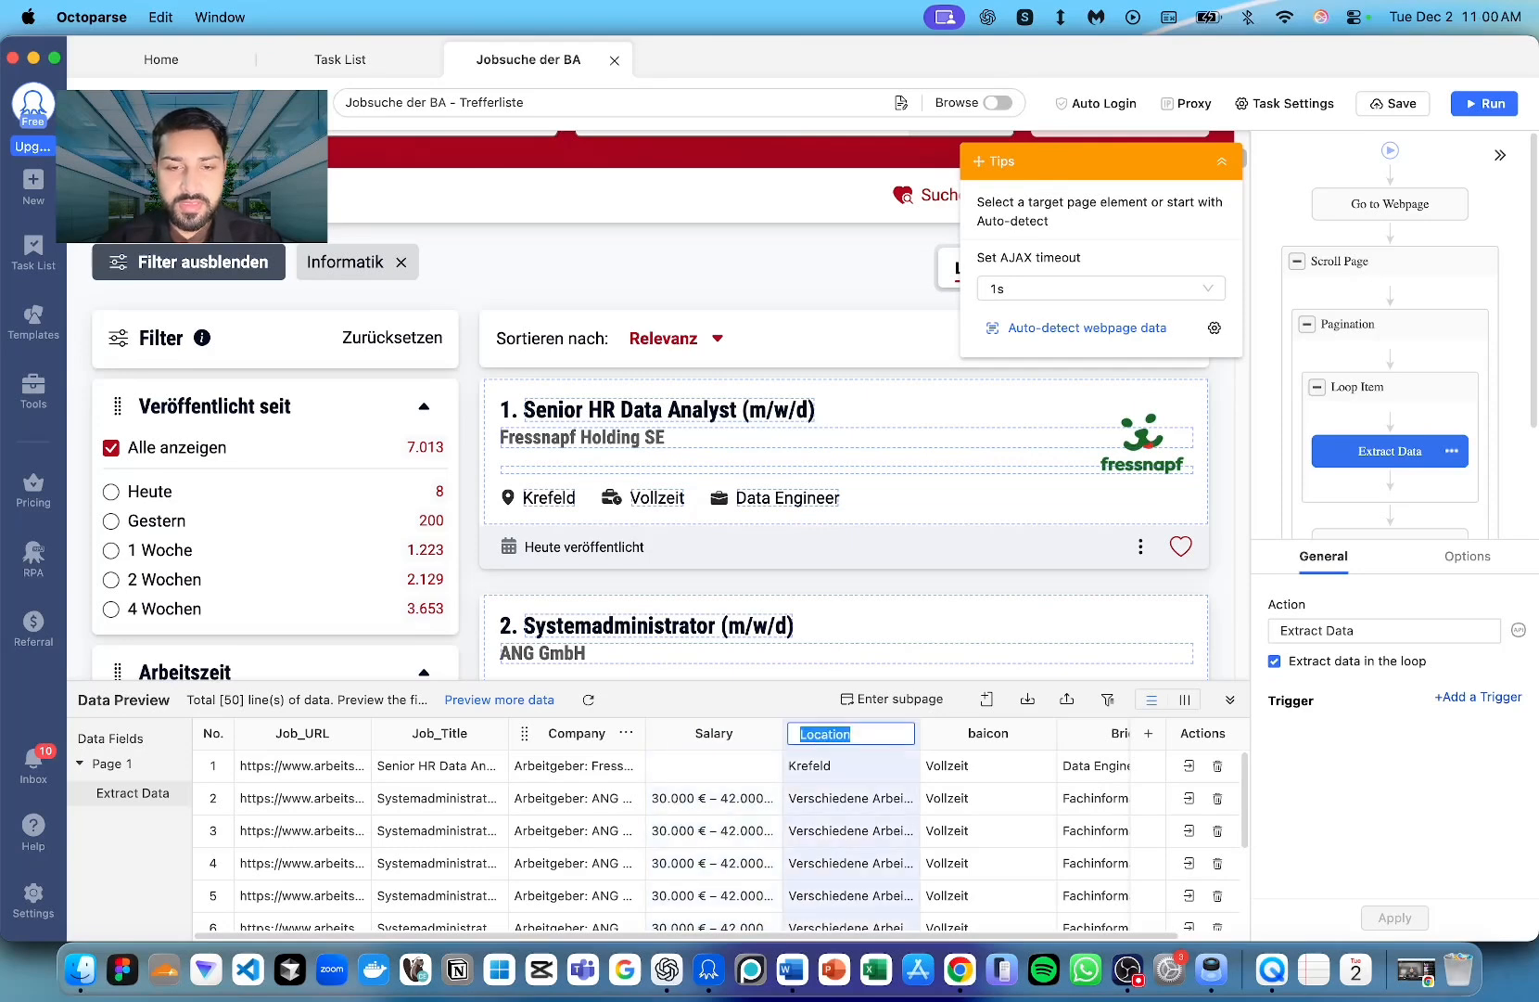
- Rename the baicon field as Employment and the last field as Category, keep Location, and save the task
key("Tab")
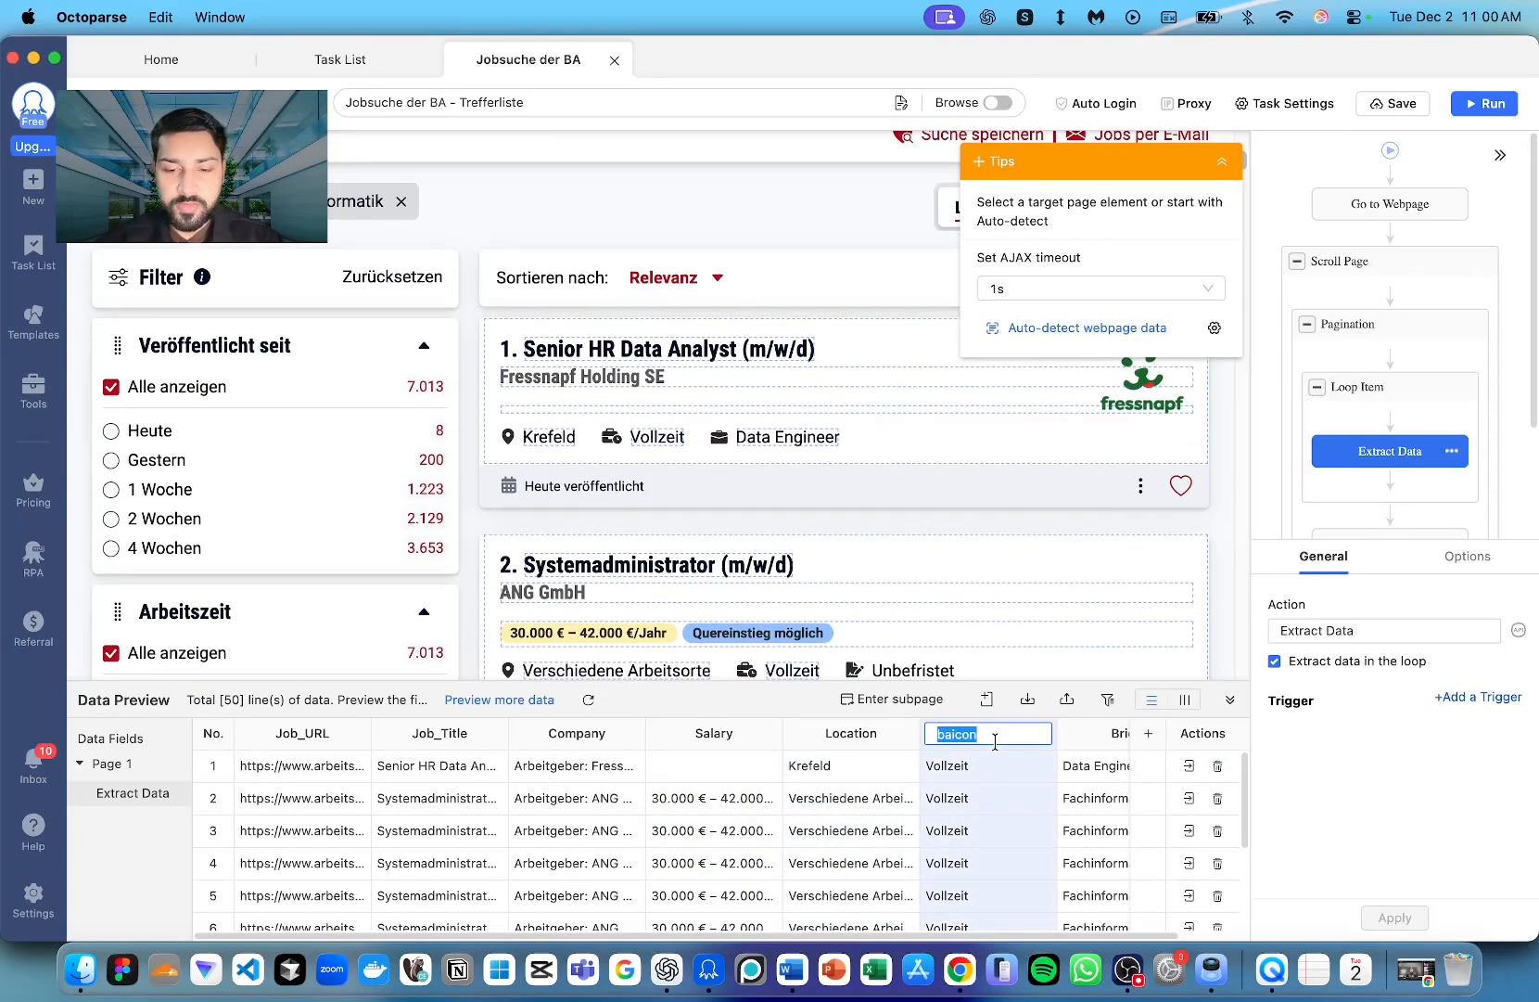
type("Employmen")
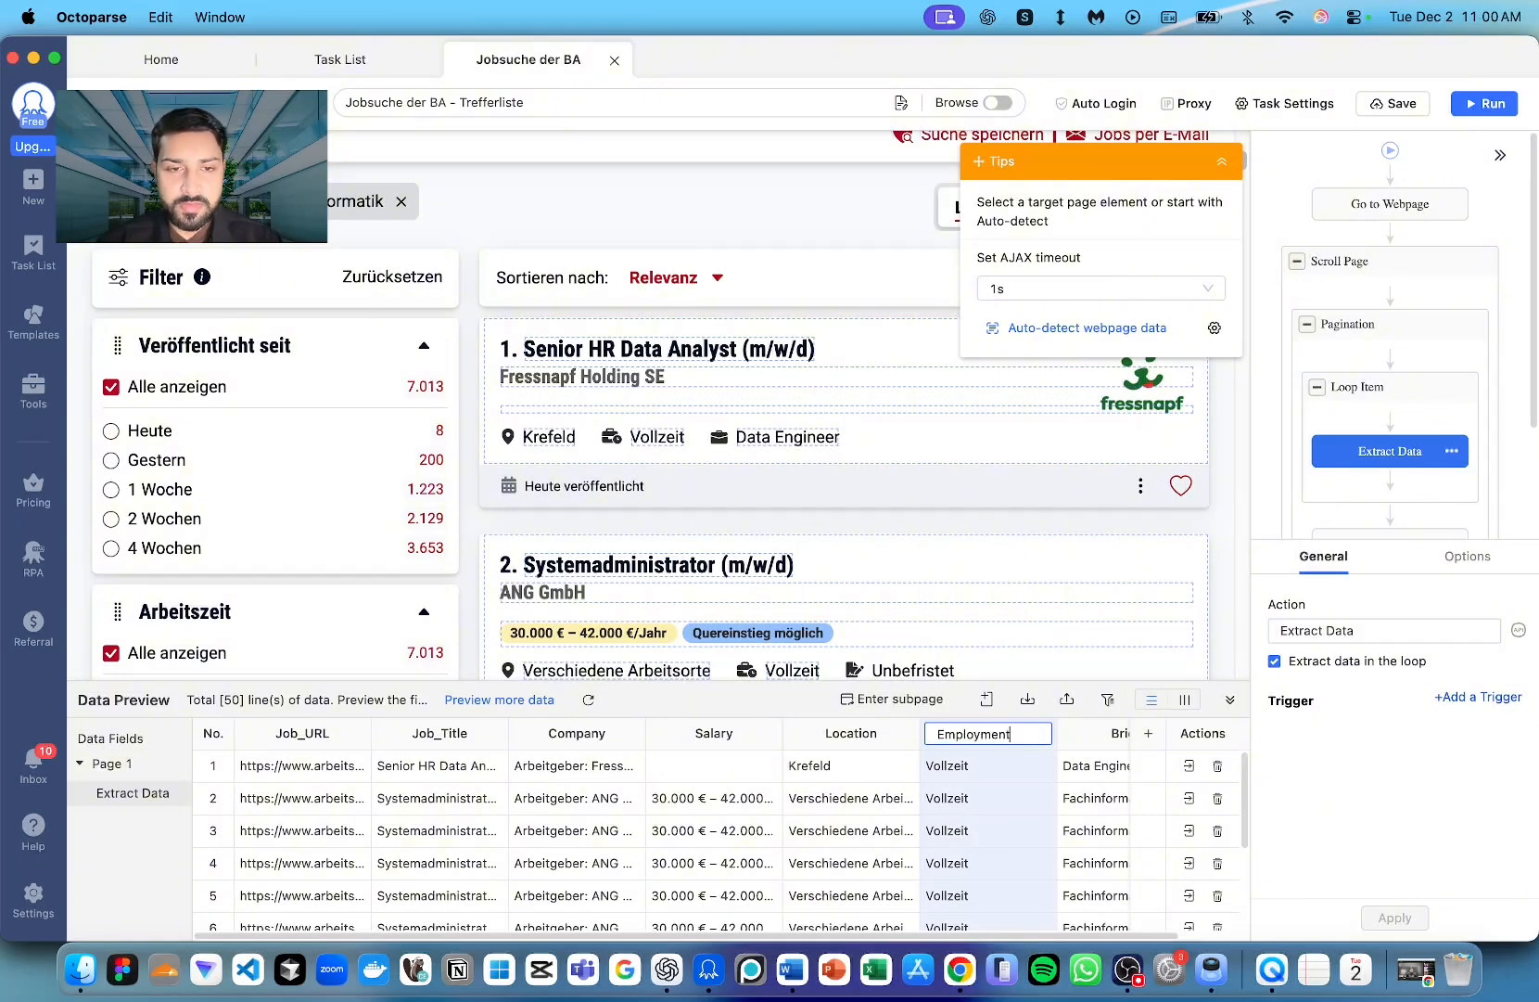
type("t")
key("Tab")
type("Category")
key("Return")
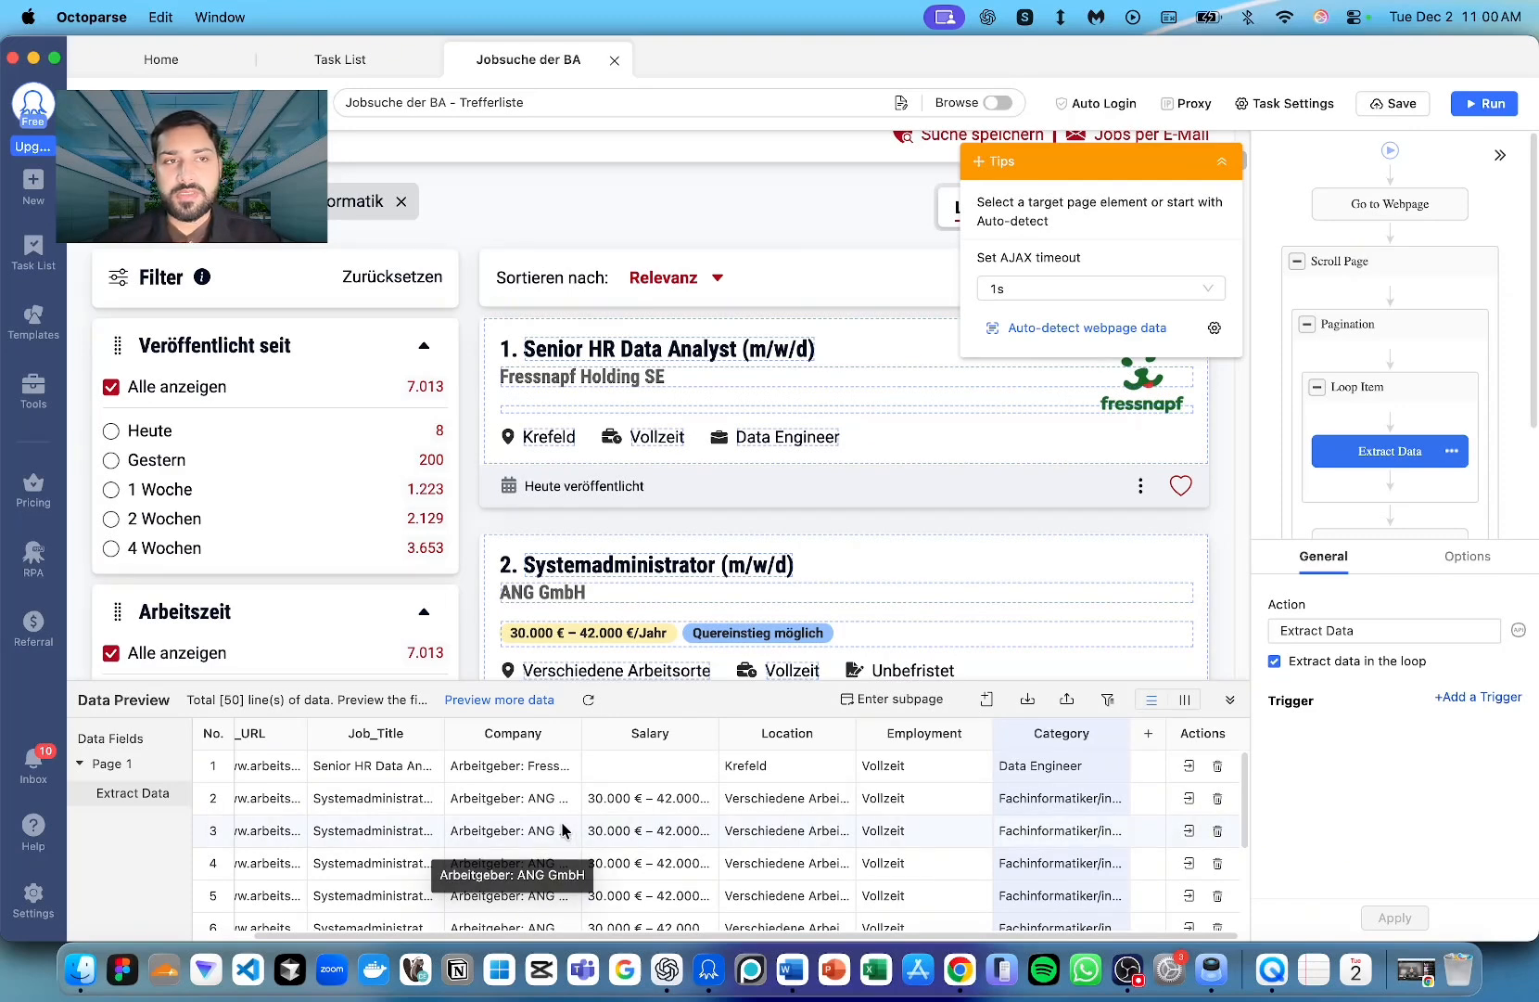
left_click(1397, 104)
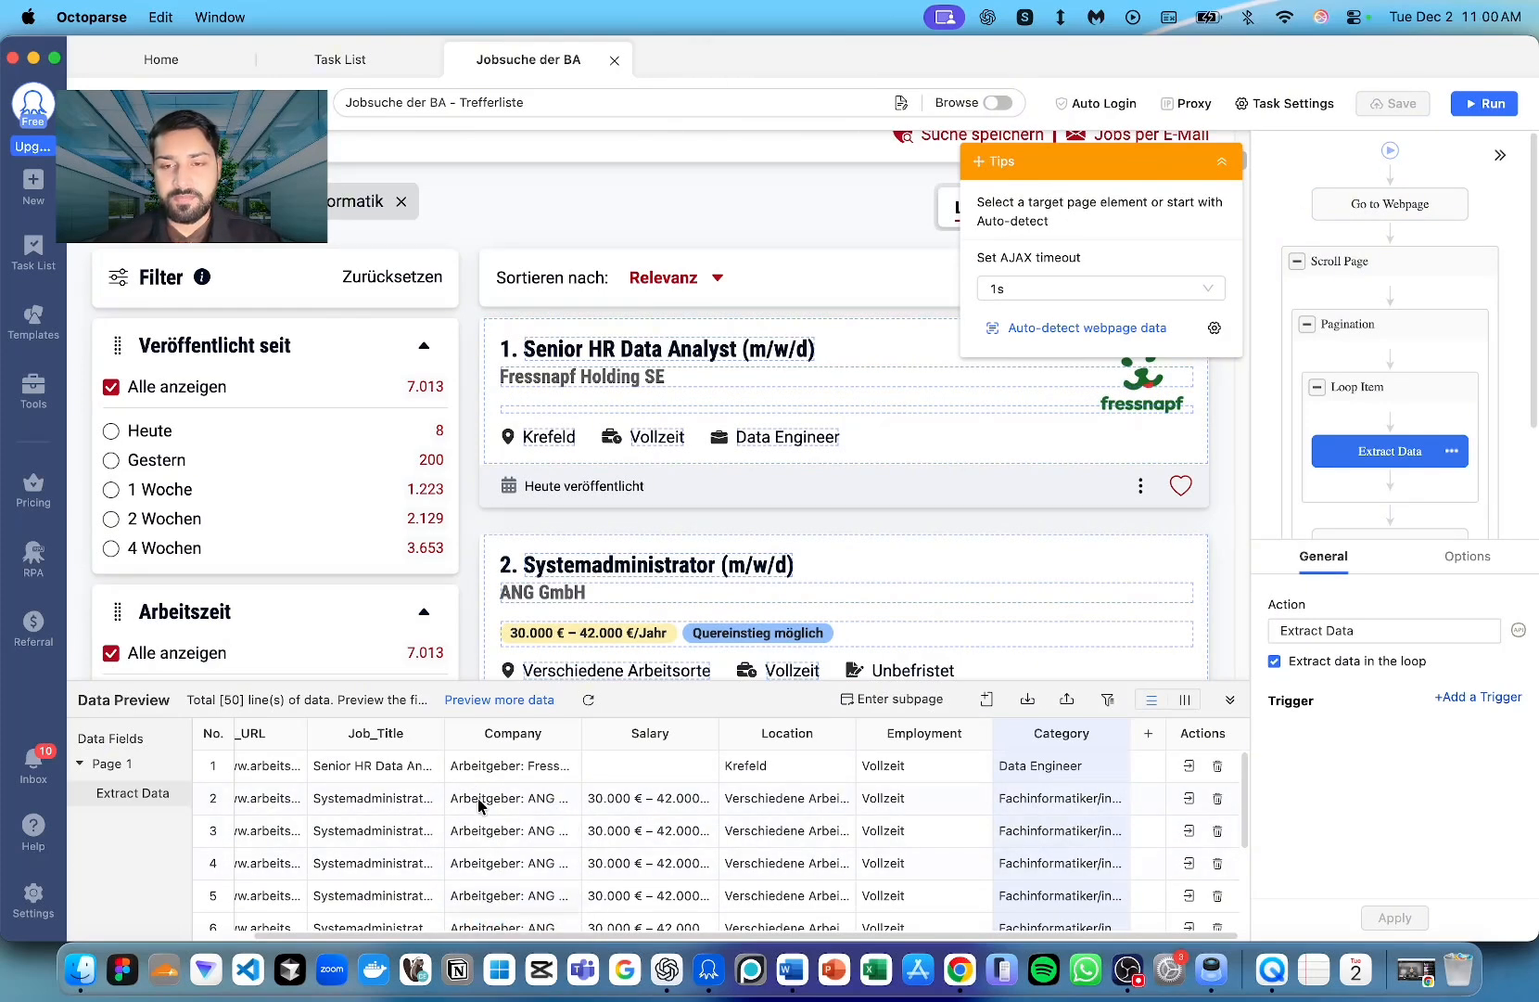
- Add a Replace cleaning step to the Company field that replaces "Arbeitgeber:" with empty text
right_click(501, 739)
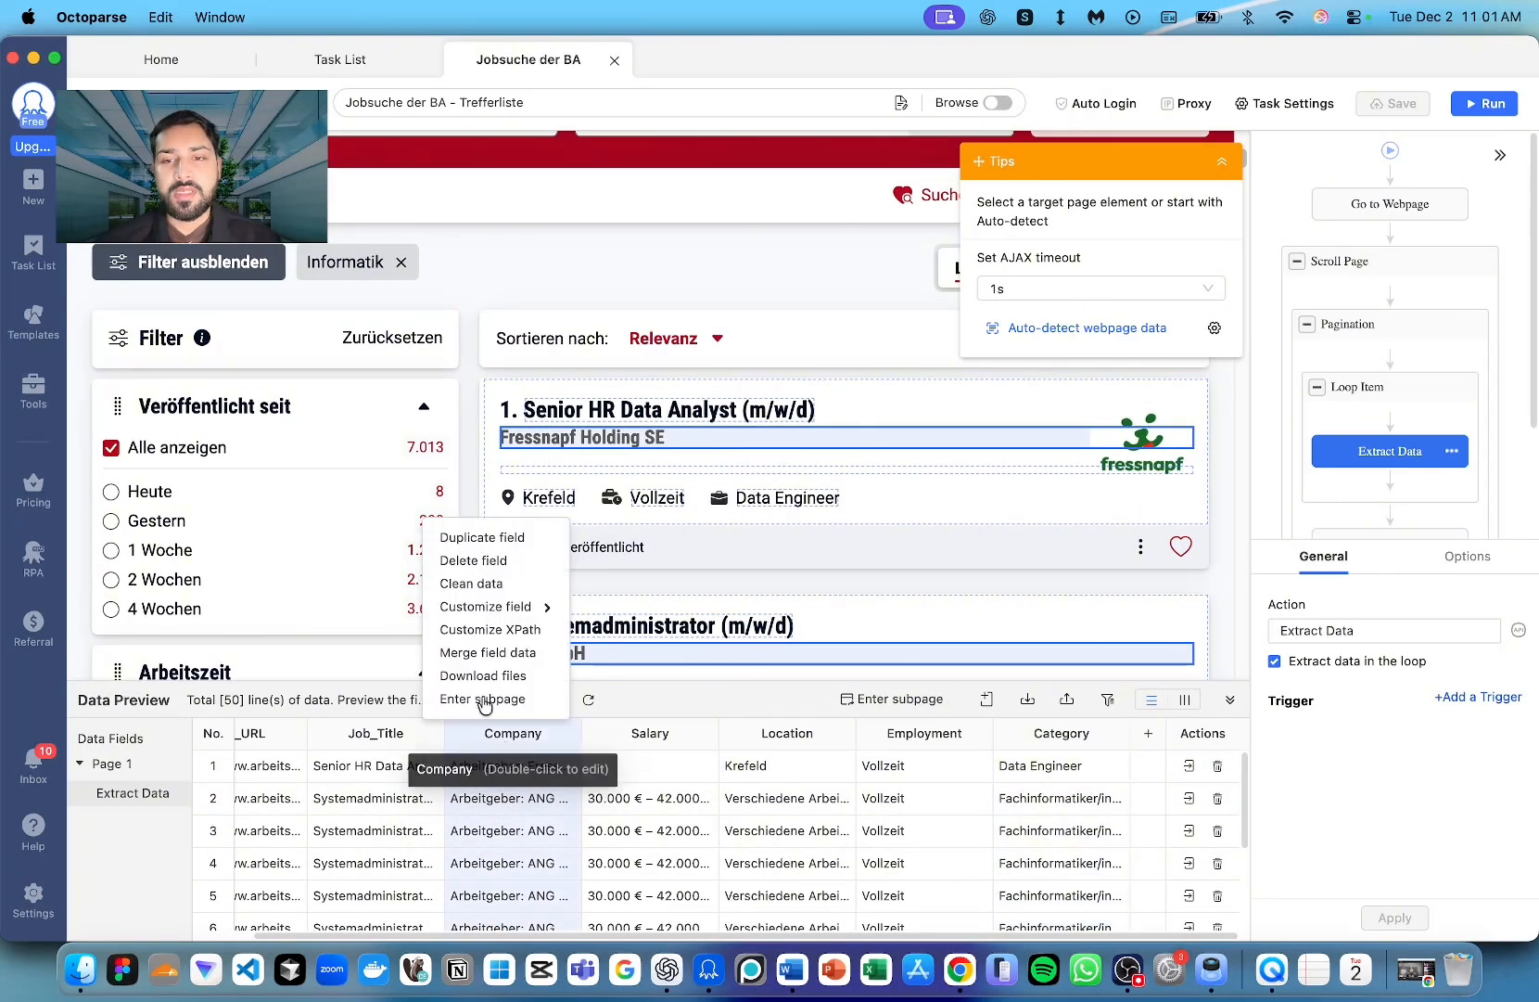
left_click(471, 584)
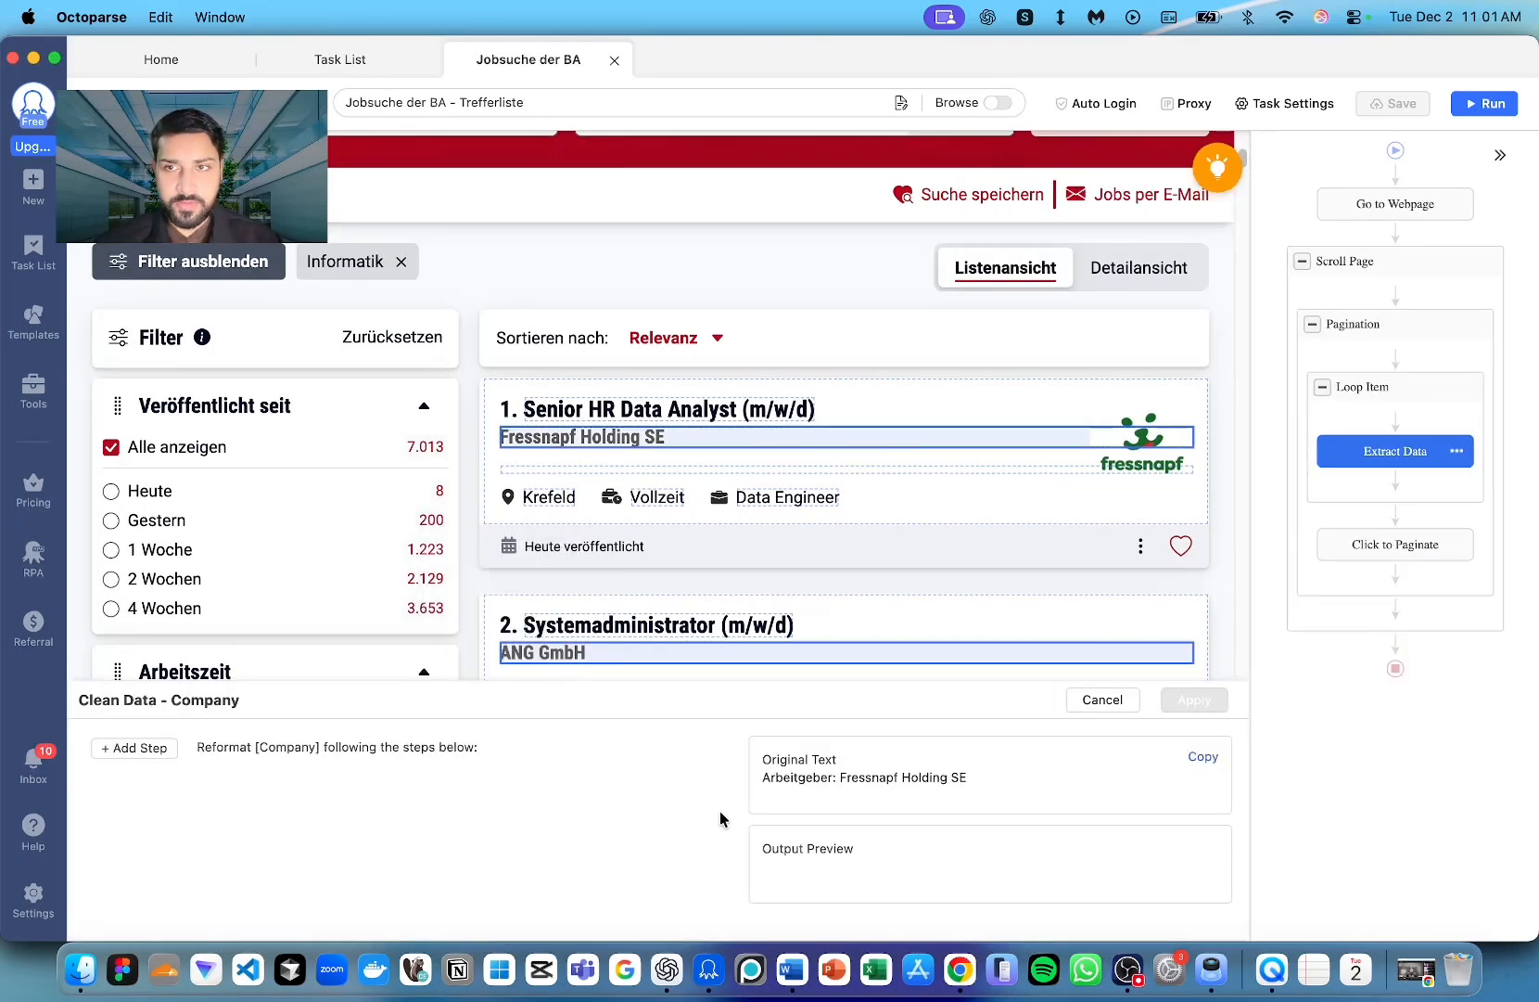
left_click_drag(832, 782, 760, 782)
key("super+c")
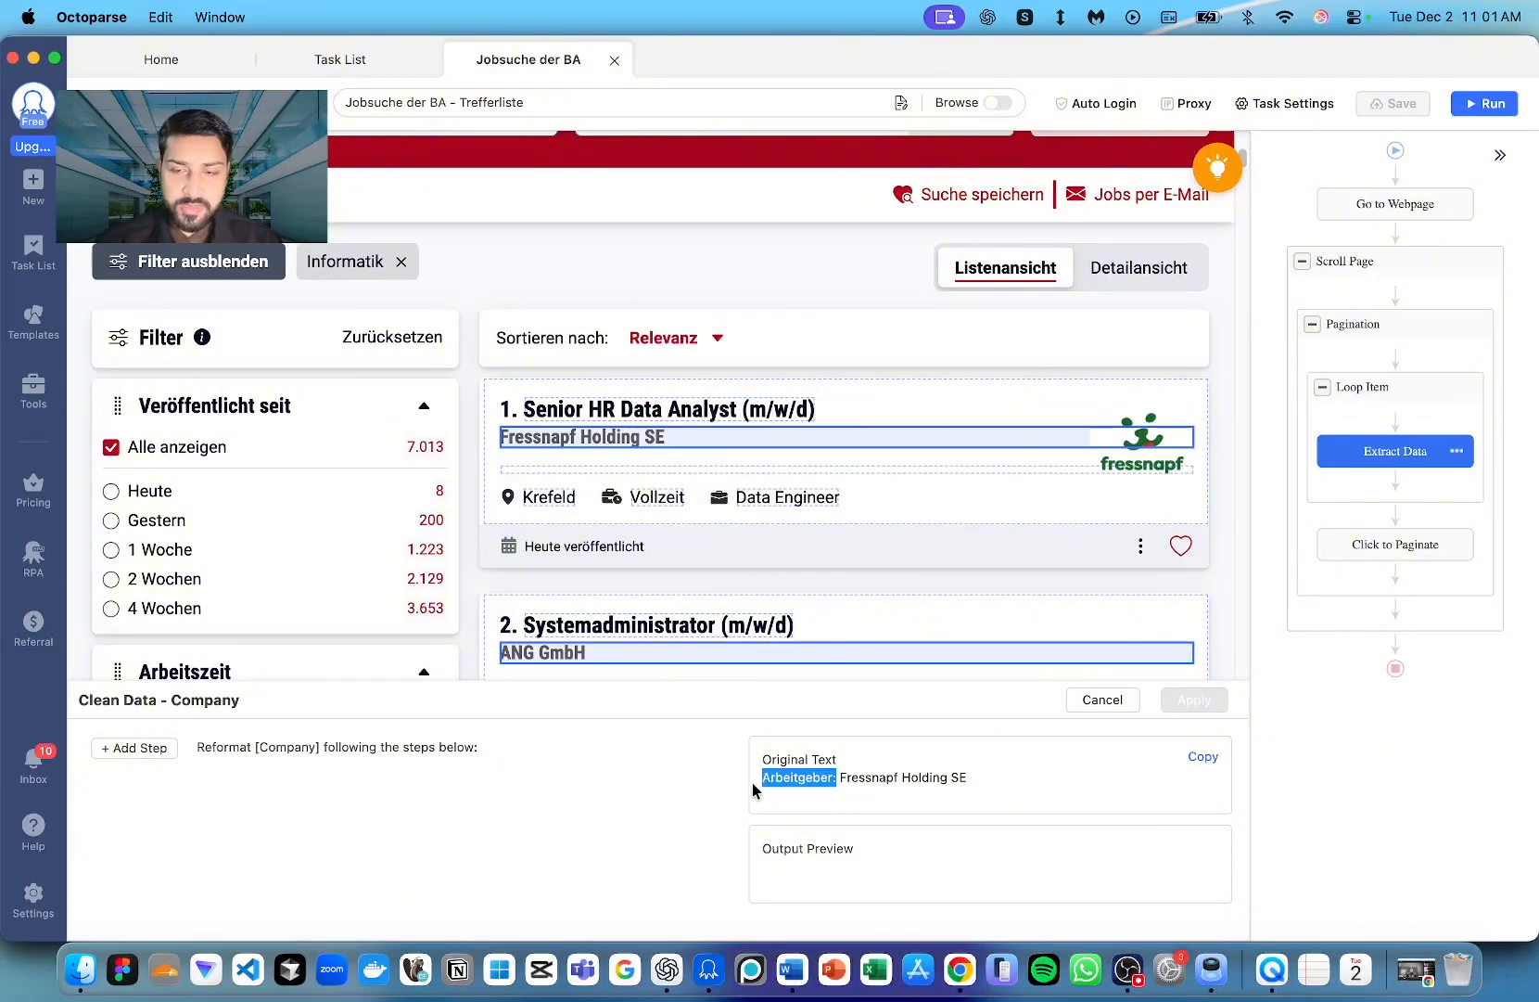
left_click(124, 751)
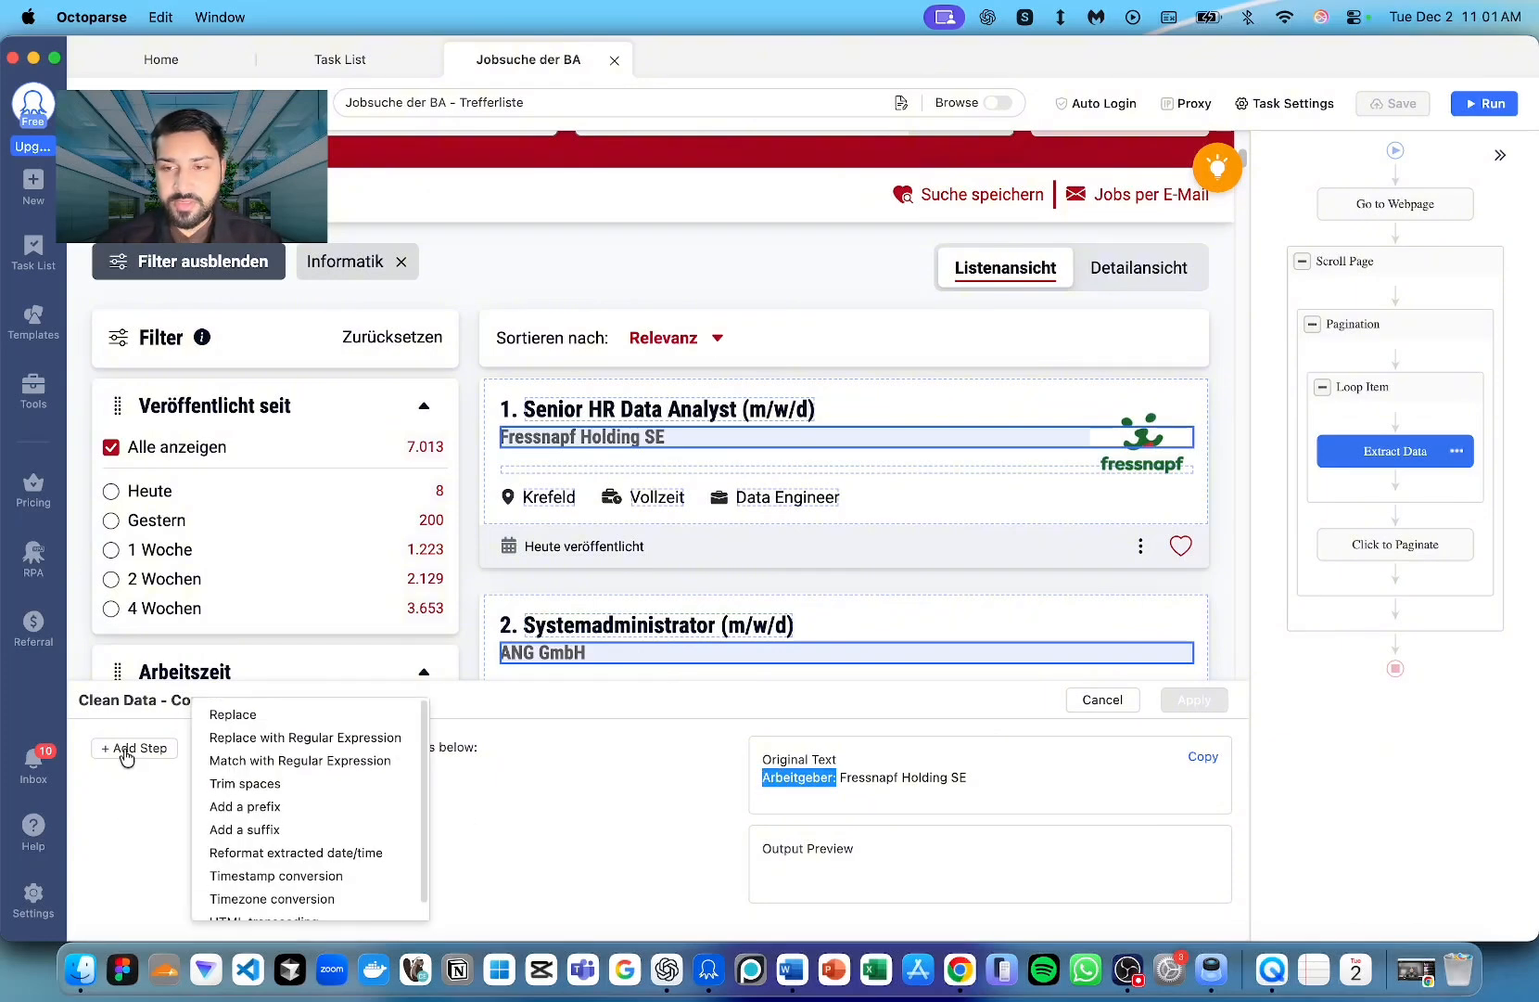
left_click(232, 714)
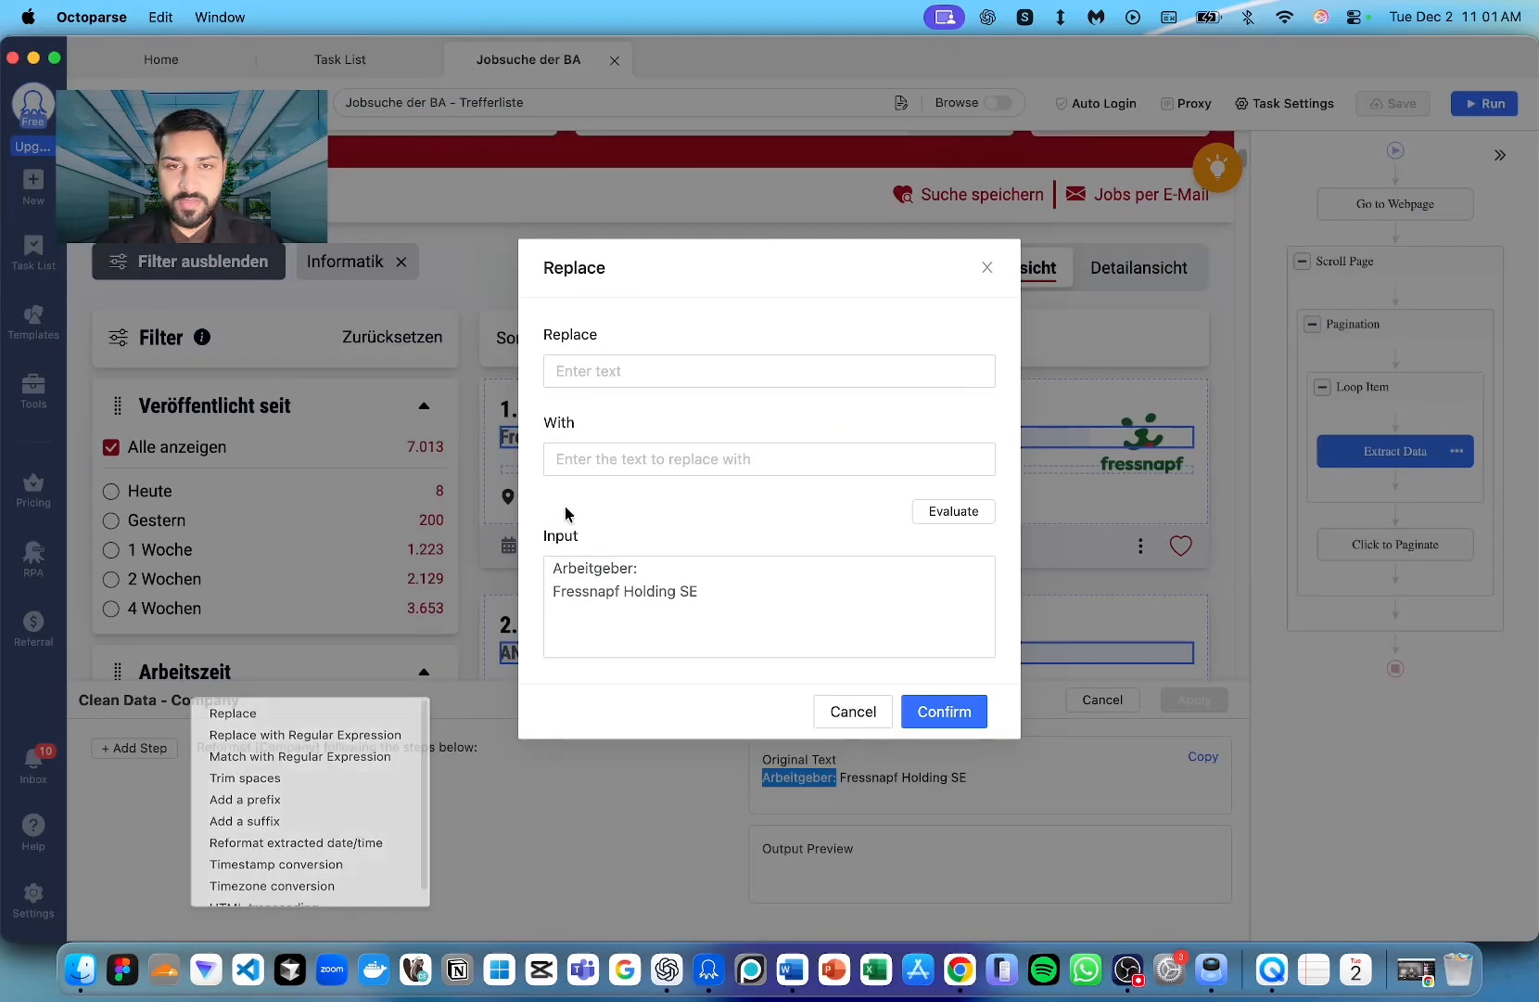
left_click(781, 369)
key("super+v")
left_click(660, 464)
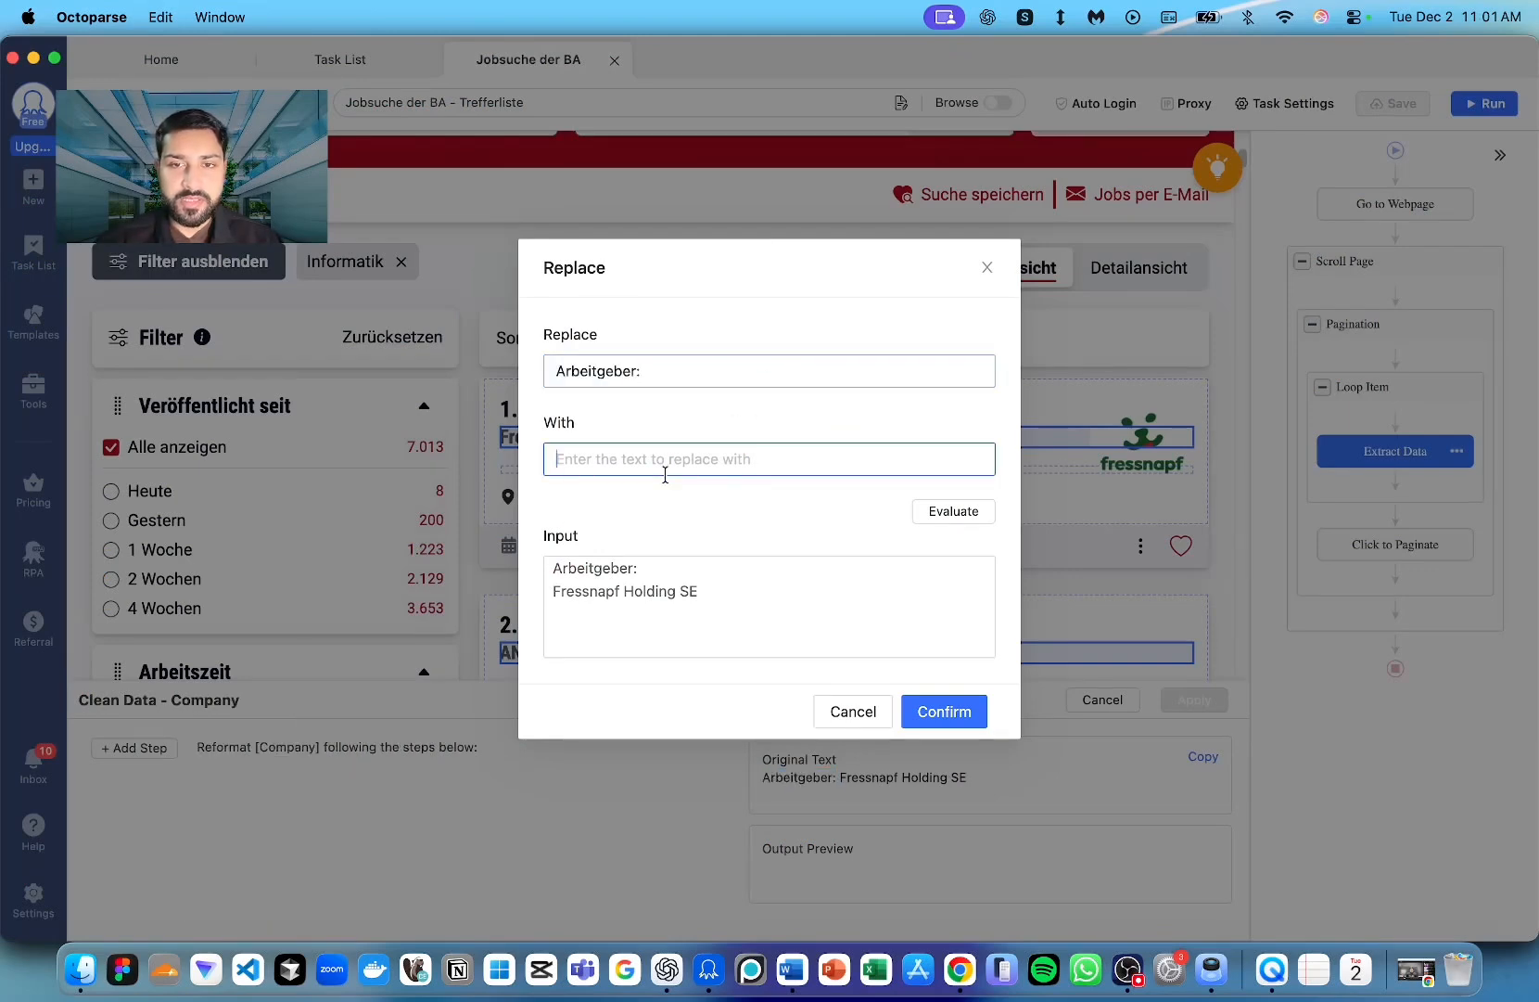
left_click(953, 709)
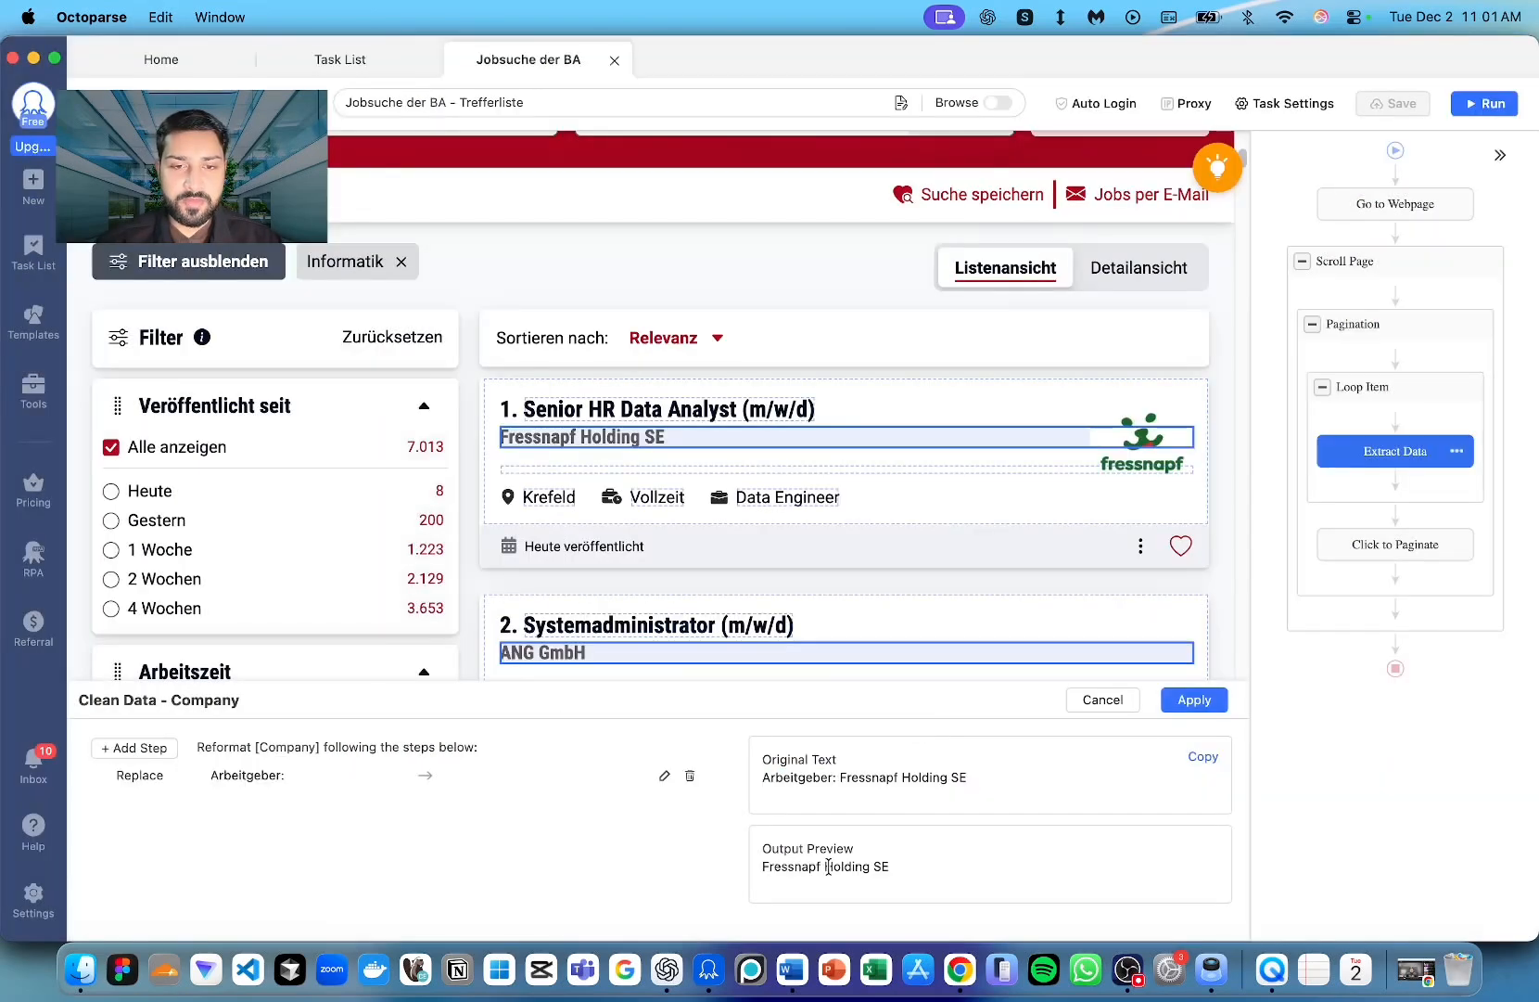
- Apply the data cleaning to the Company field, check the company names in the preview, and save the task
mouse_move(762, 861)
left_mouse_down()
mouse_move(891, 871)
mouse_move(743, 879)
left_mouse_up()
left_click(890, 869)
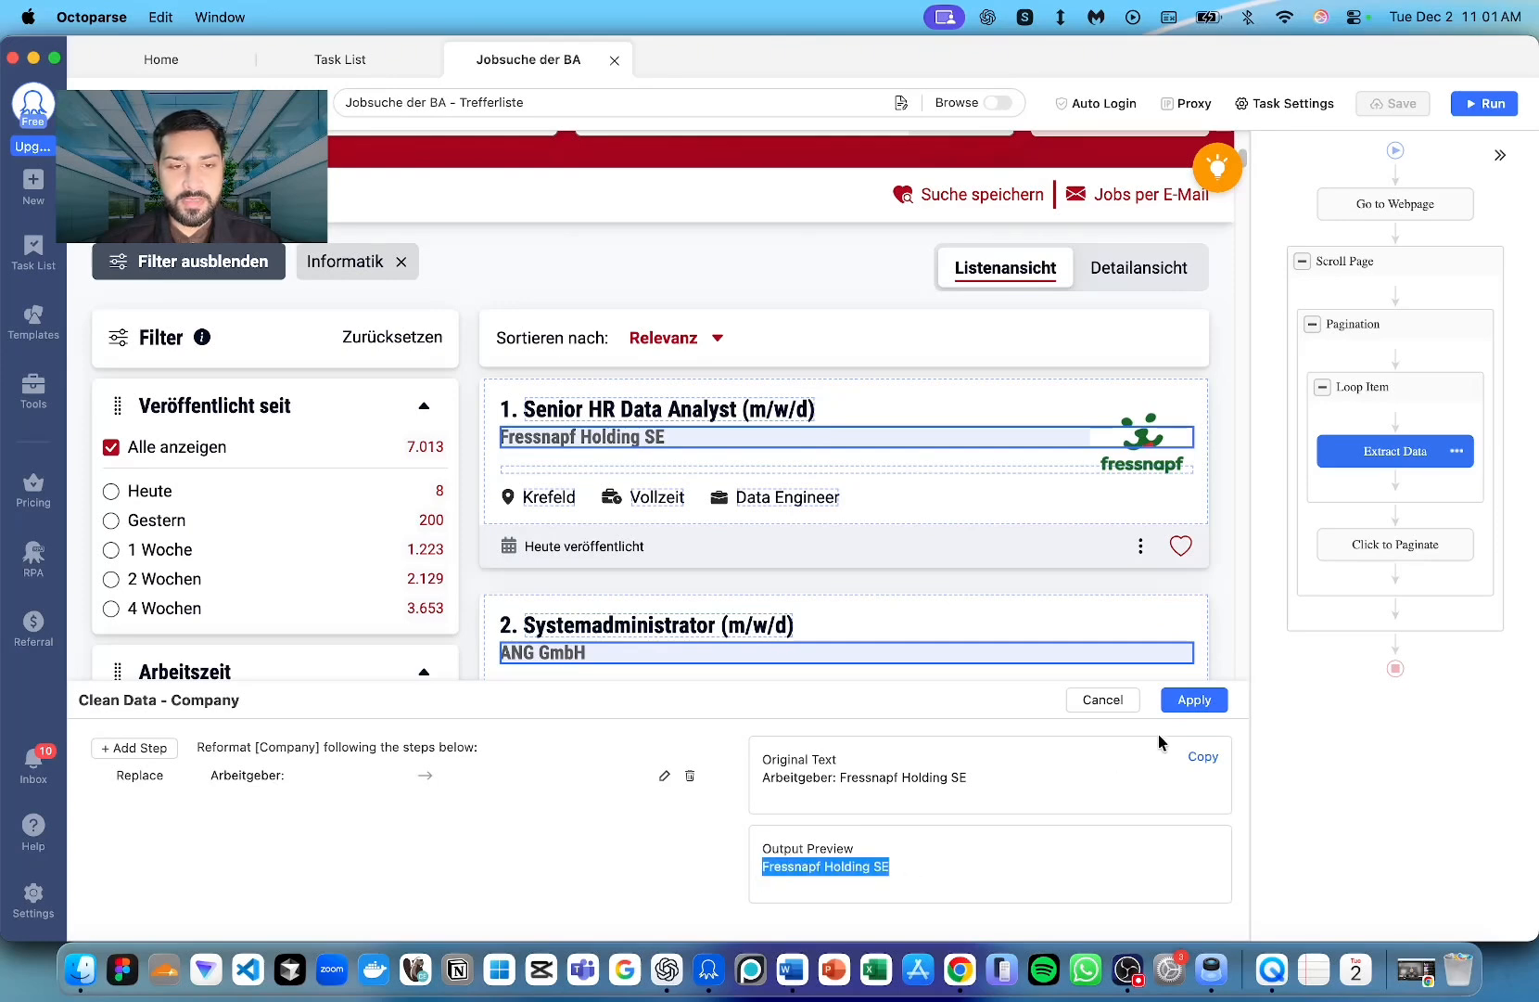
left_click(1188, 711)
scroll(551, 824, "down", 3)
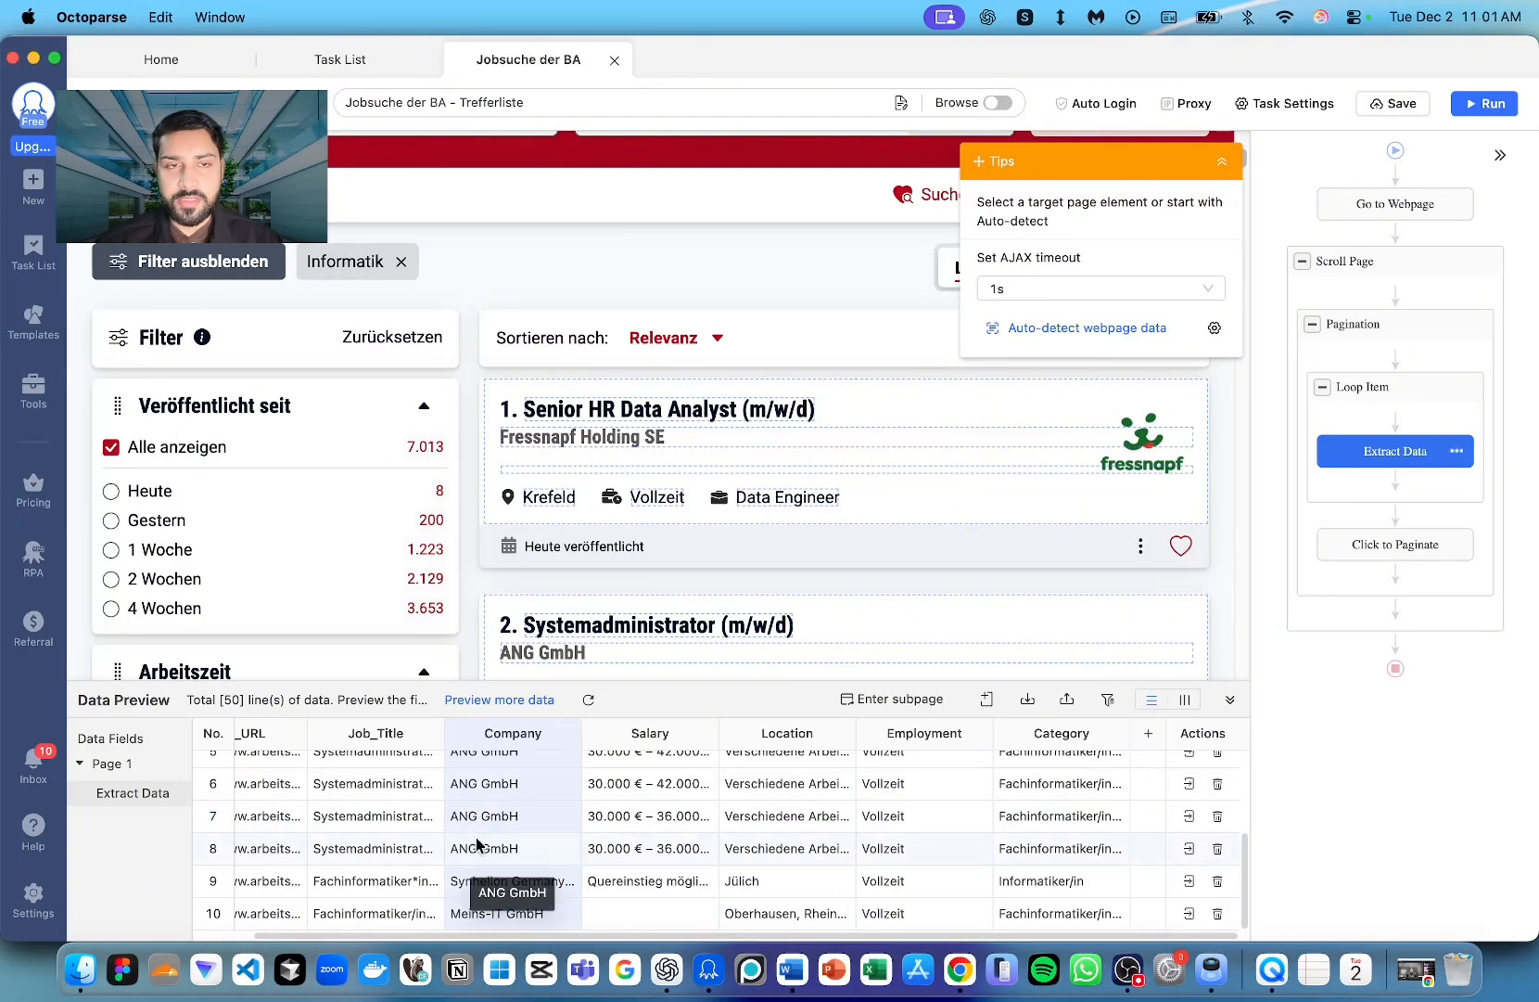
left_click(1397, 102)
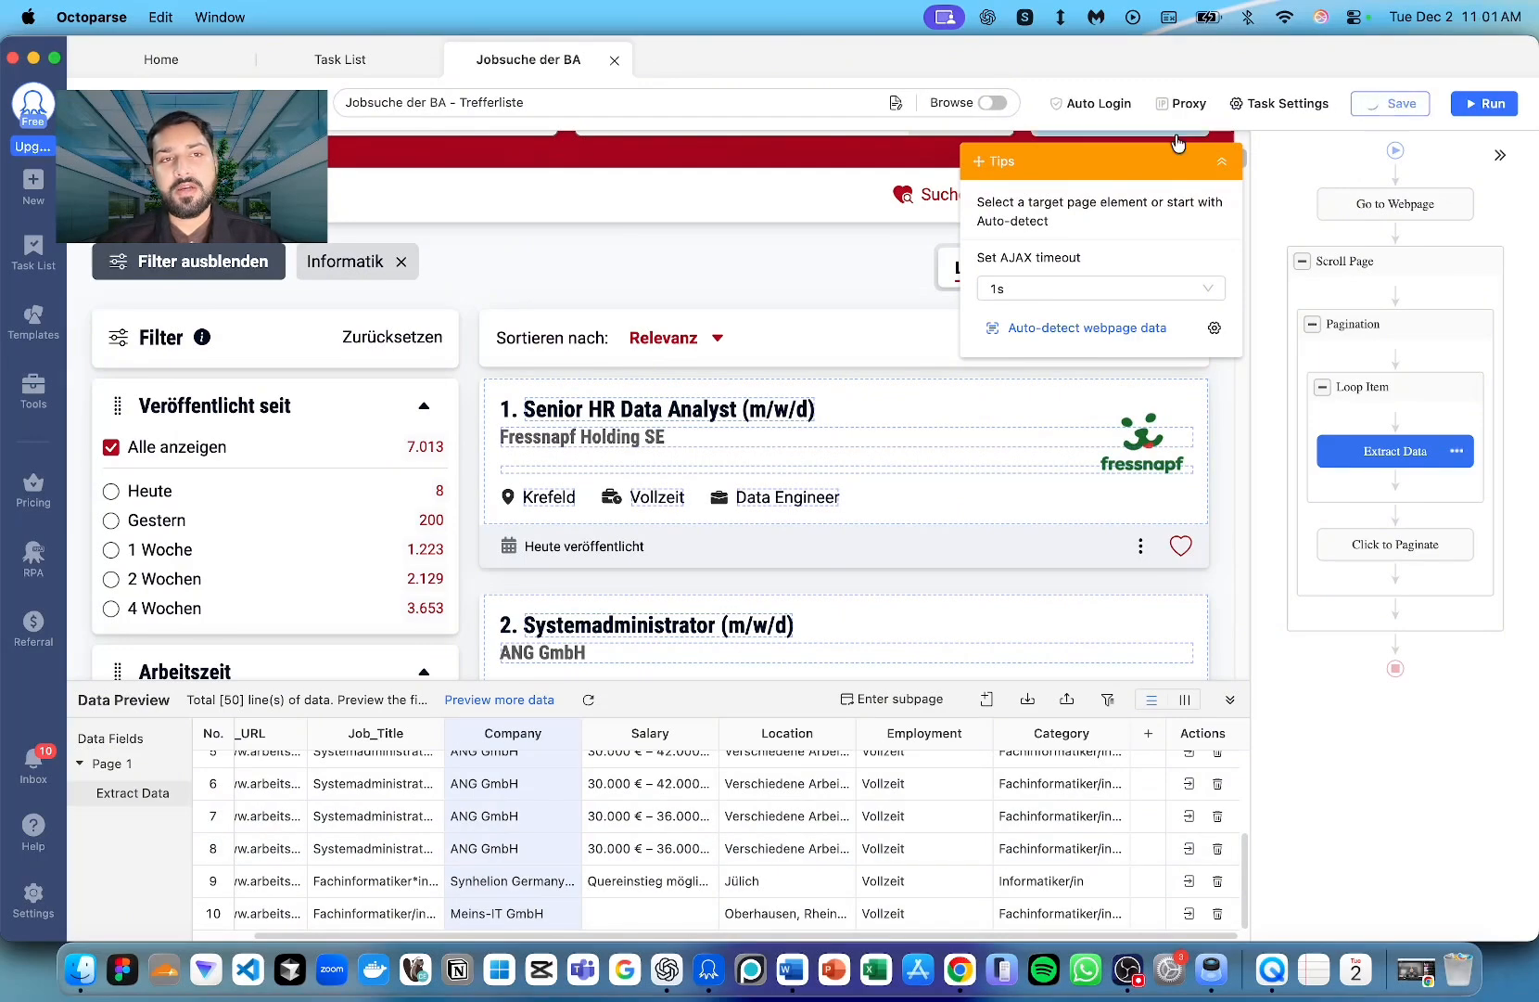
- Add subpage navigation that opens each job listing through the extracted Job_URL field
left_click(1222, 160)
scroll(693, 544, "down", 3)
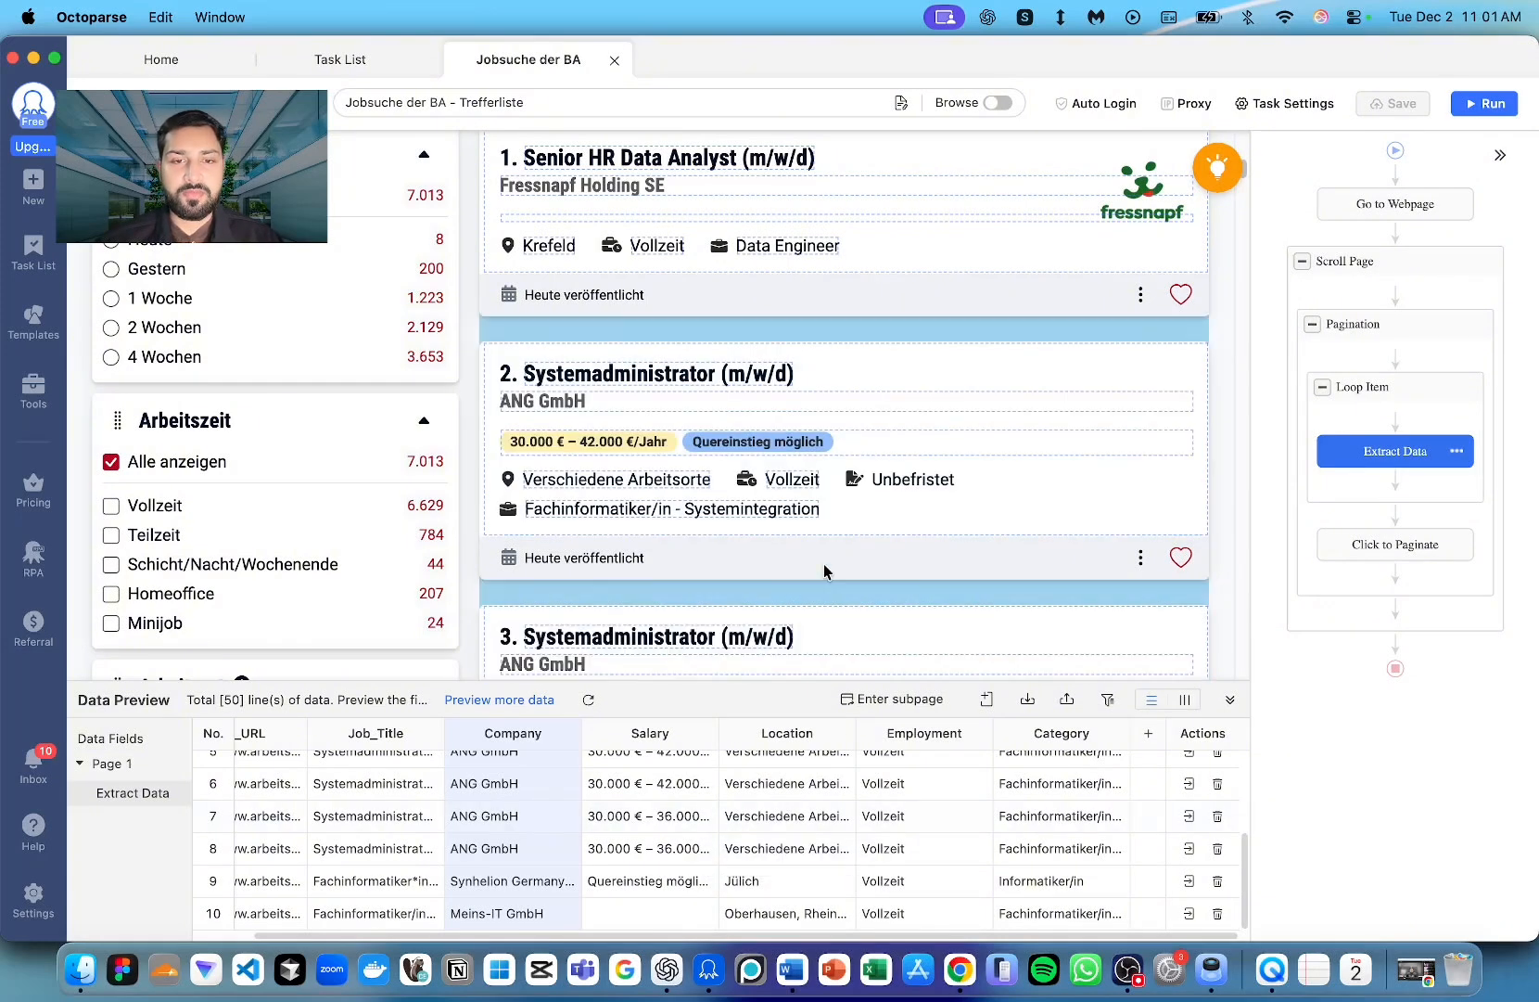
scroll(536, 772, "left", 2)
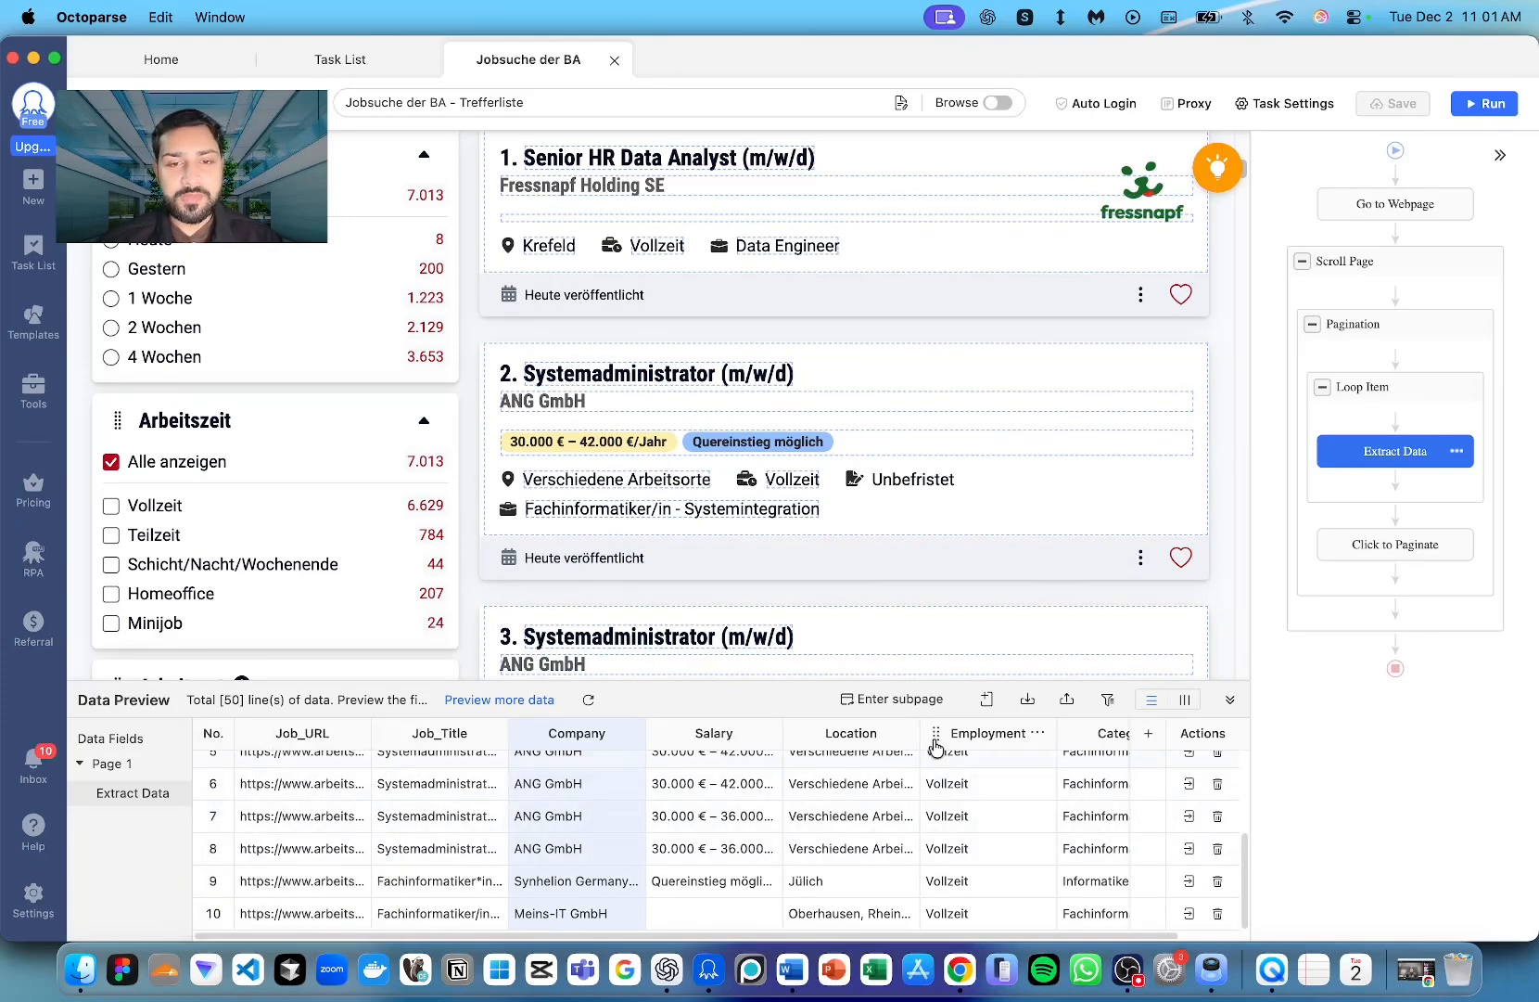
left_click(908, 700)
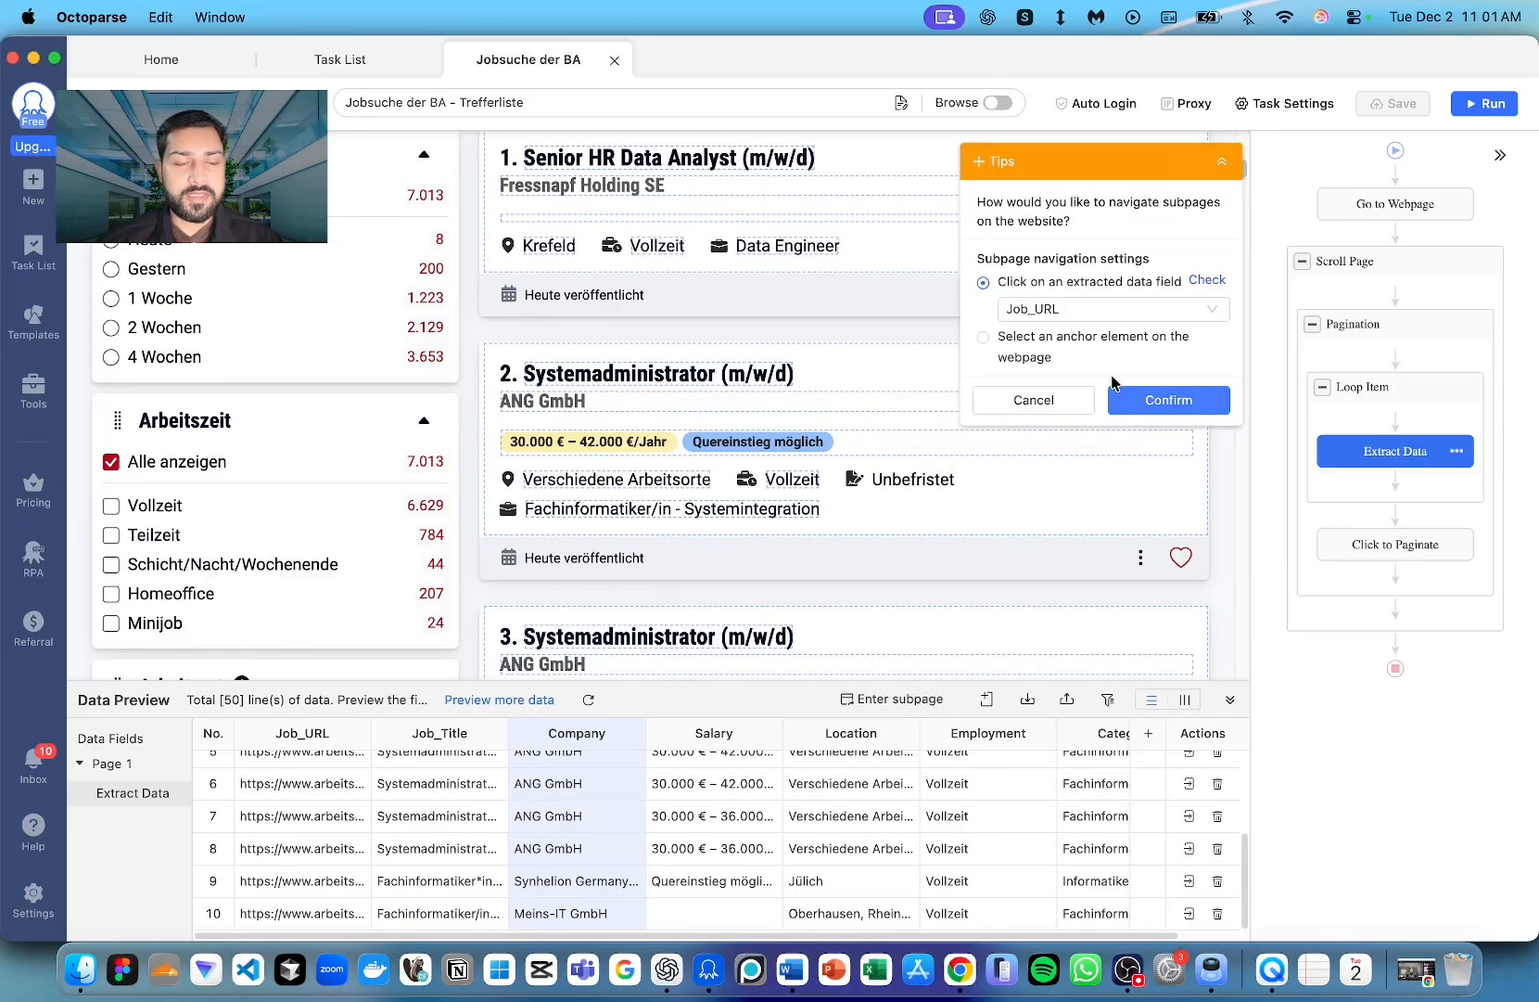
left_click(1170, 400)
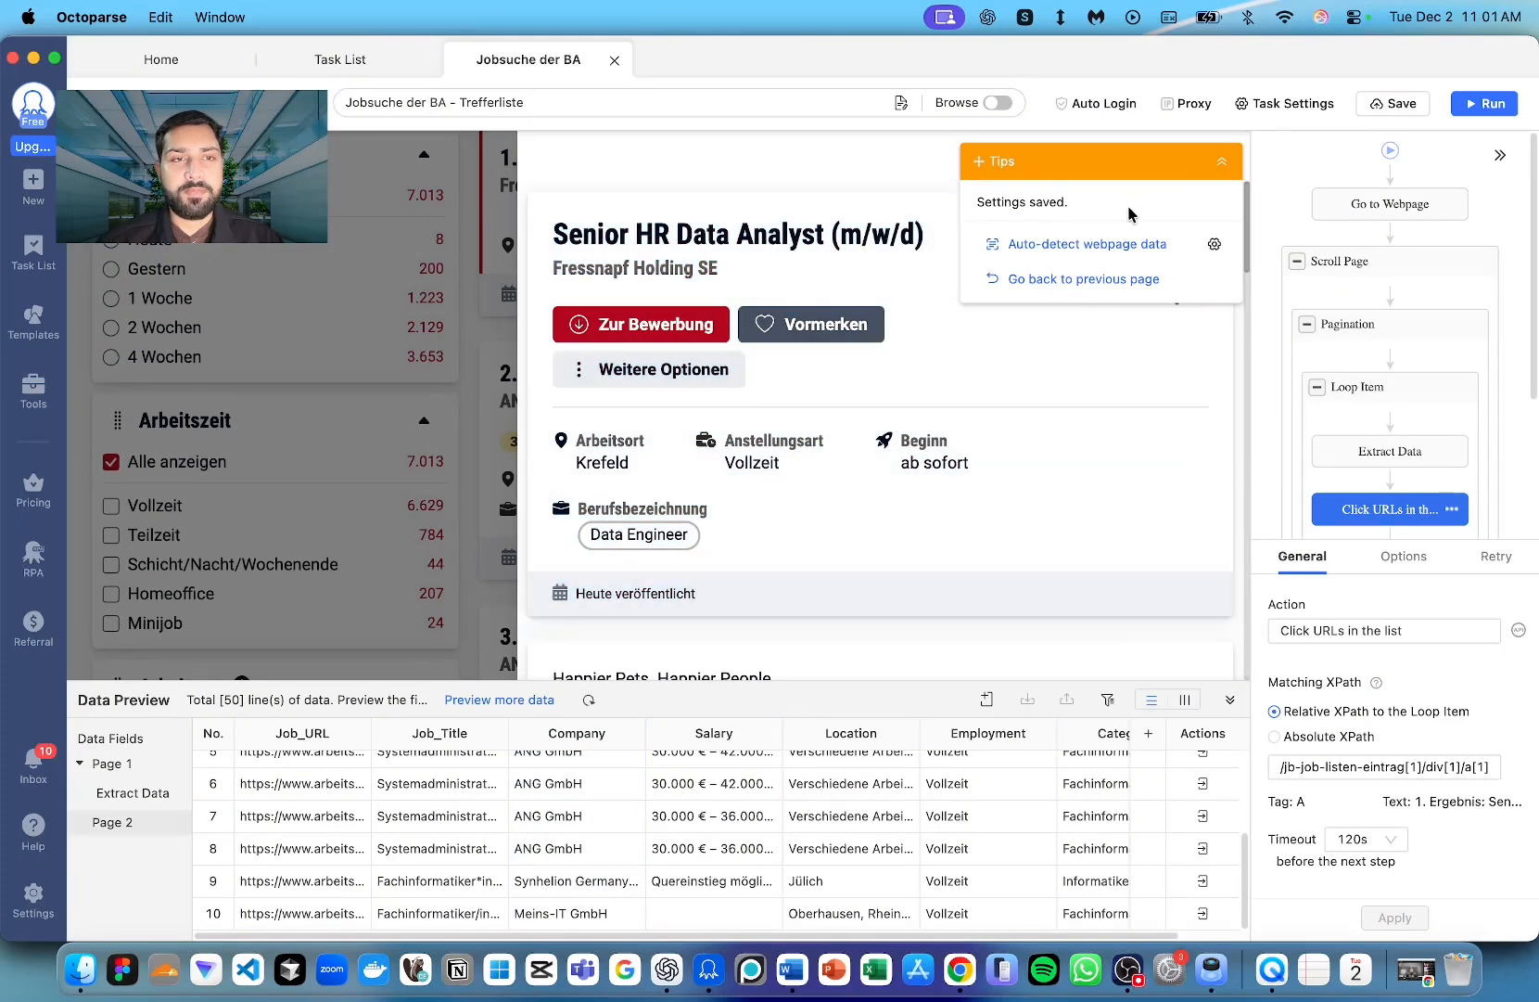
left_click(1222, 161)
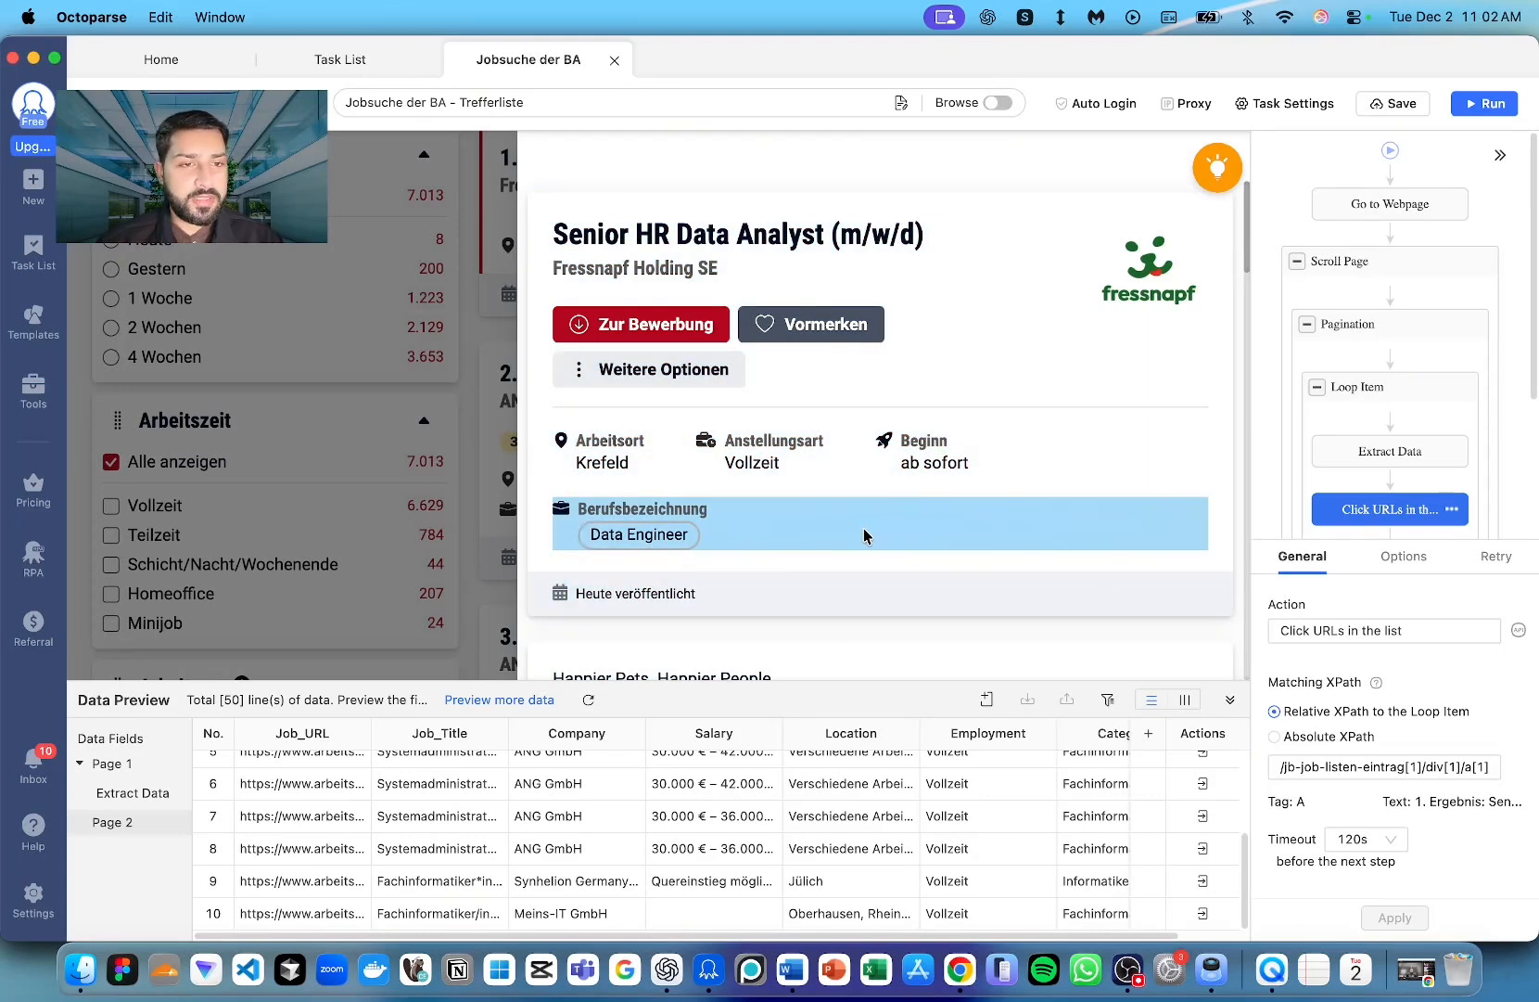
- Set the Click URLs action not to open in a new tab and to load with AJAX with a 15s timeout, then save
left_click(1405, 562)
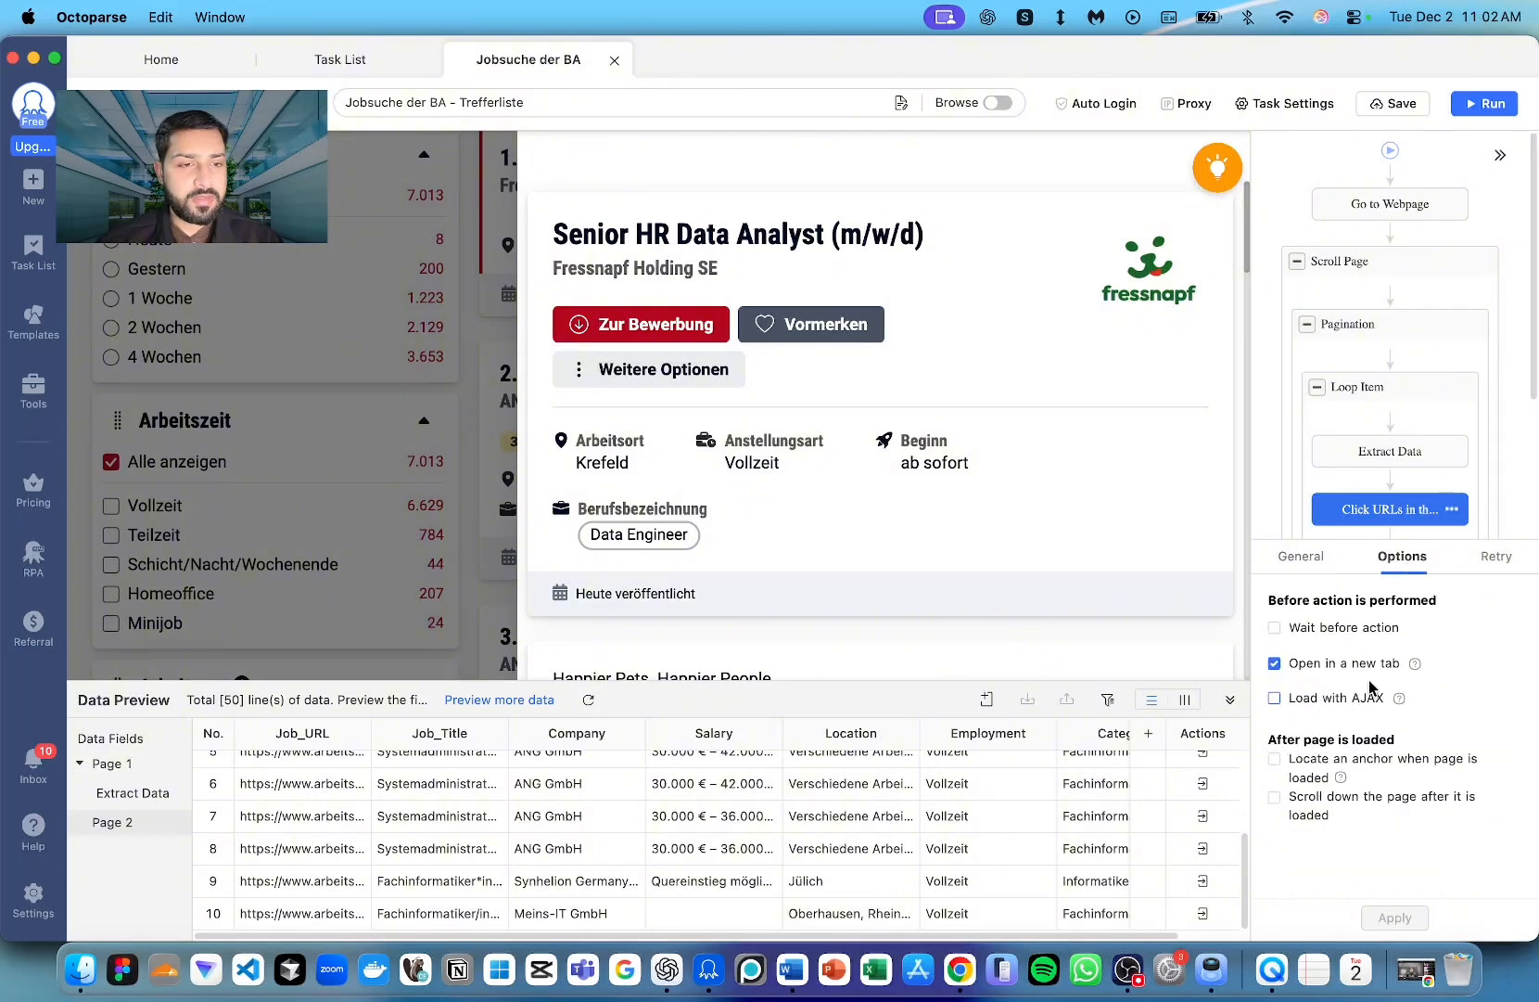
left_click(1338, 664)
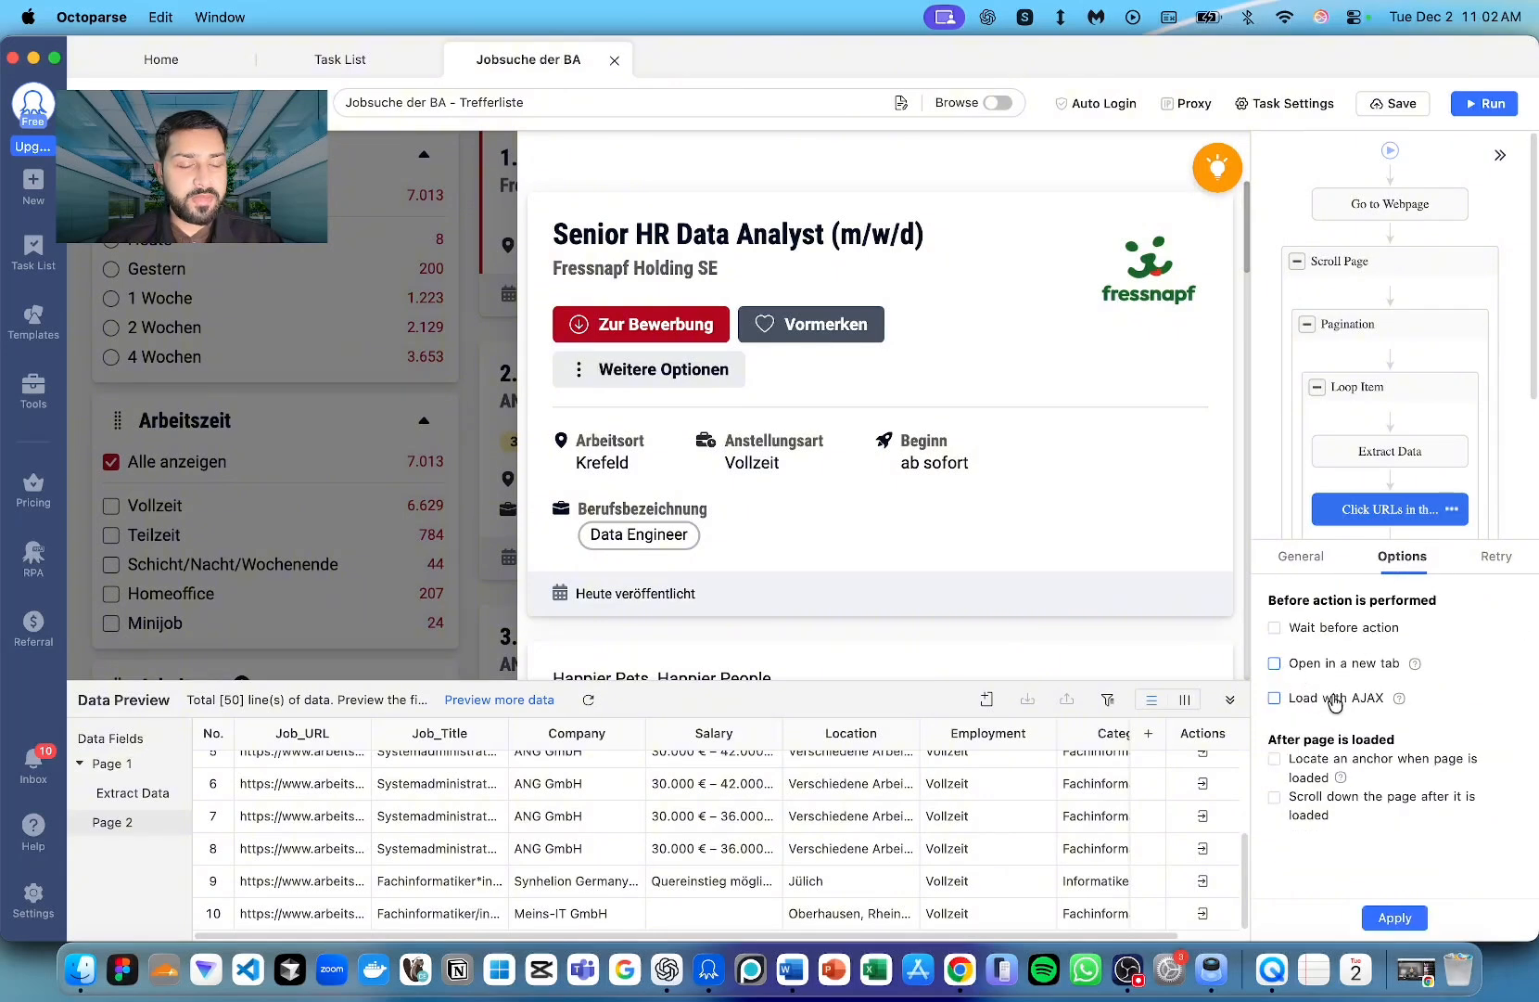
left_click(1336, 701)
left_click(1360, 729)
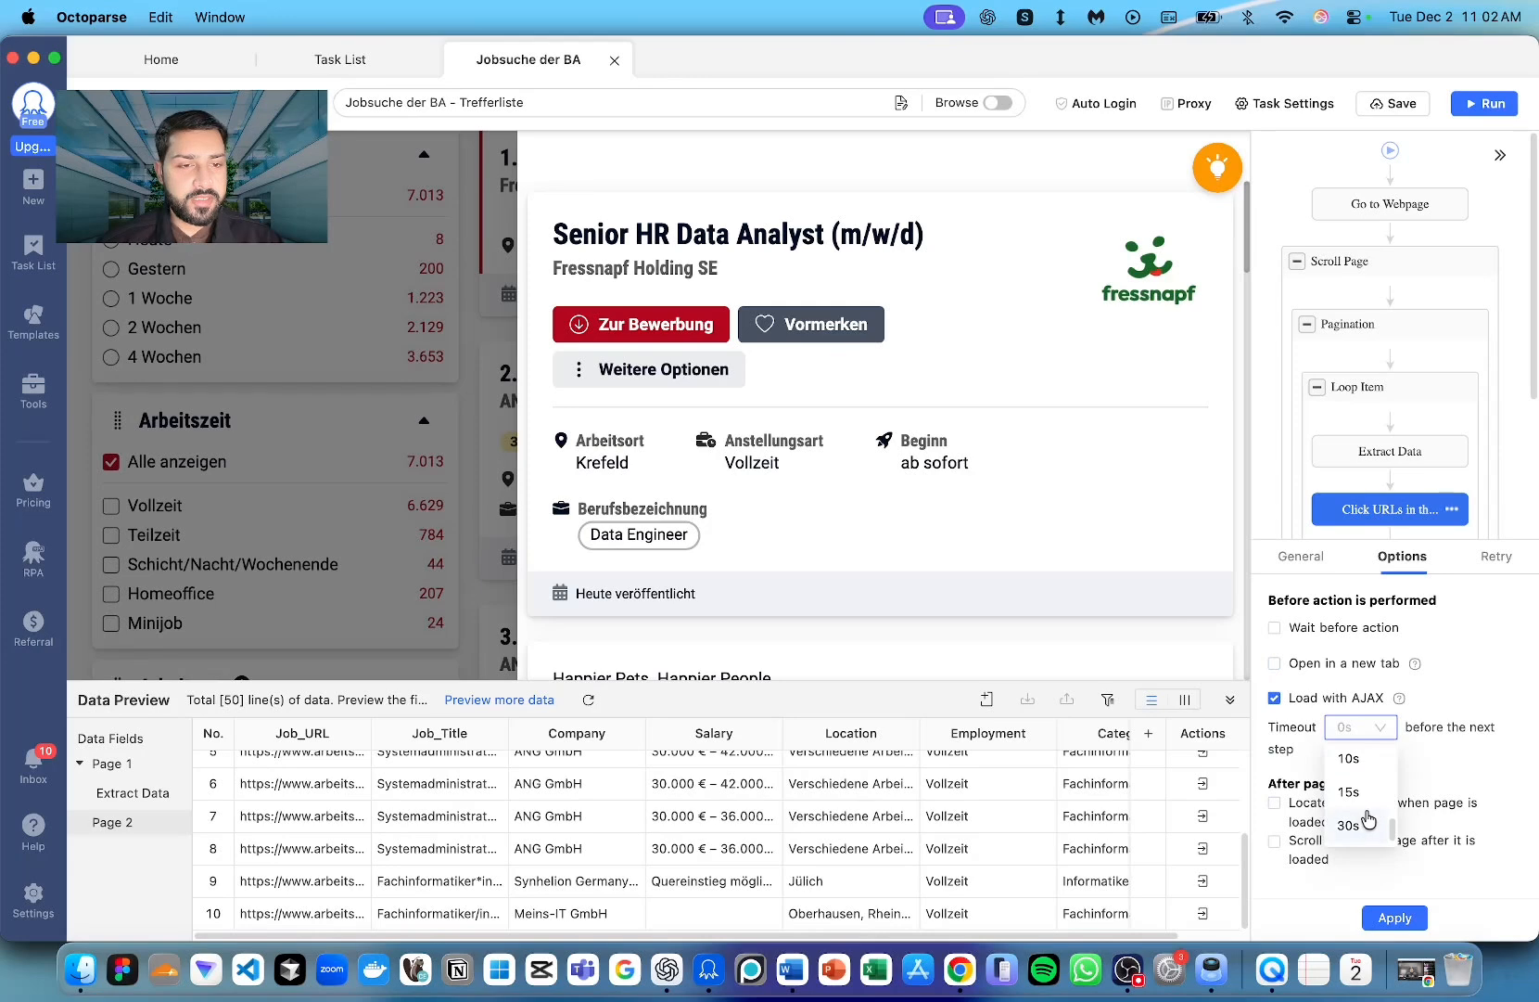
left_click(1349, 792)
left_click(1395, 918)
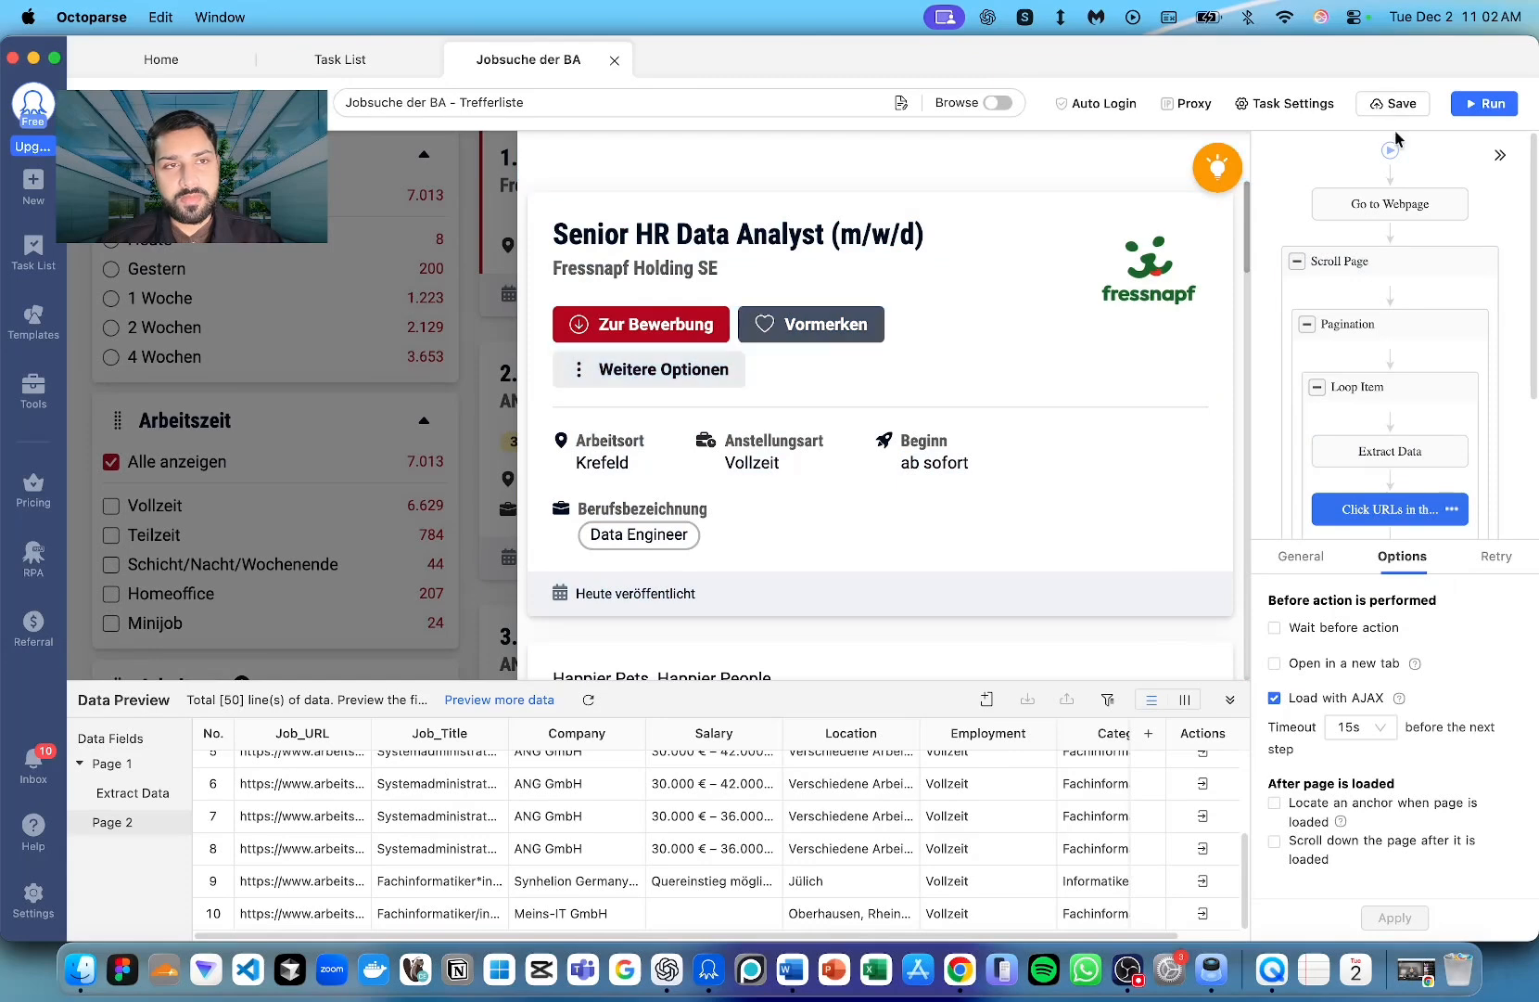
left_click(1391, 103)
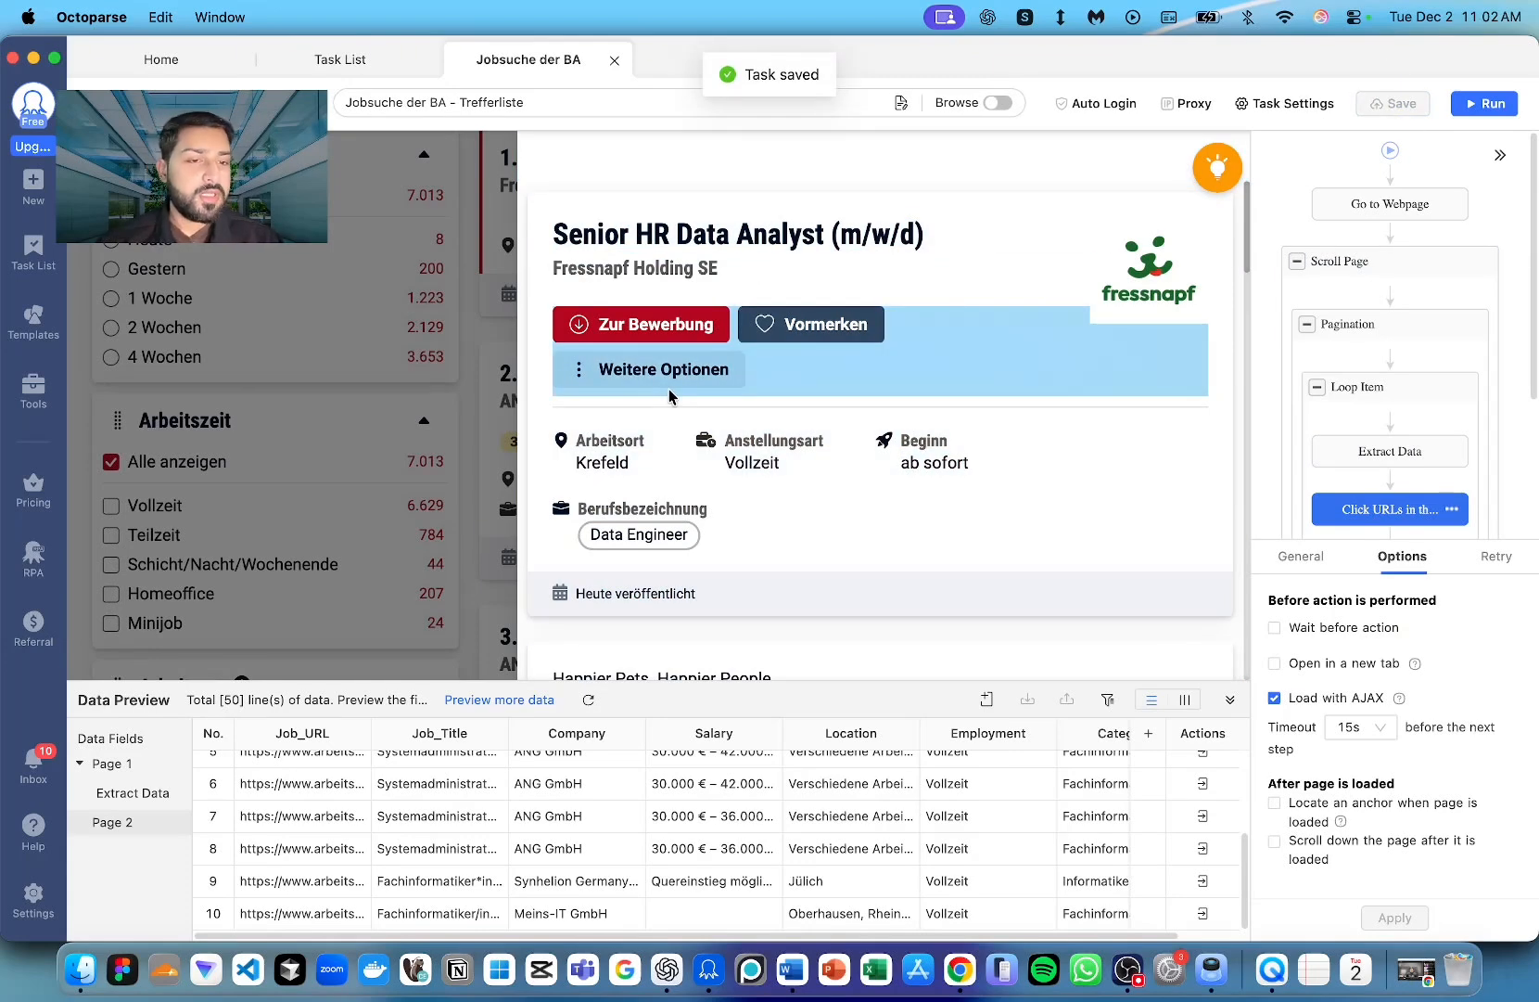
- Extract the text of the whole job description section on the detail page and name the field Description
scroll(1361, 371, "down", 3)
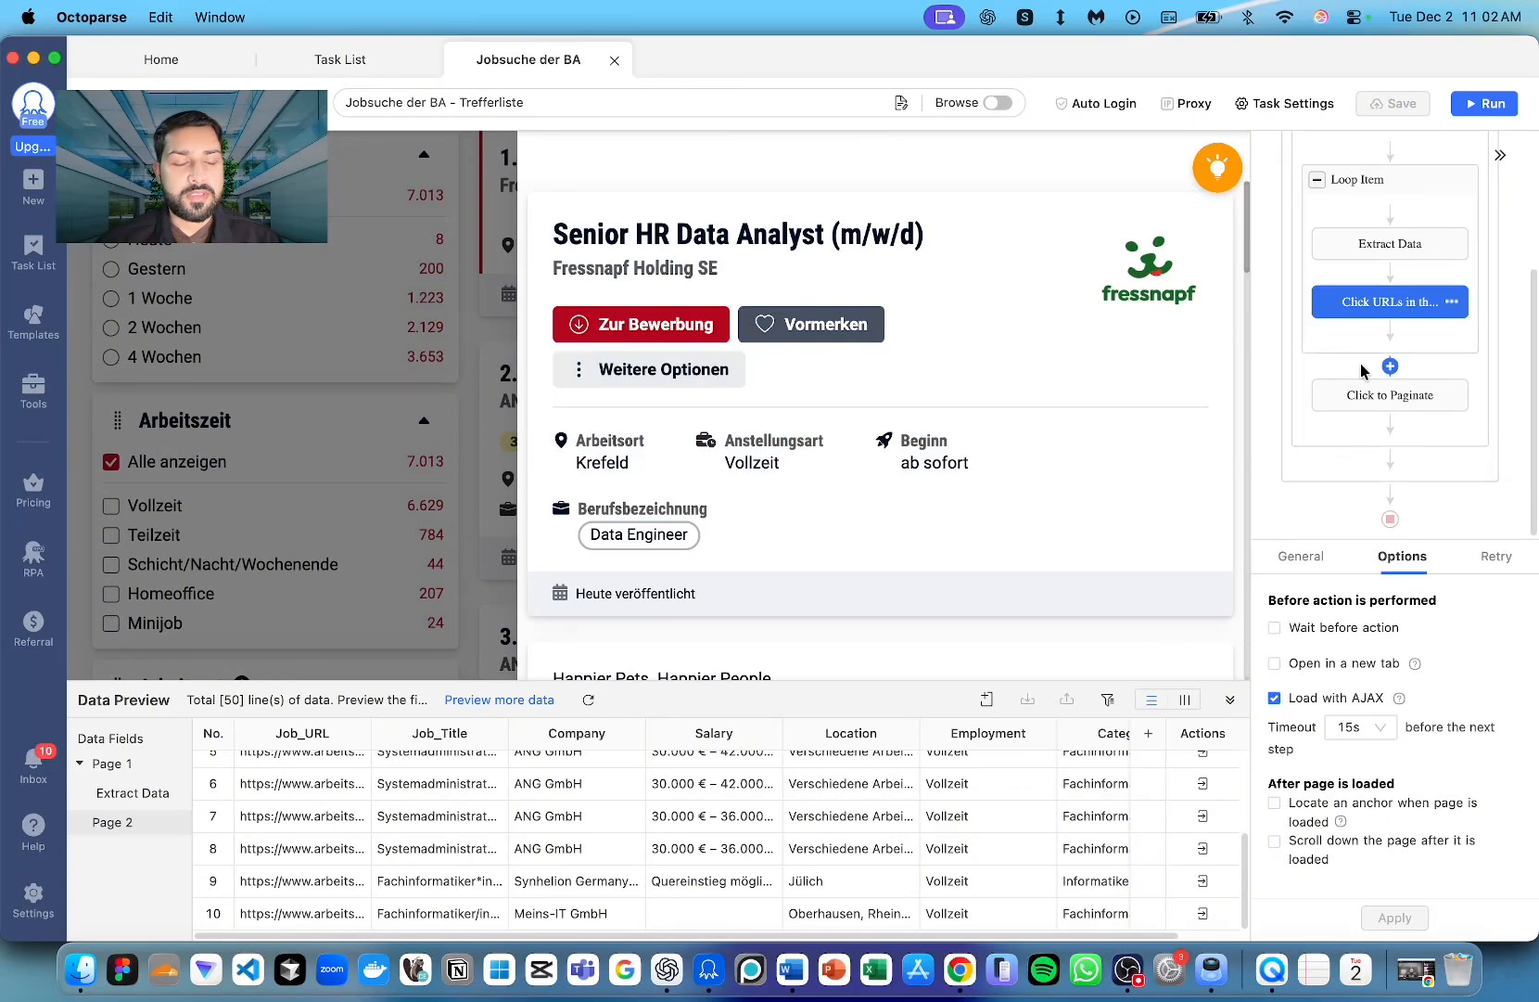
scroll(980, 428, "down", 3)
scroll(627, 420, "down", 3)
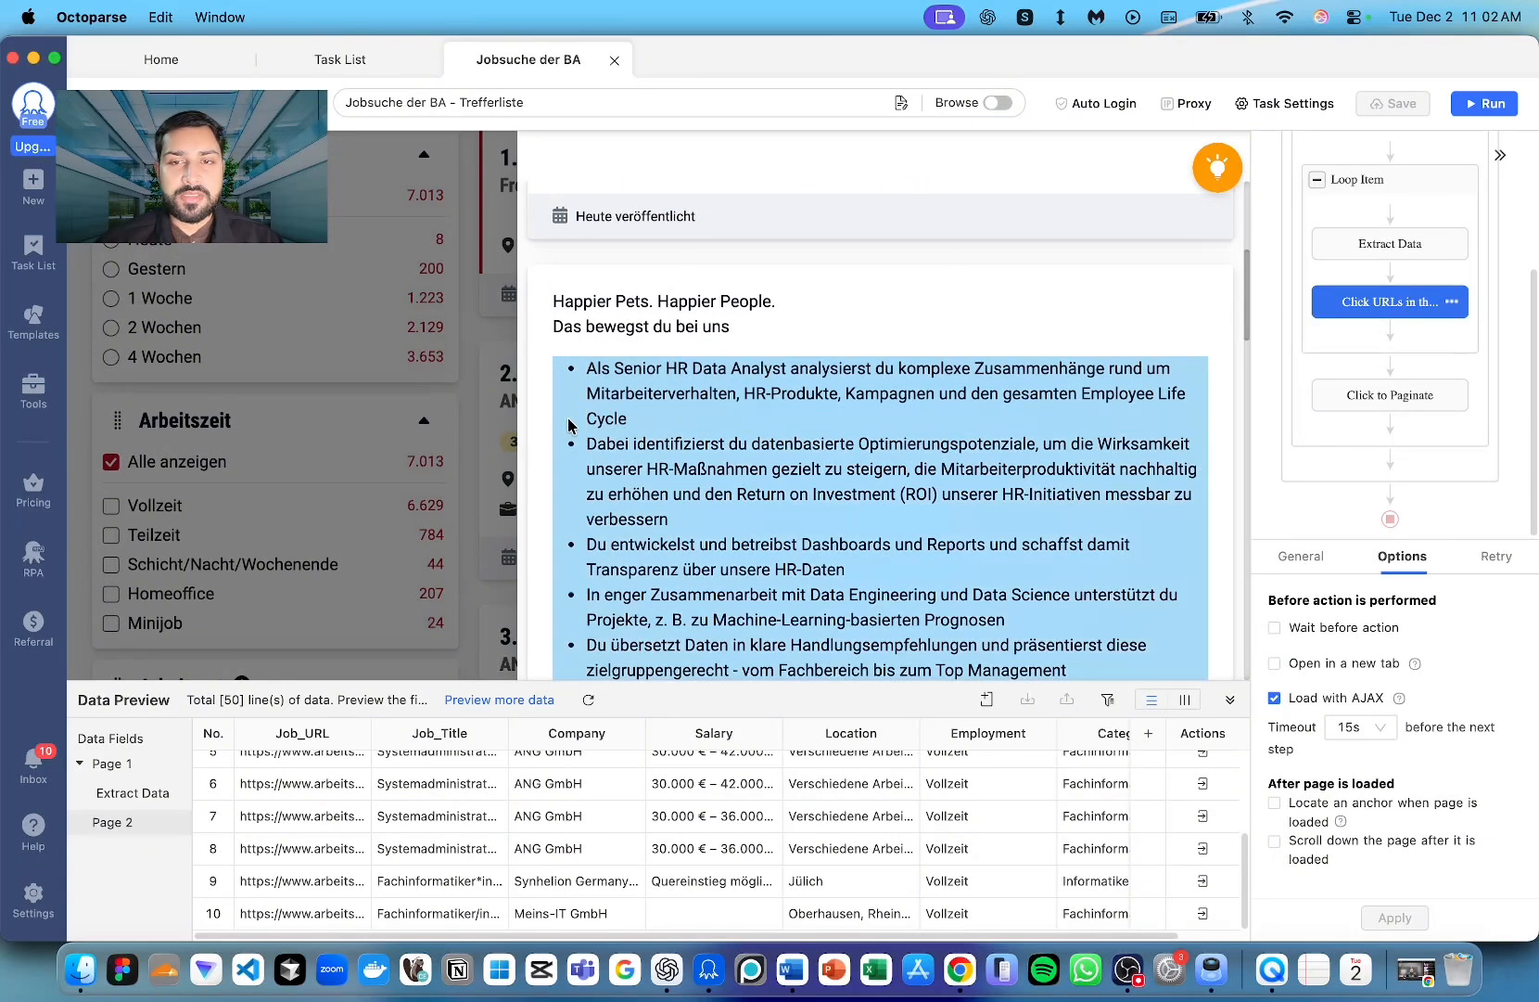
left_click(544, 278)
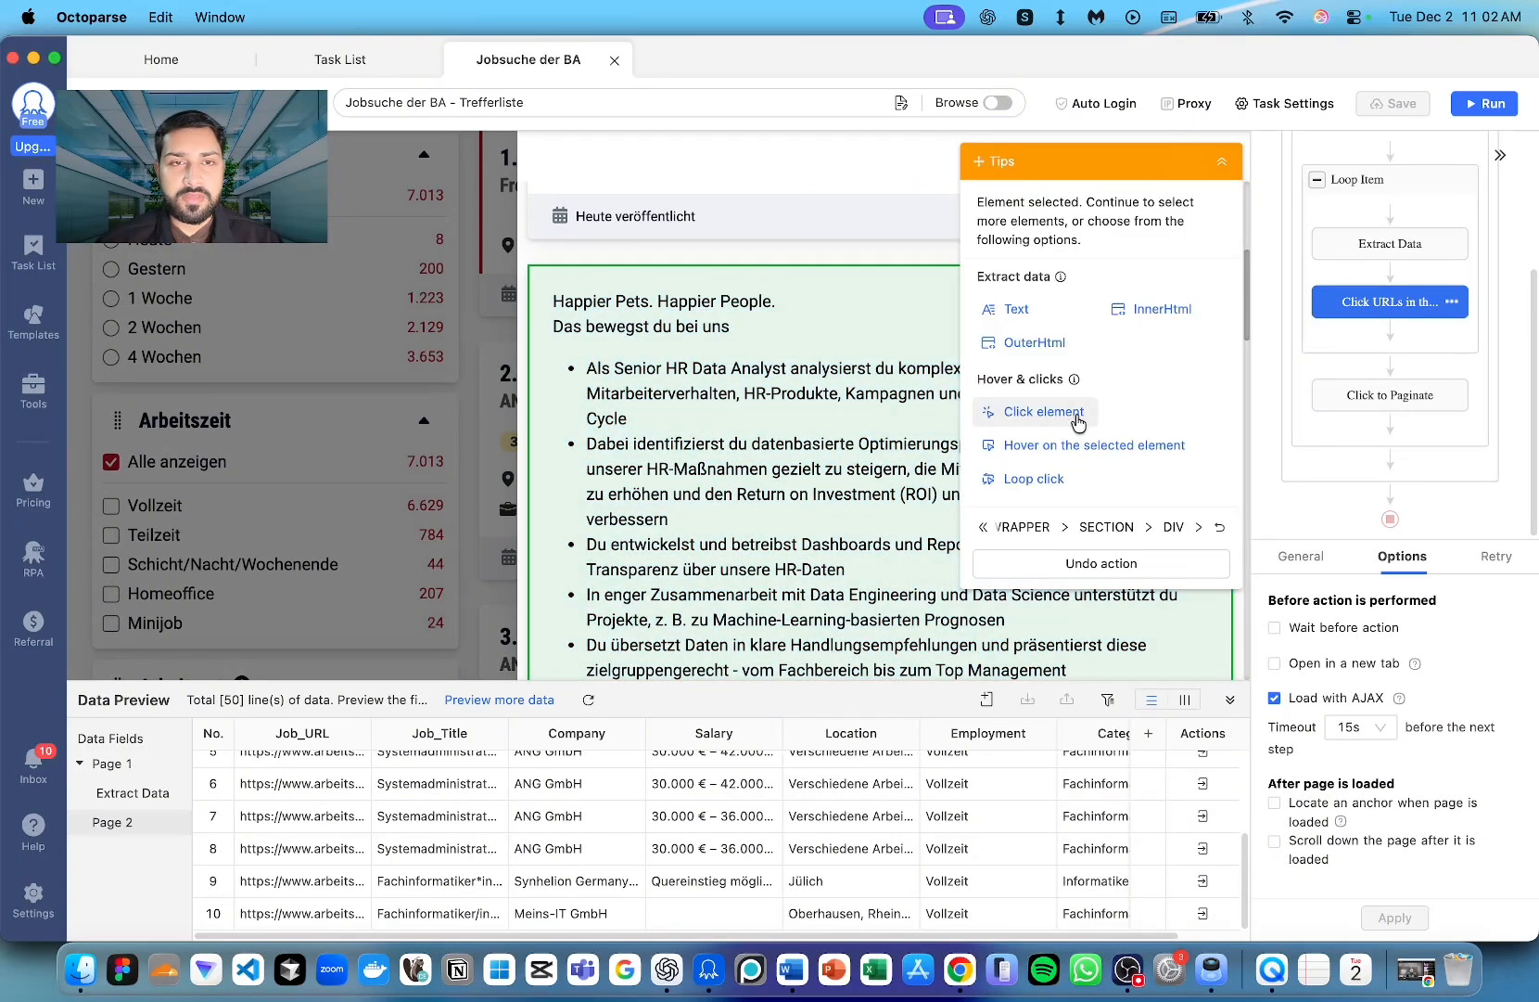
scroll(734, 486, "down", 10)
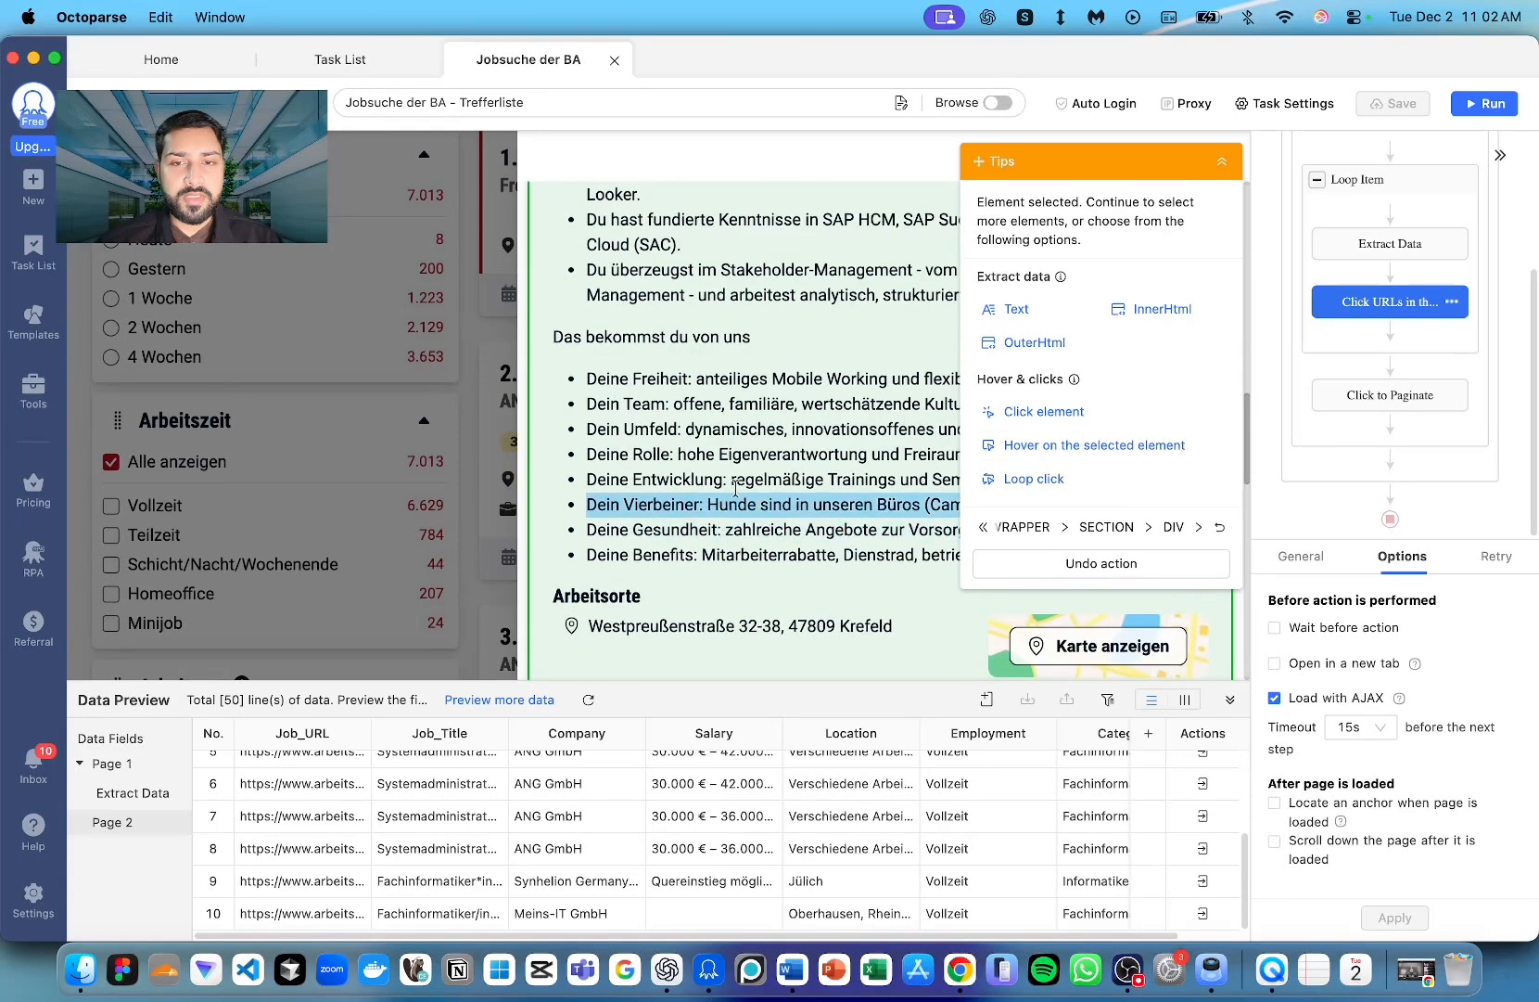
scroll(734, 487, "up", 6)
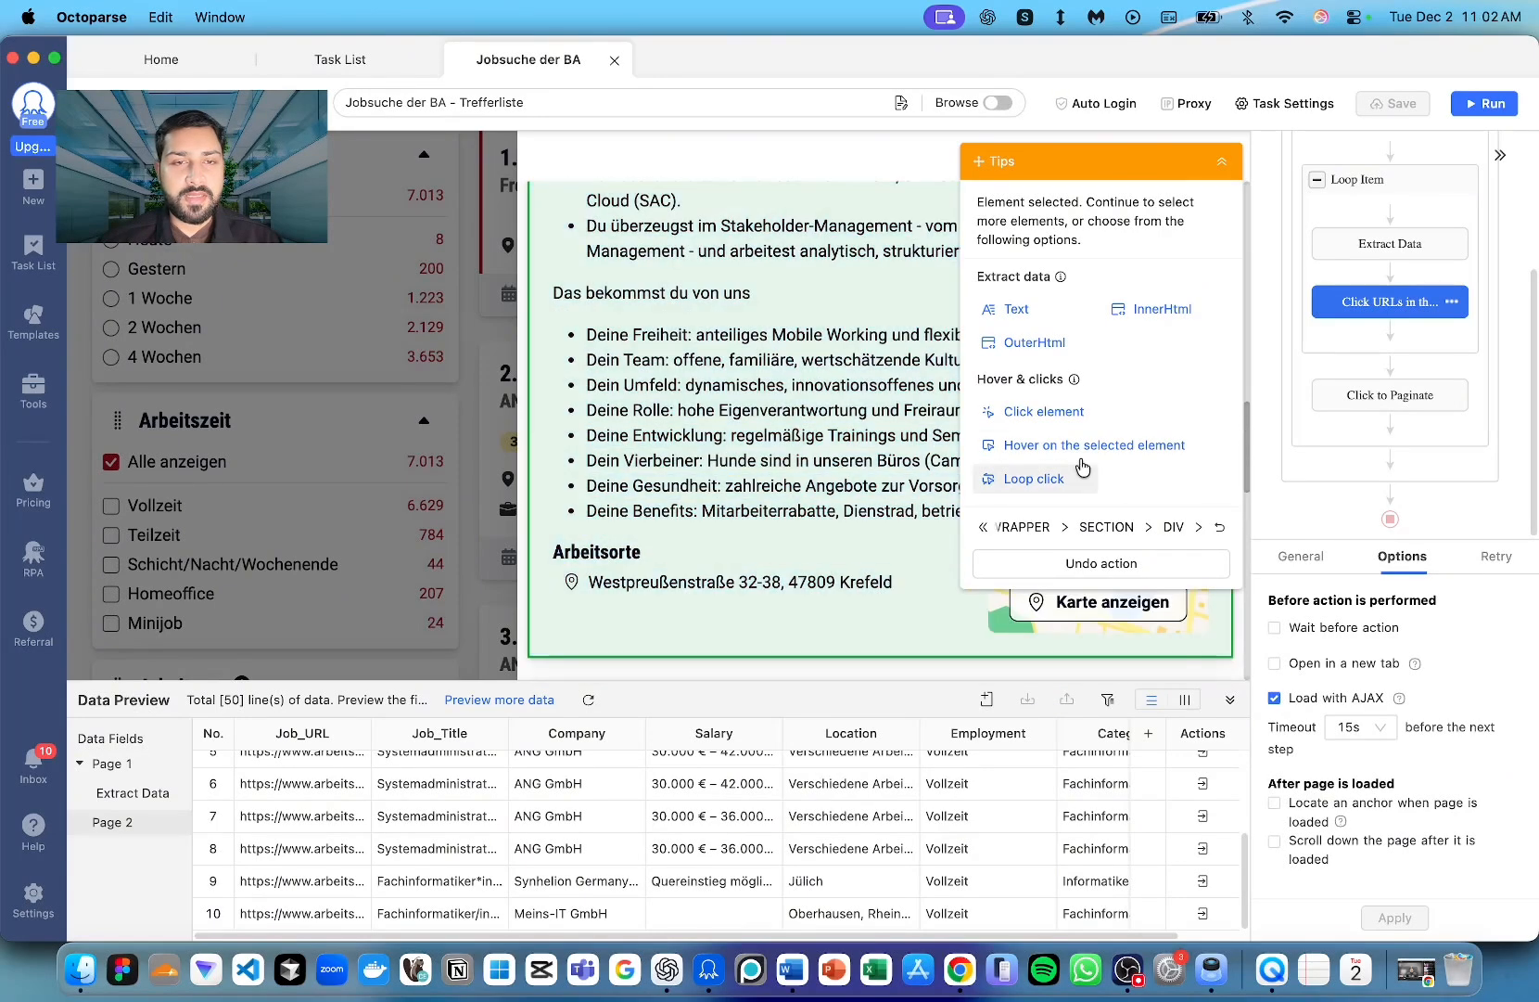
left_click(1035, 339)
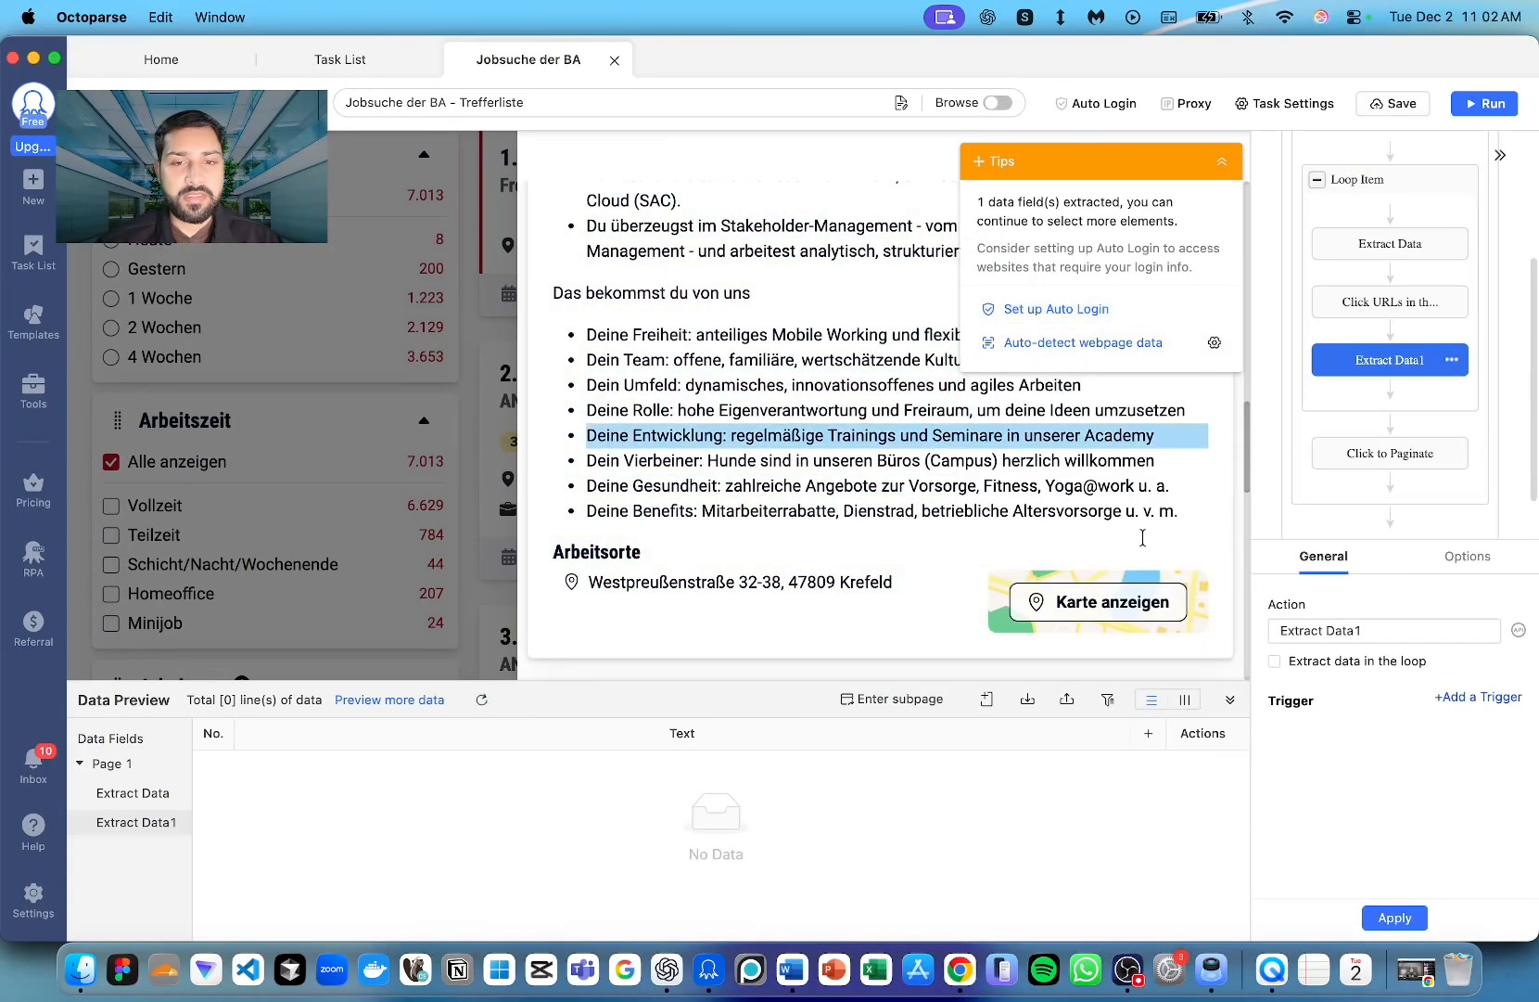
double_click(729, 741)
type("Description")
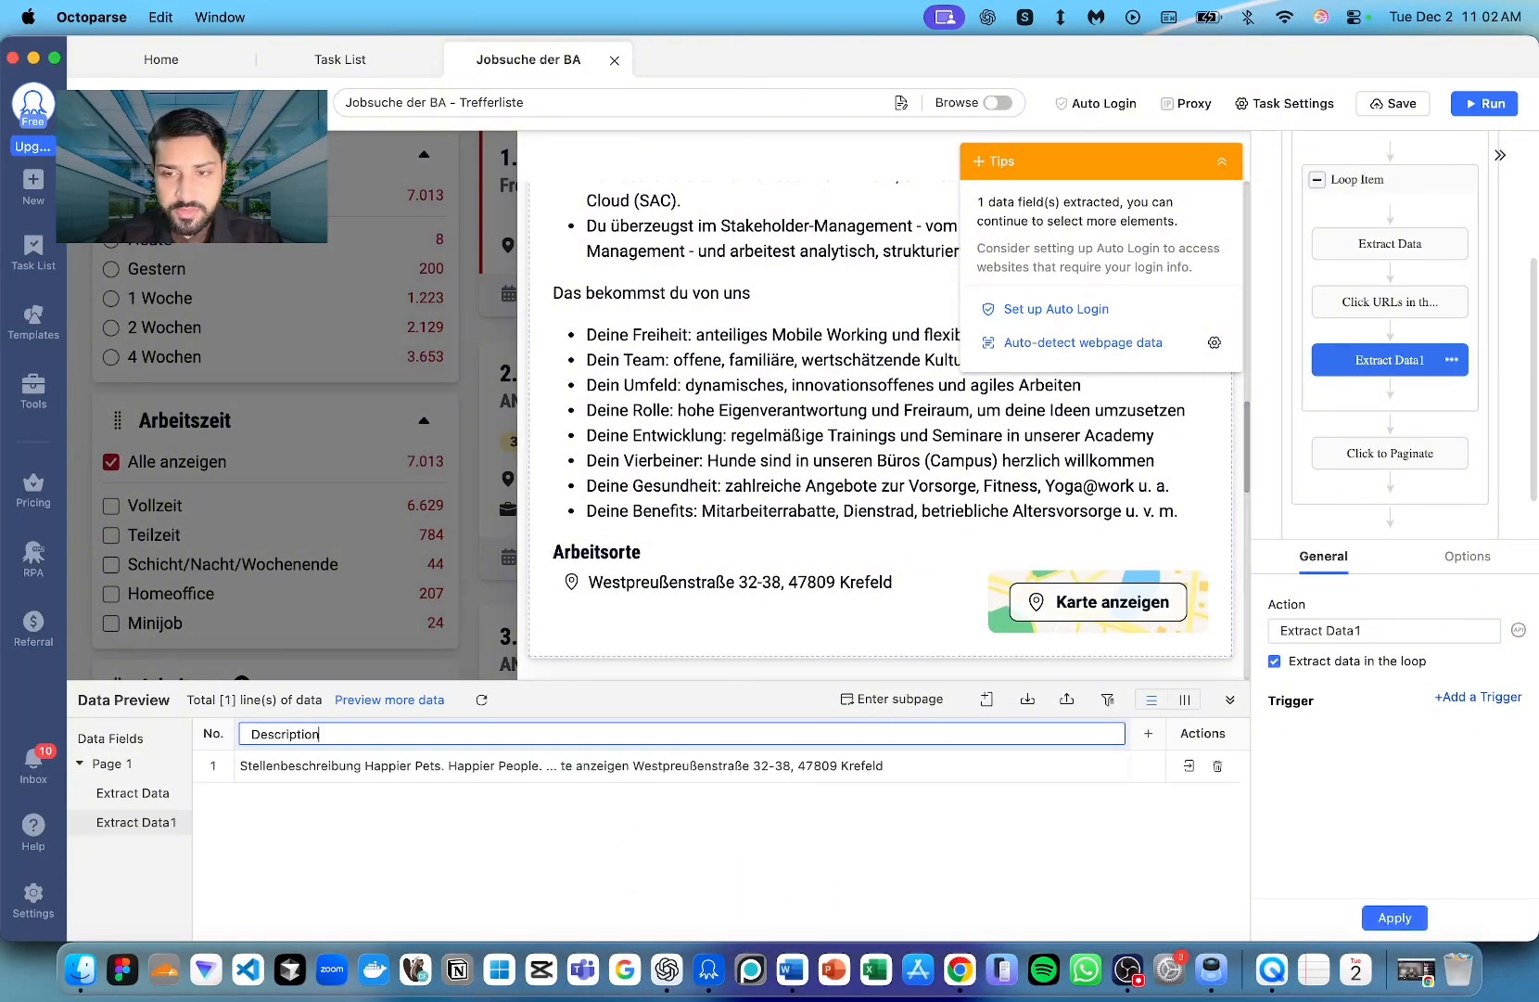
key("Return")
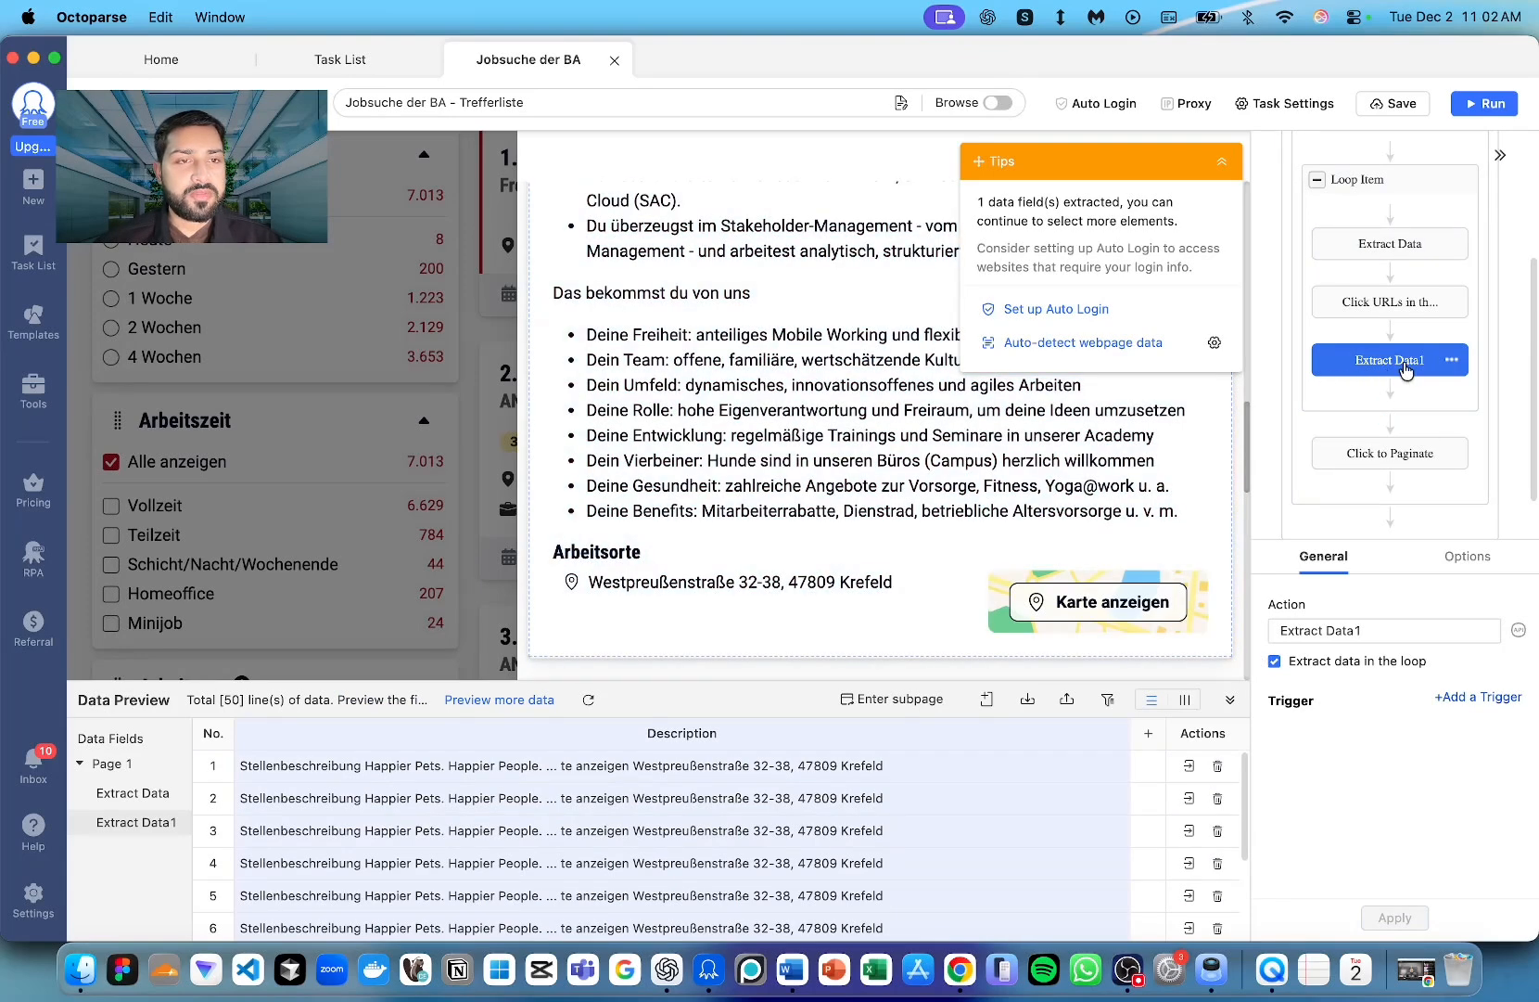
- Set the Extract Data1 action to wait 2s before it is performed and save the task
left_click(1487, 569)
left_click(1365, 634)
left_click(1384, 653)
left_click(1374, 766)
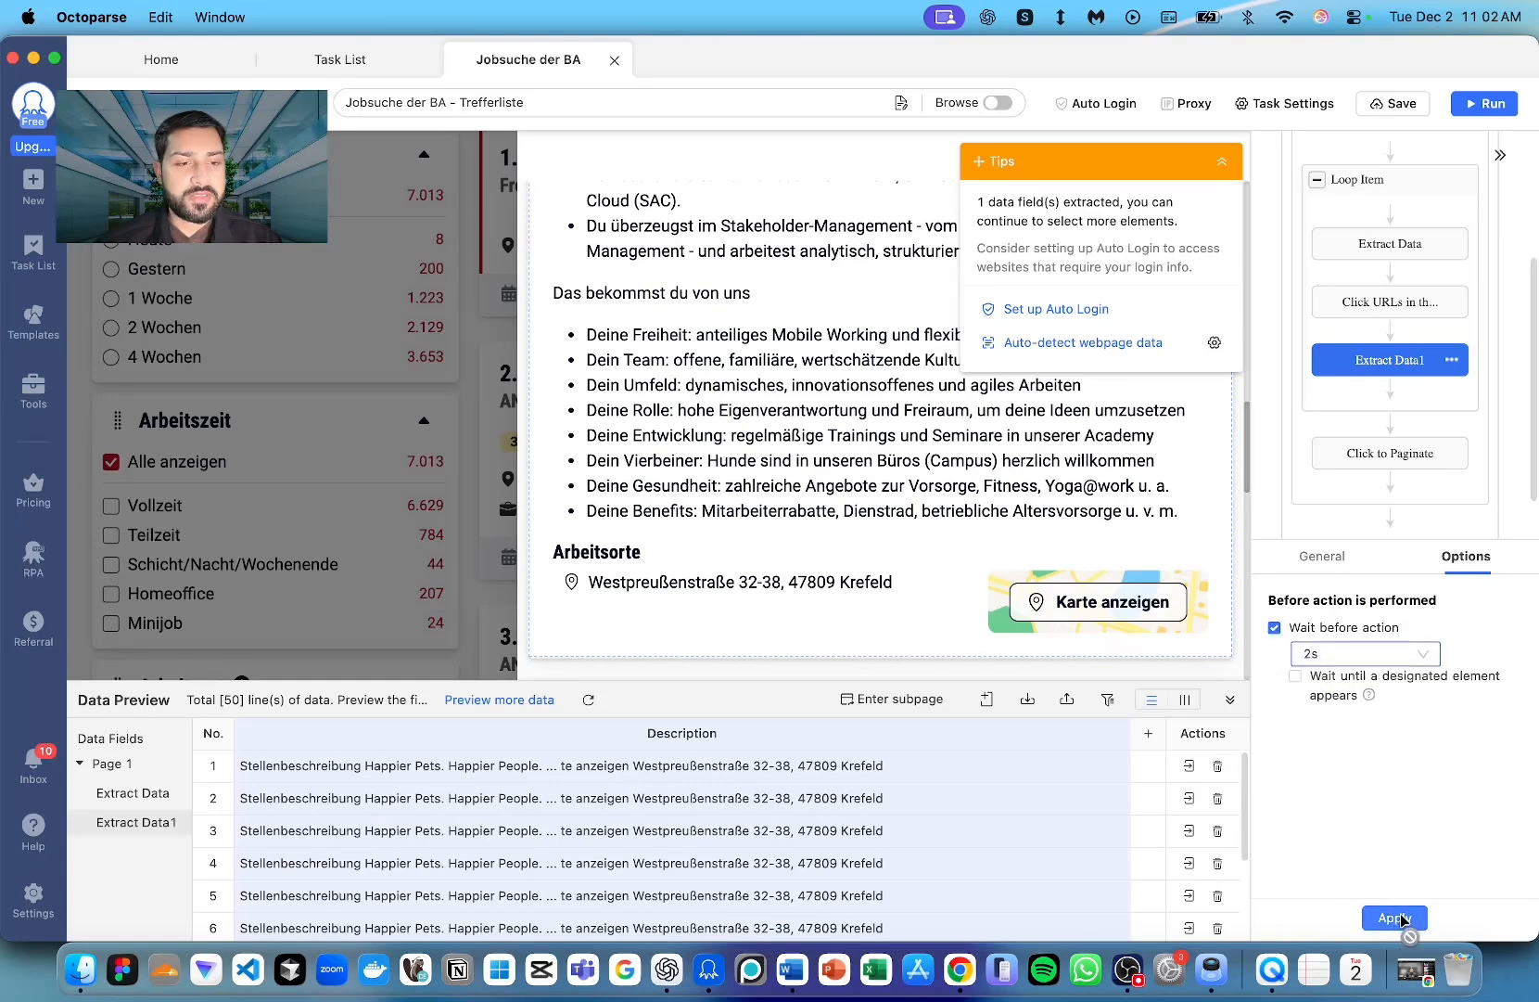
left_click(1397, 915)
left_click(1399, 100)
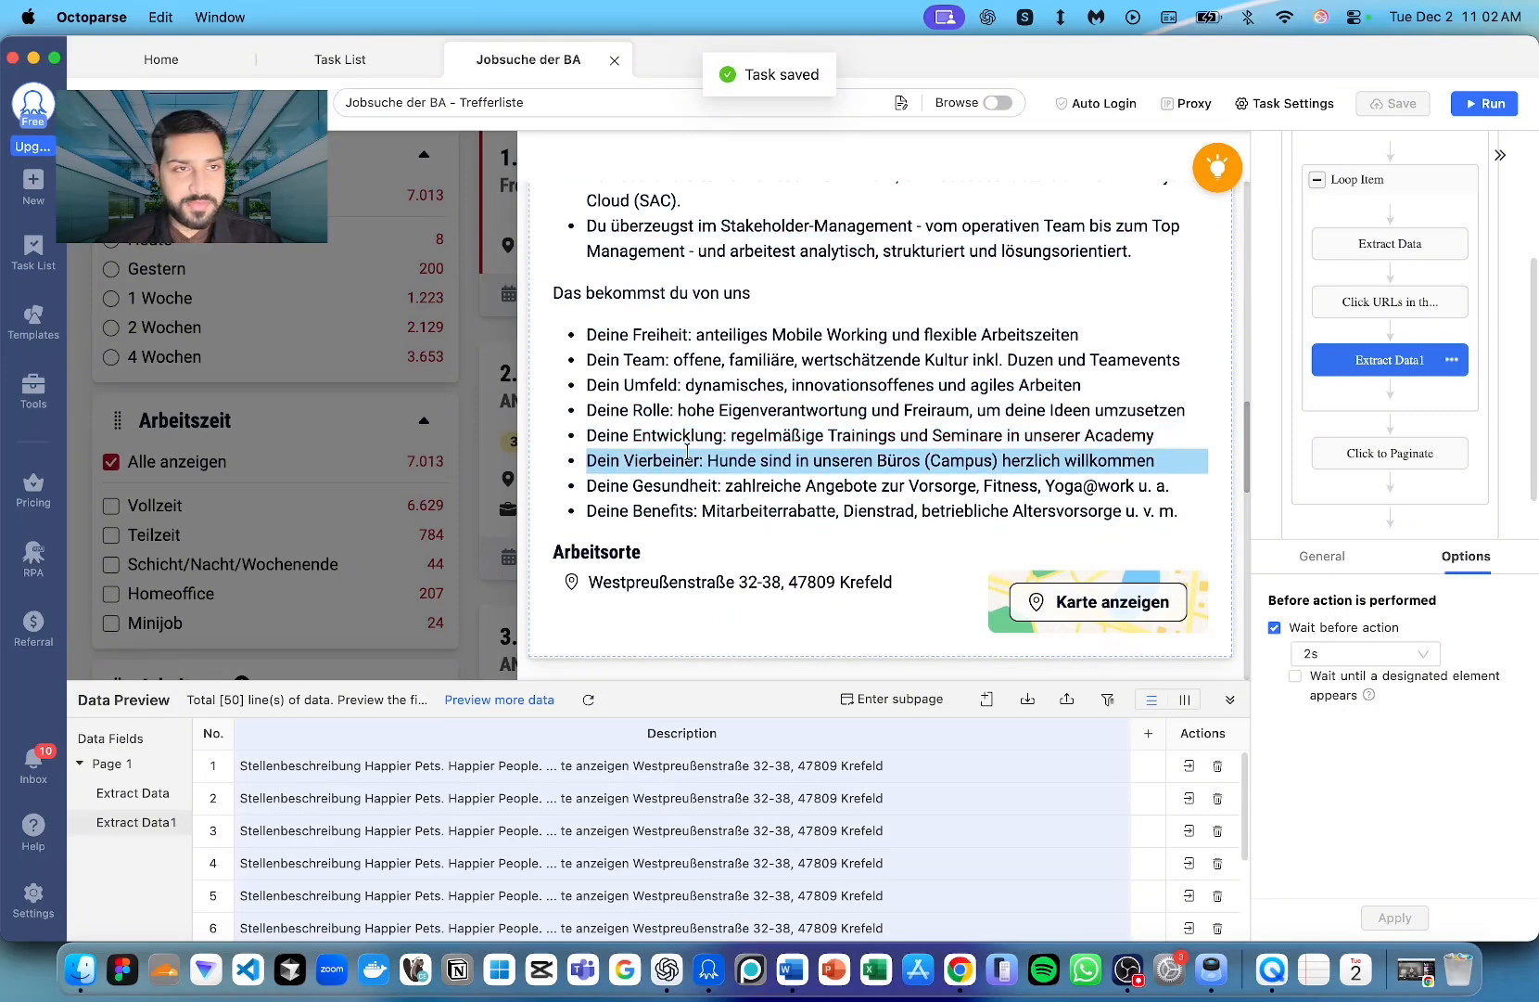
- Review the Pagination settings, set the Scroll Page loop to 50 repeats, and save the task
scroll(1391, 353, "up", 5)
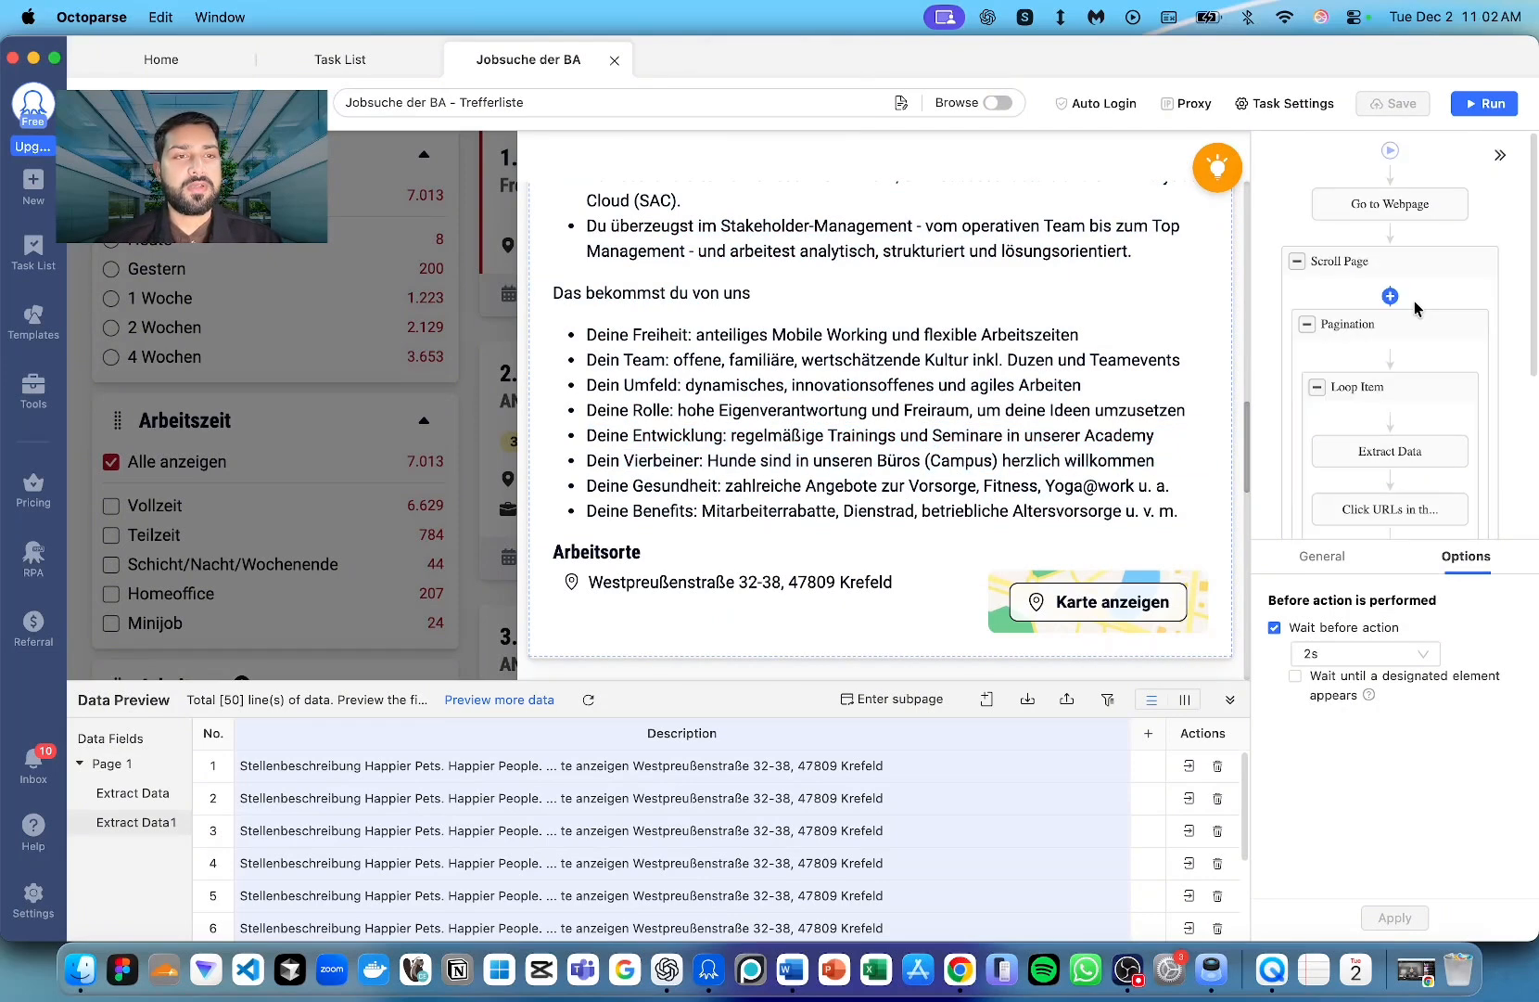
left_click(1402, 332)
scroll(1417, 821, "down", 3)
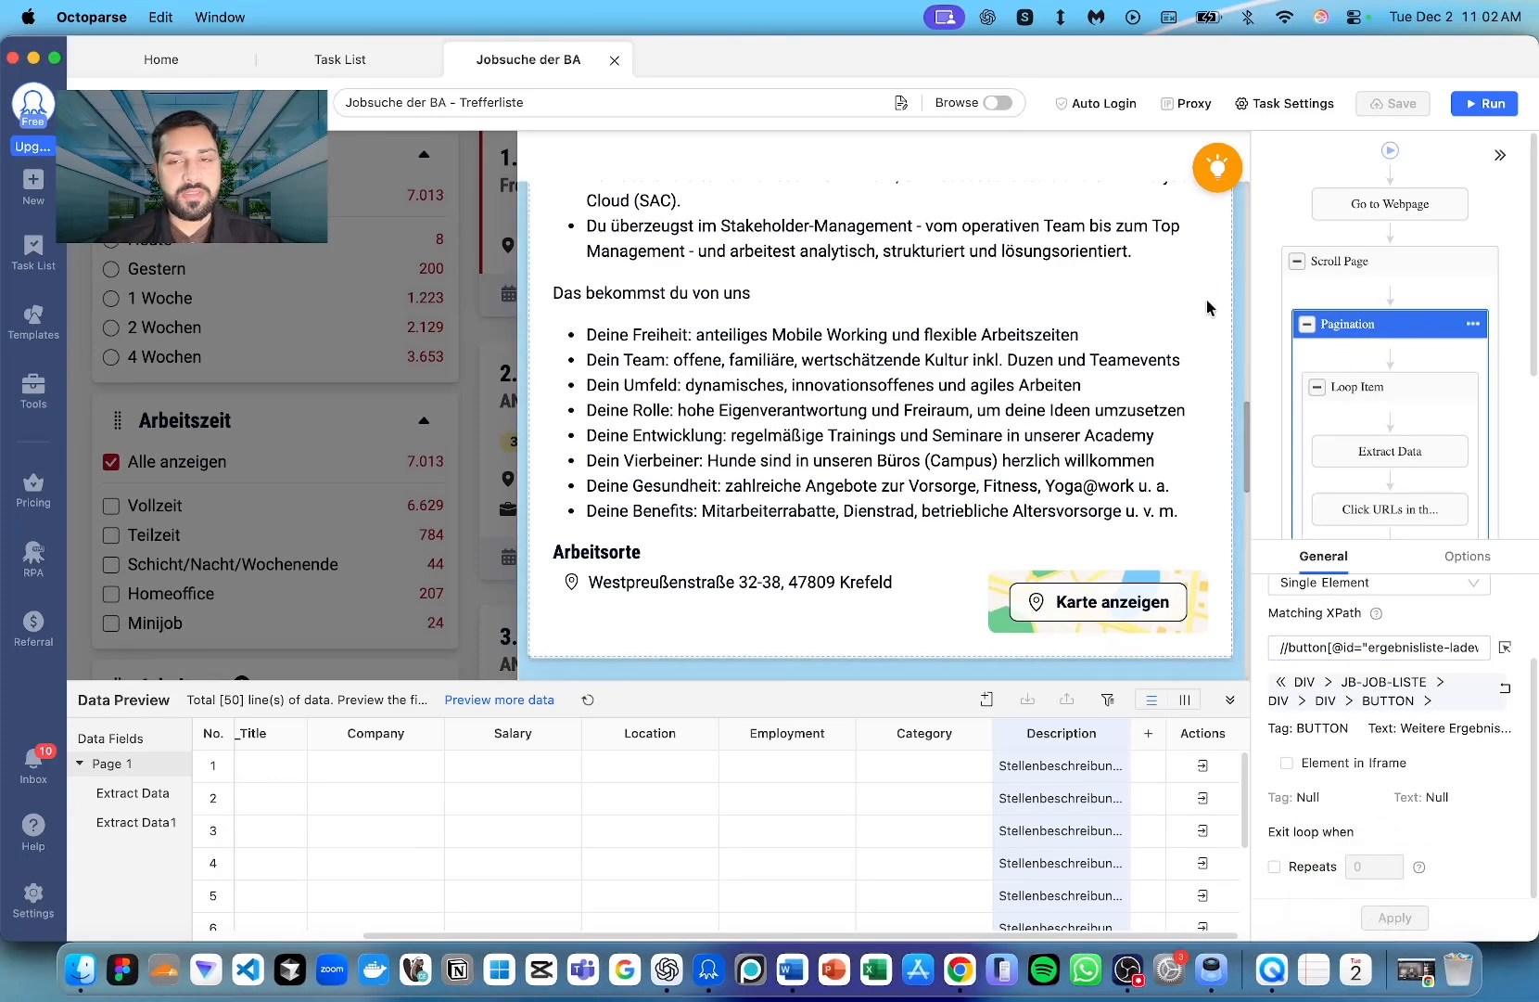
left_click(1391, 260)
scroll(1447, 752, "down", 3)
left_click(1372, 666)
double_click(1371, 666)
type("50")
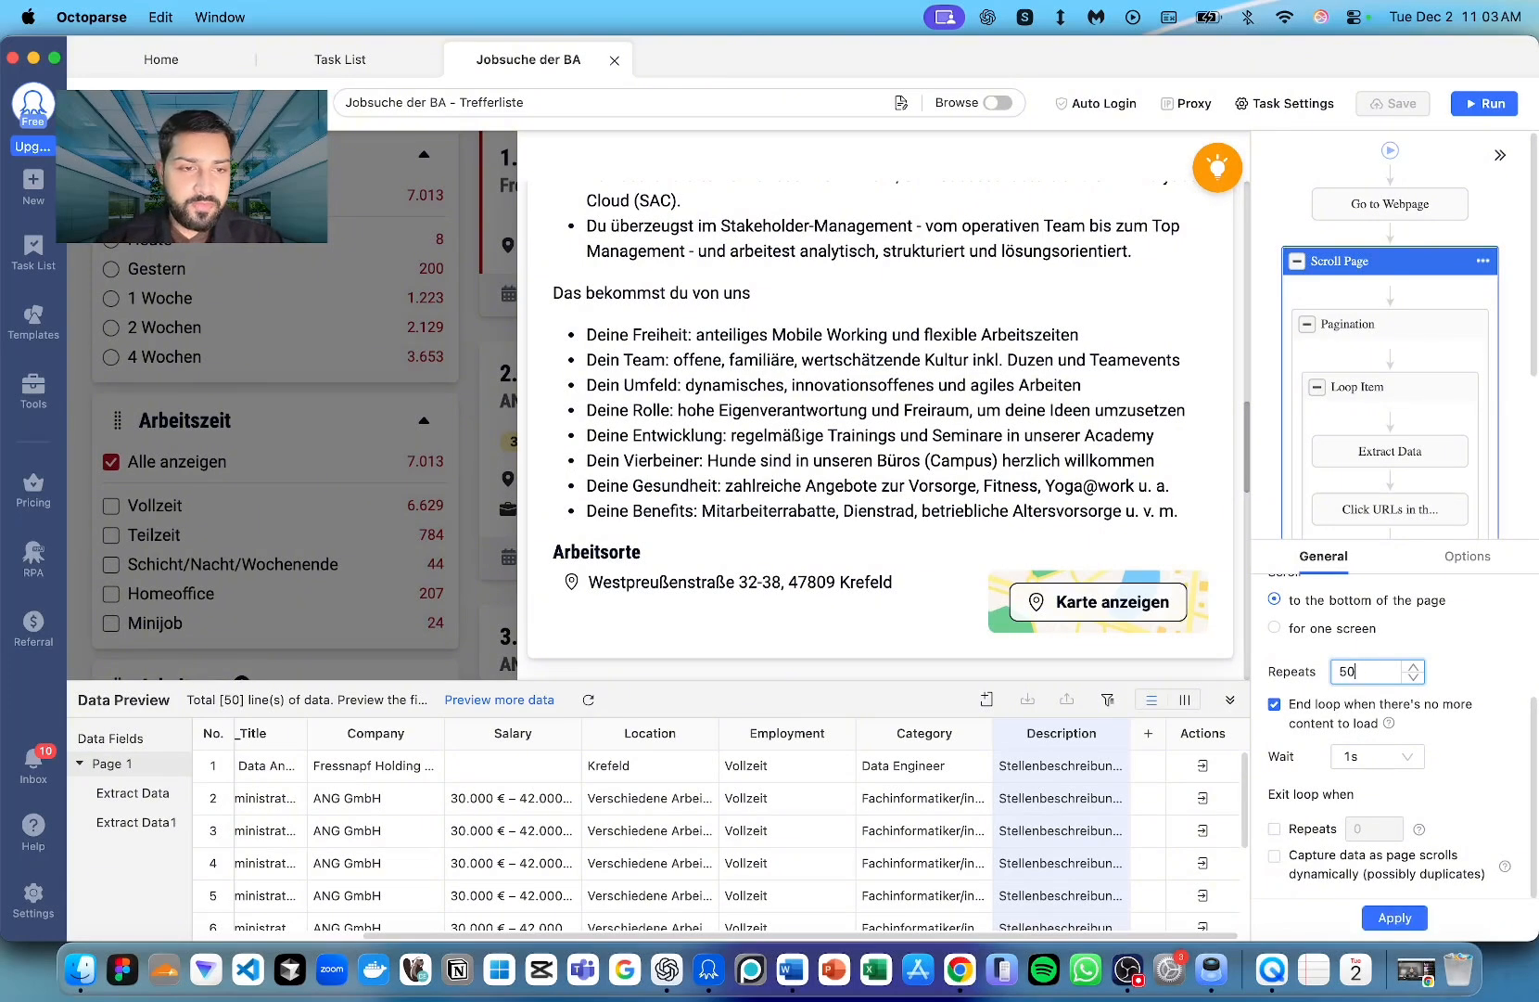
left_click(1396, 917)
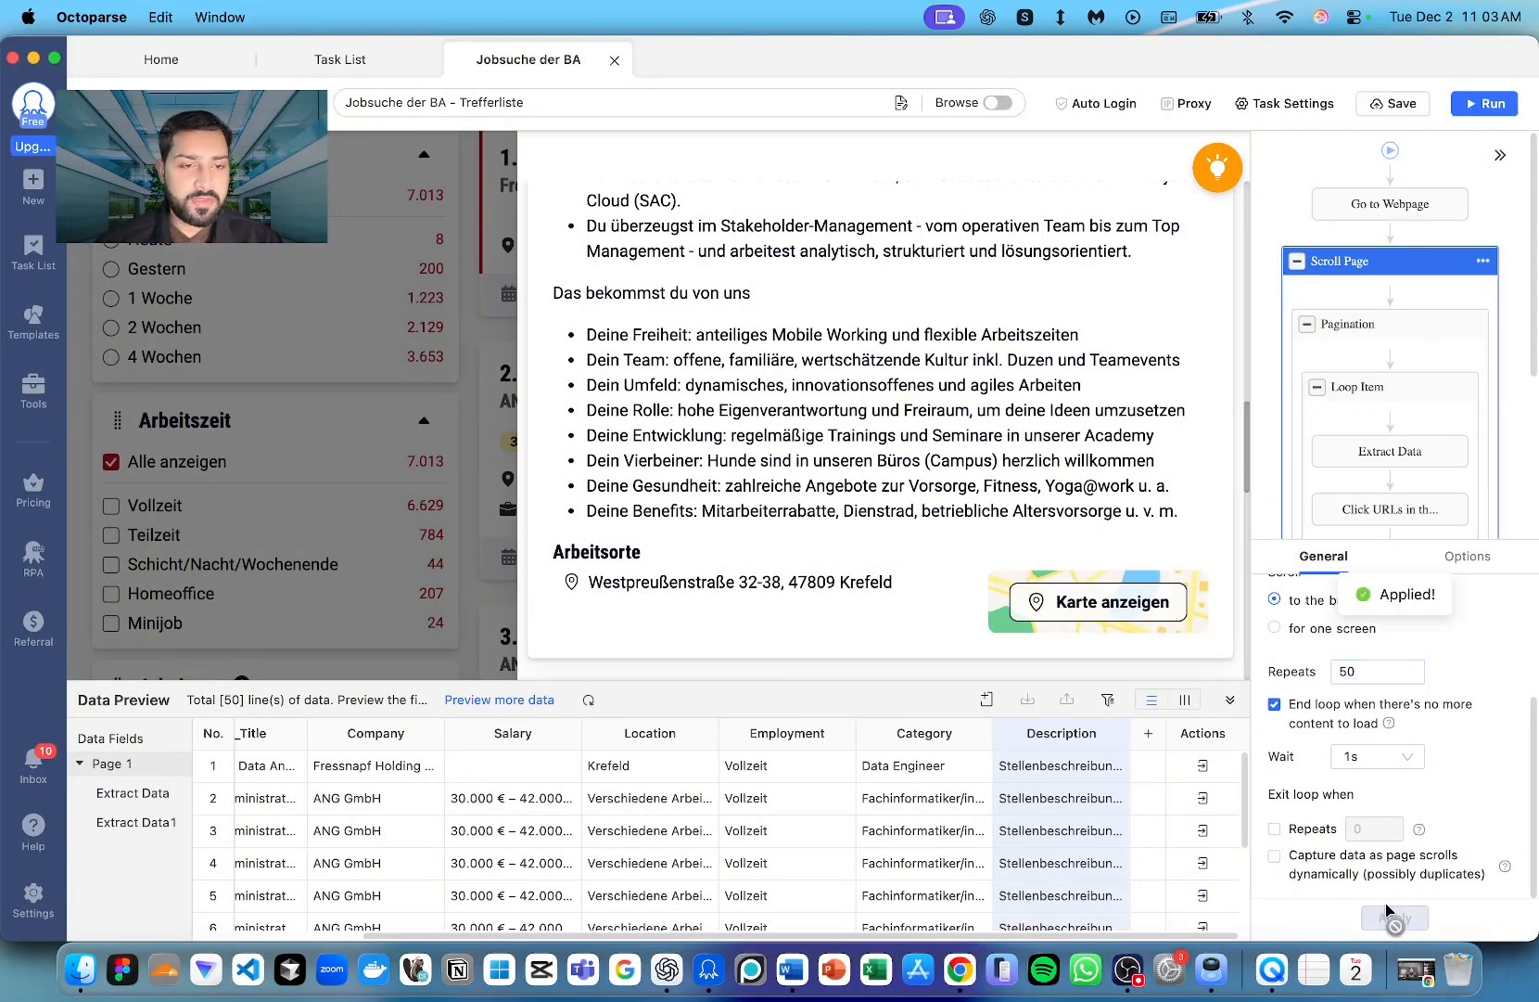
left_click(1398, 102)
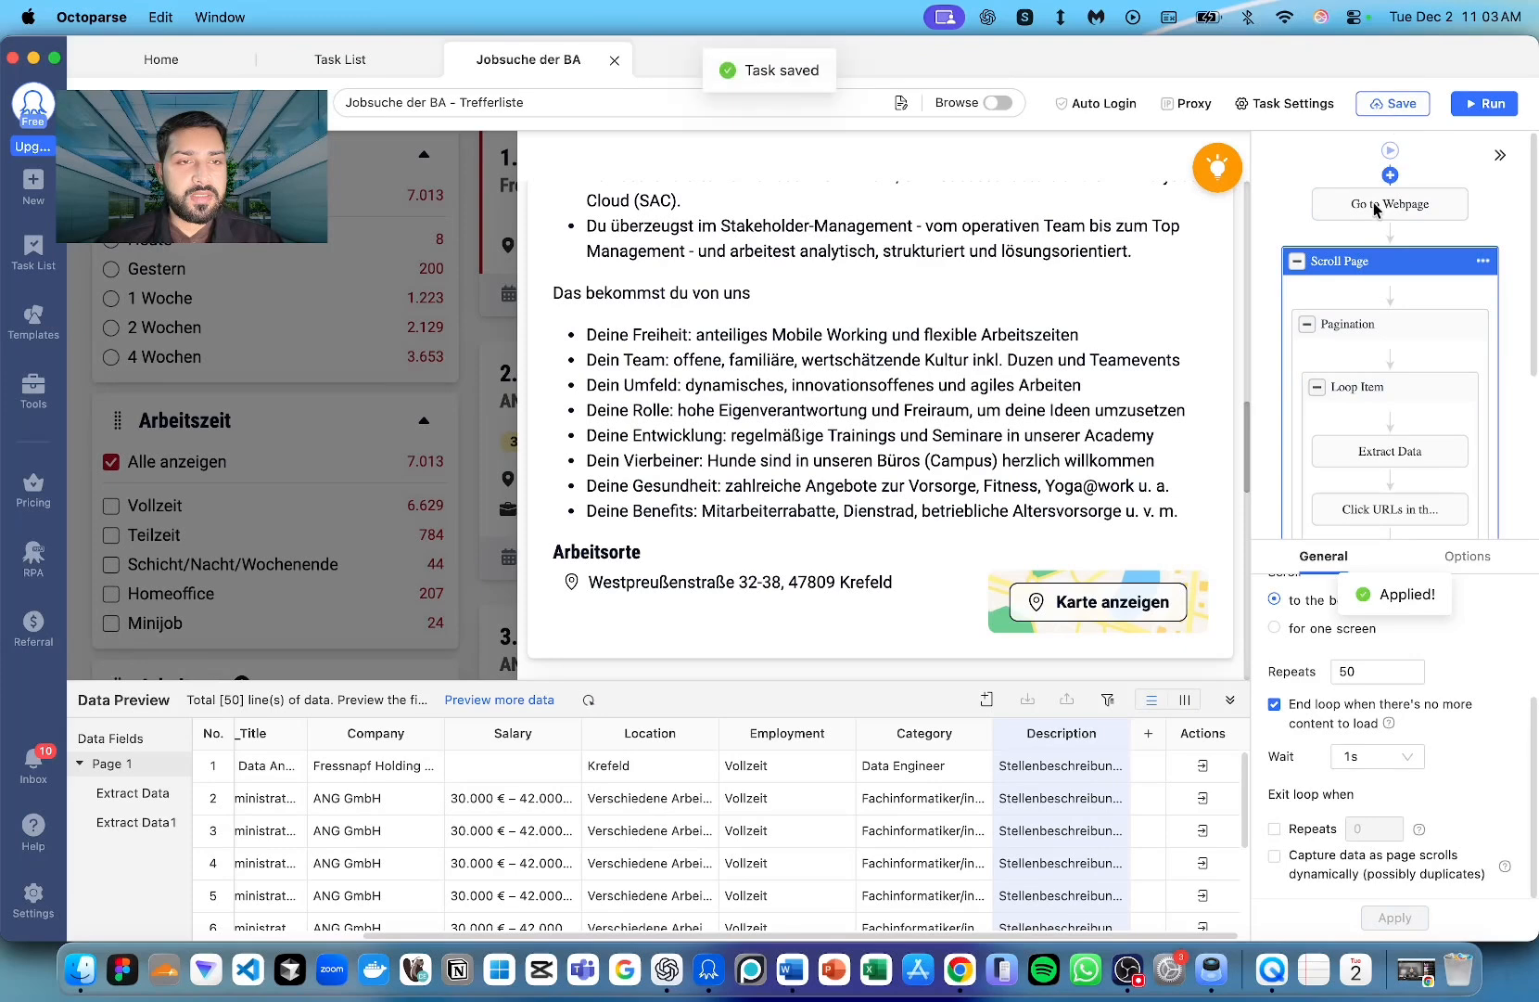
- Review the Loop Item wait option, load the detail page of loop item 5 and examine its job description
left_click(1391, 387)
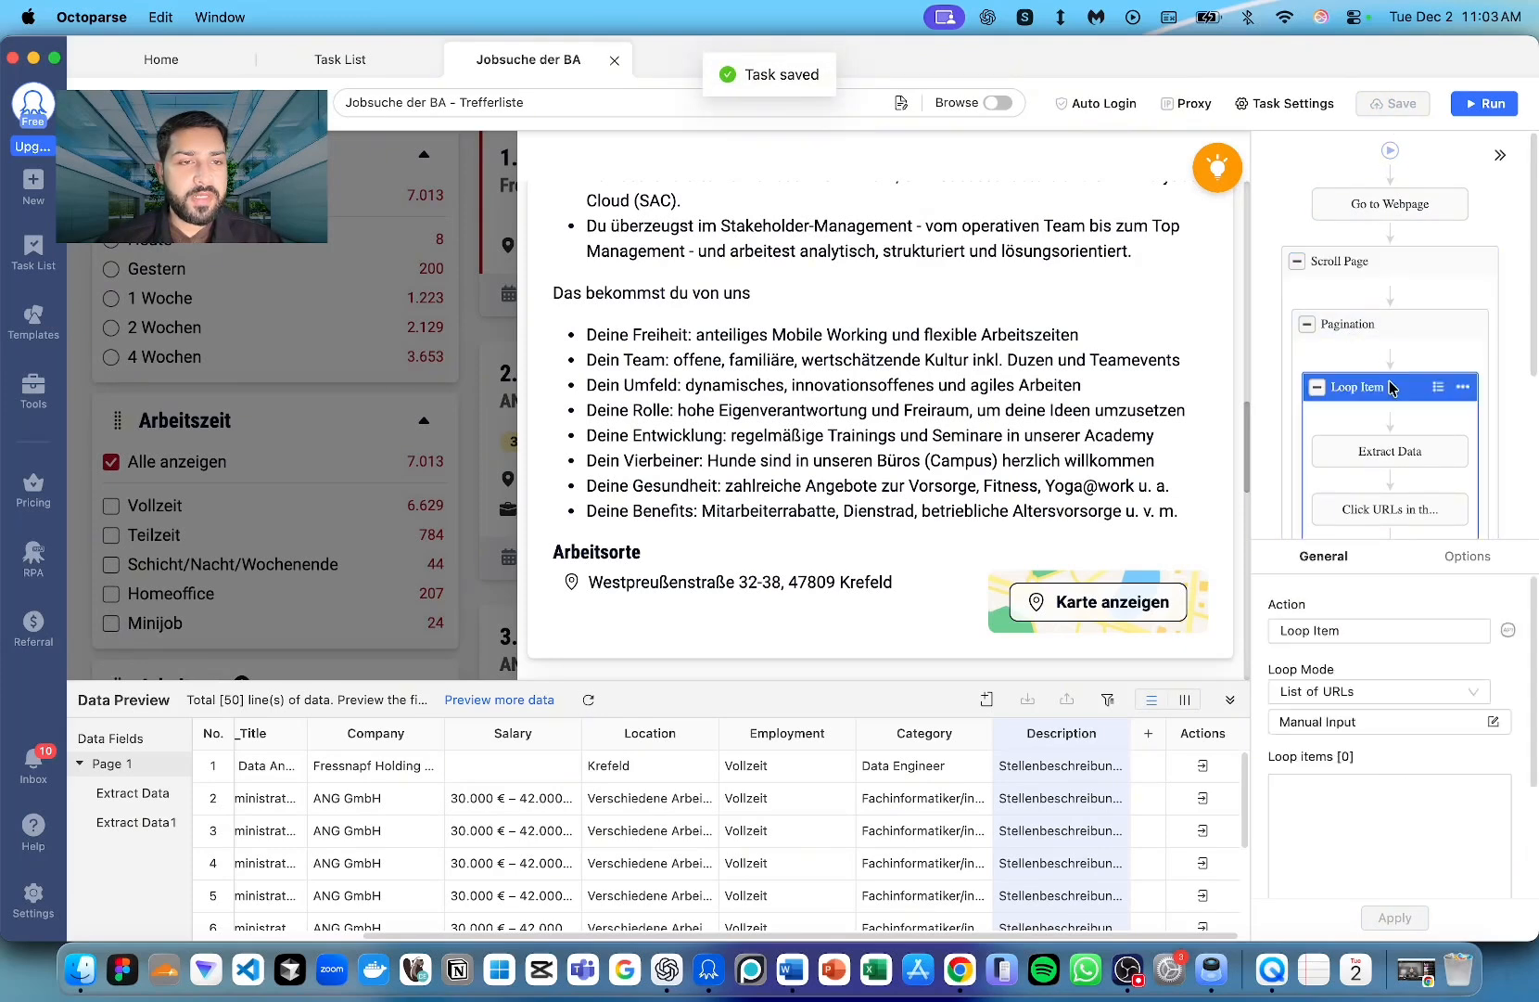
left_click(1473, 560)
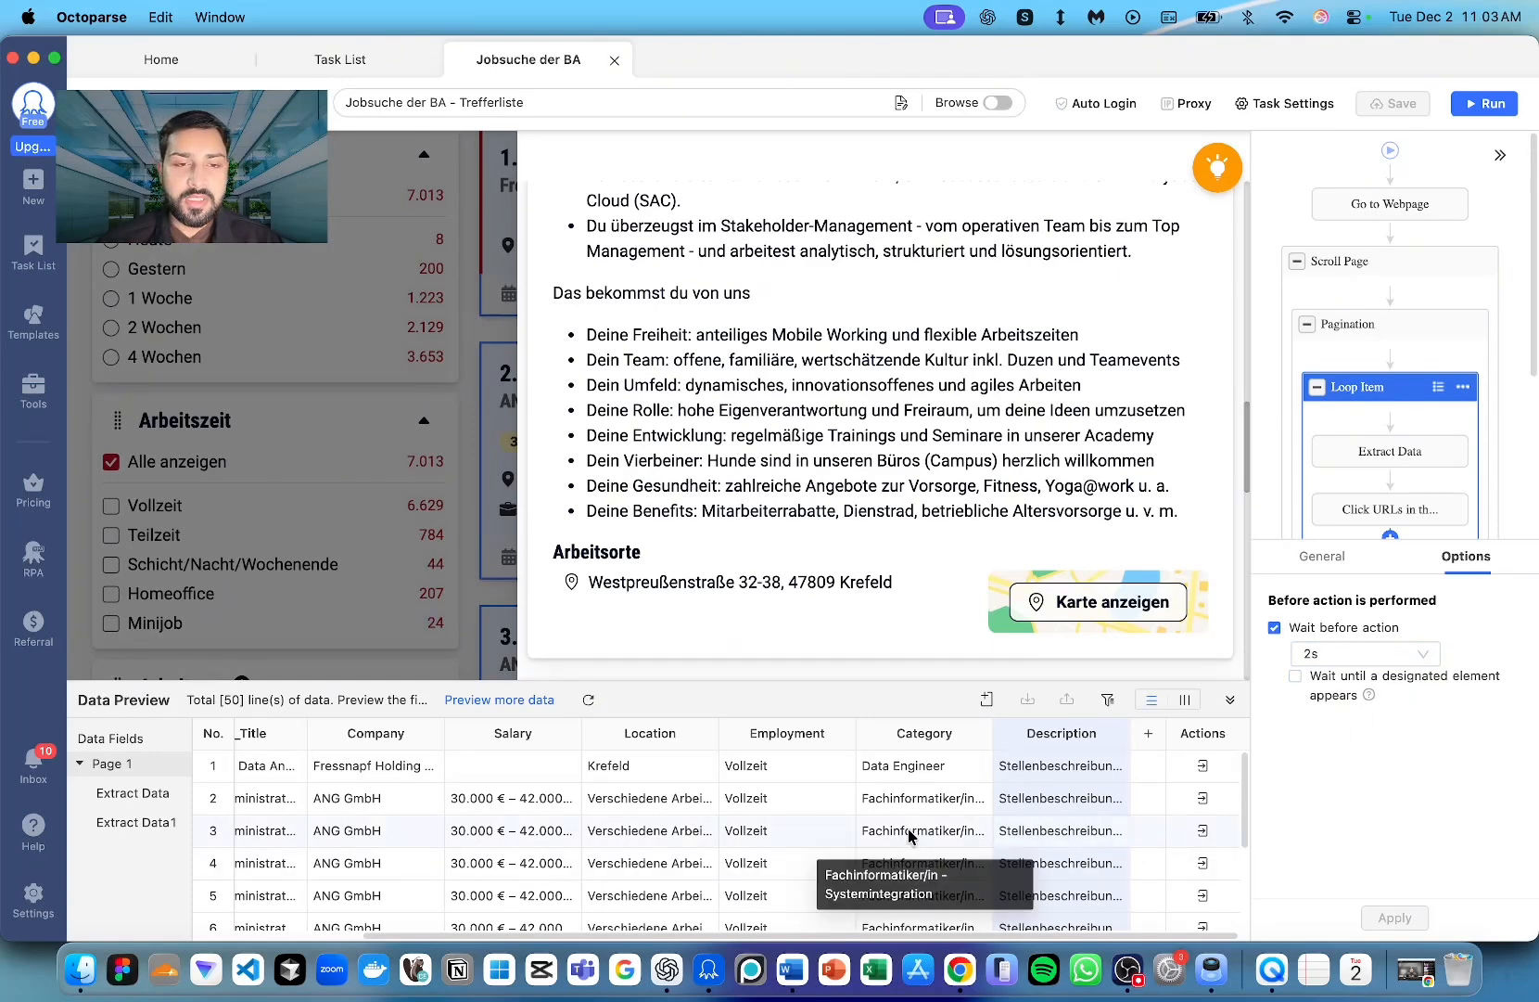
left_click(1325, 559)
scroll(1373, 724, "down", 3)
left_click(1371, 691)
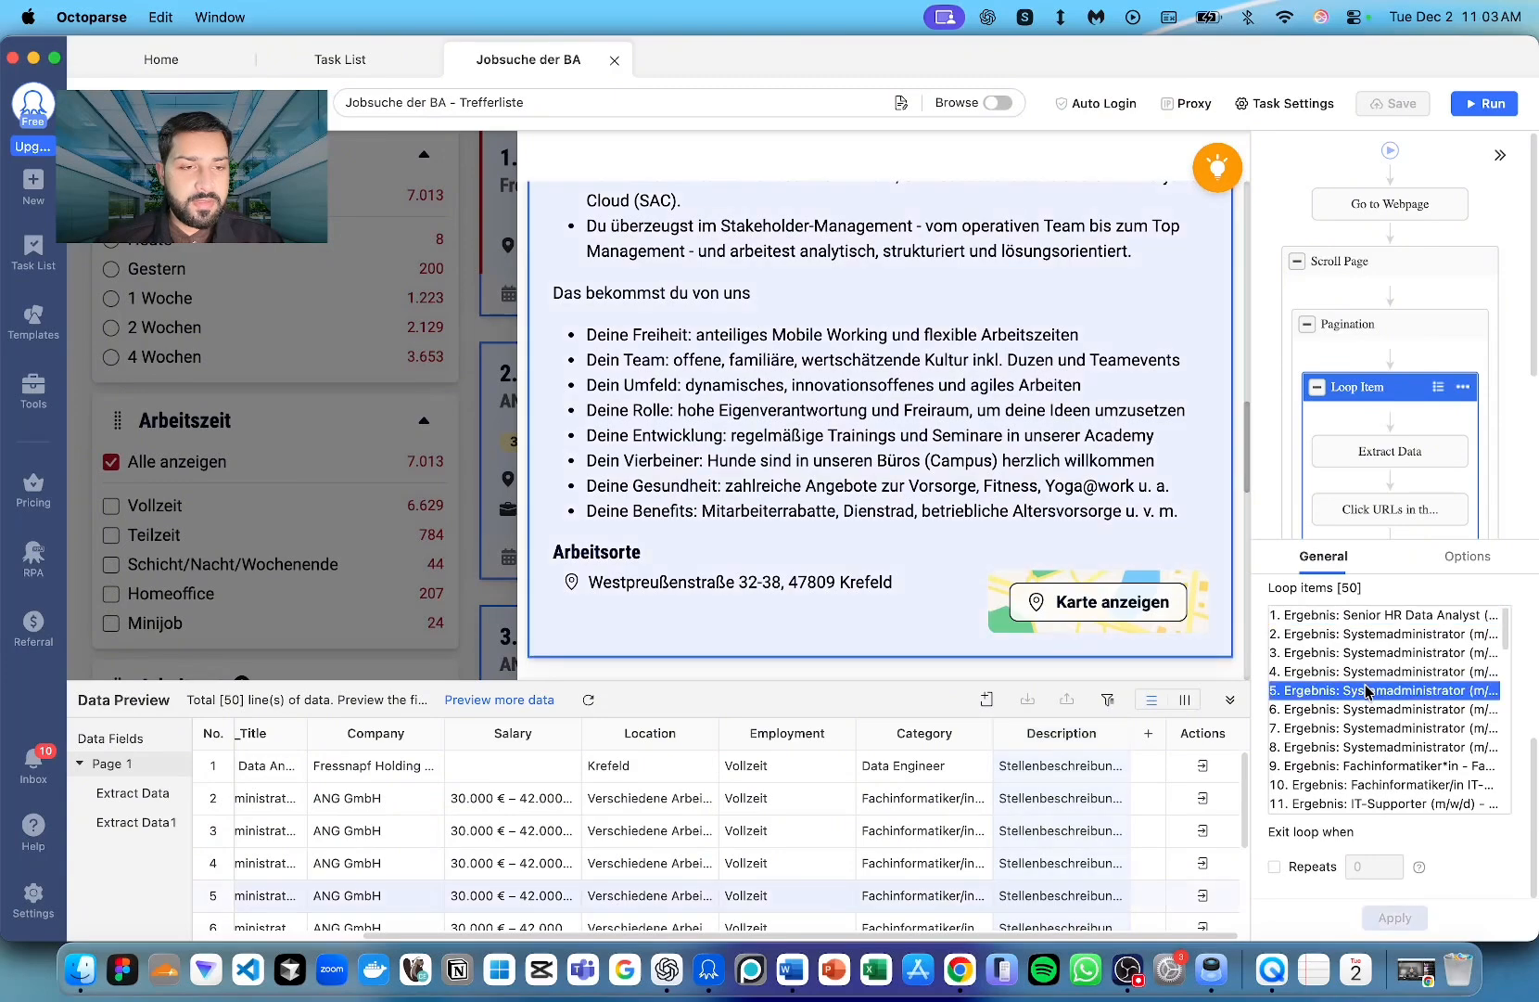
left_click(1387, 509)
scroll(1024, 412, "down", 10)
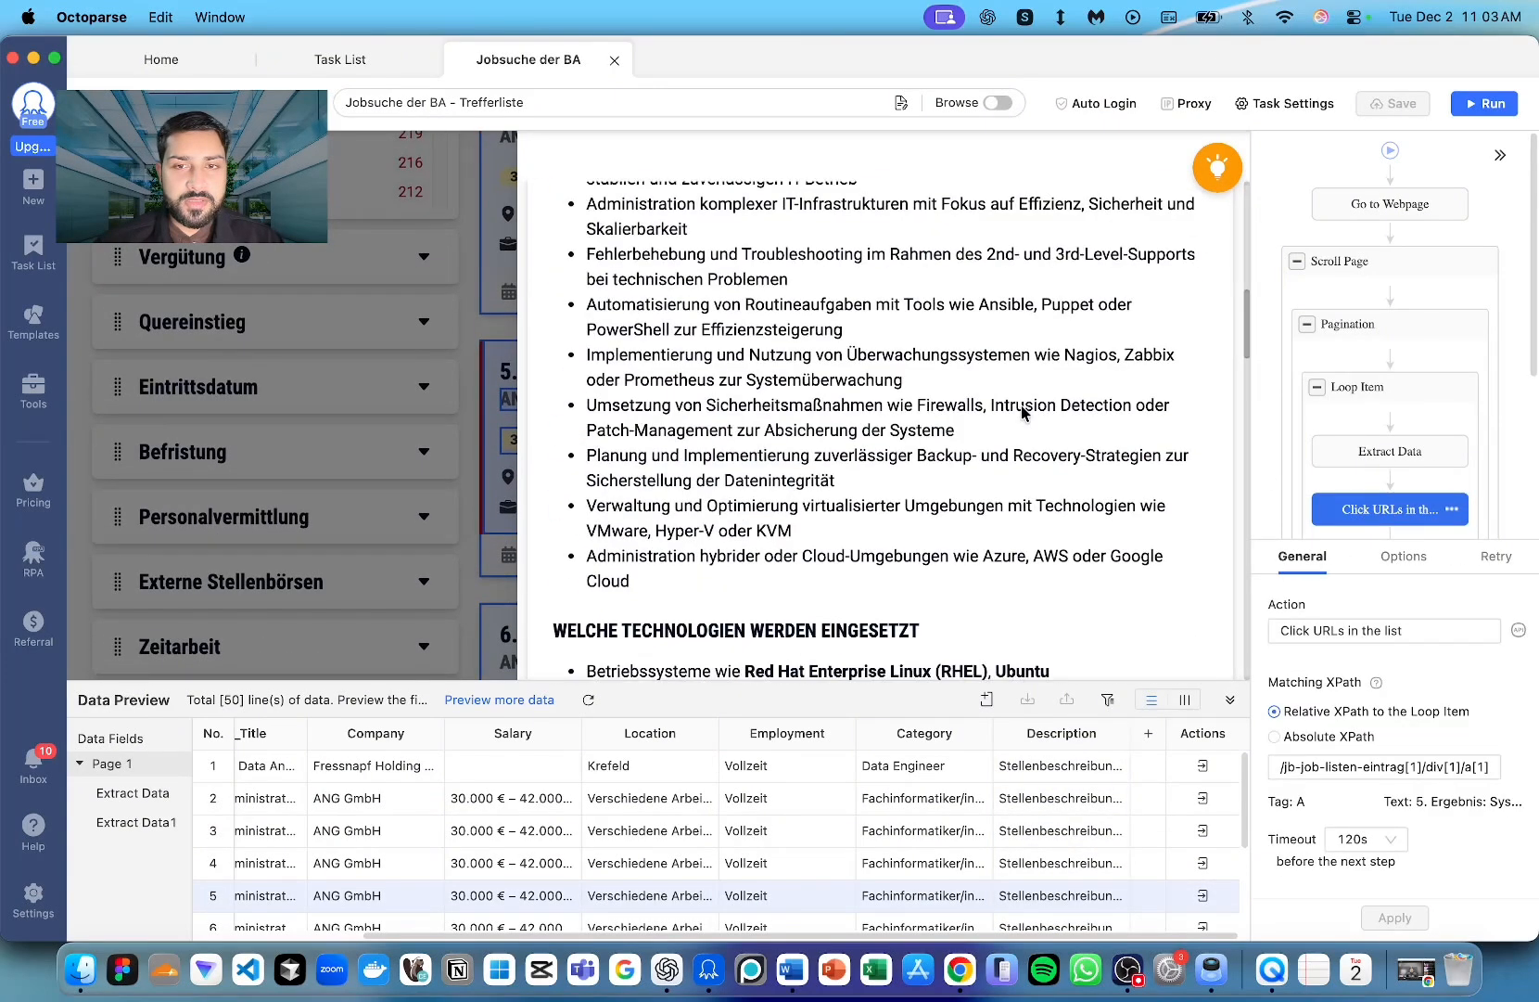
- Load the detail page of loop item 47 to check its job description section
left_click(1382, 408)
scroll(1392, 705, "down", 5)
left_click(1391, 747)
left_click(1387, 508)
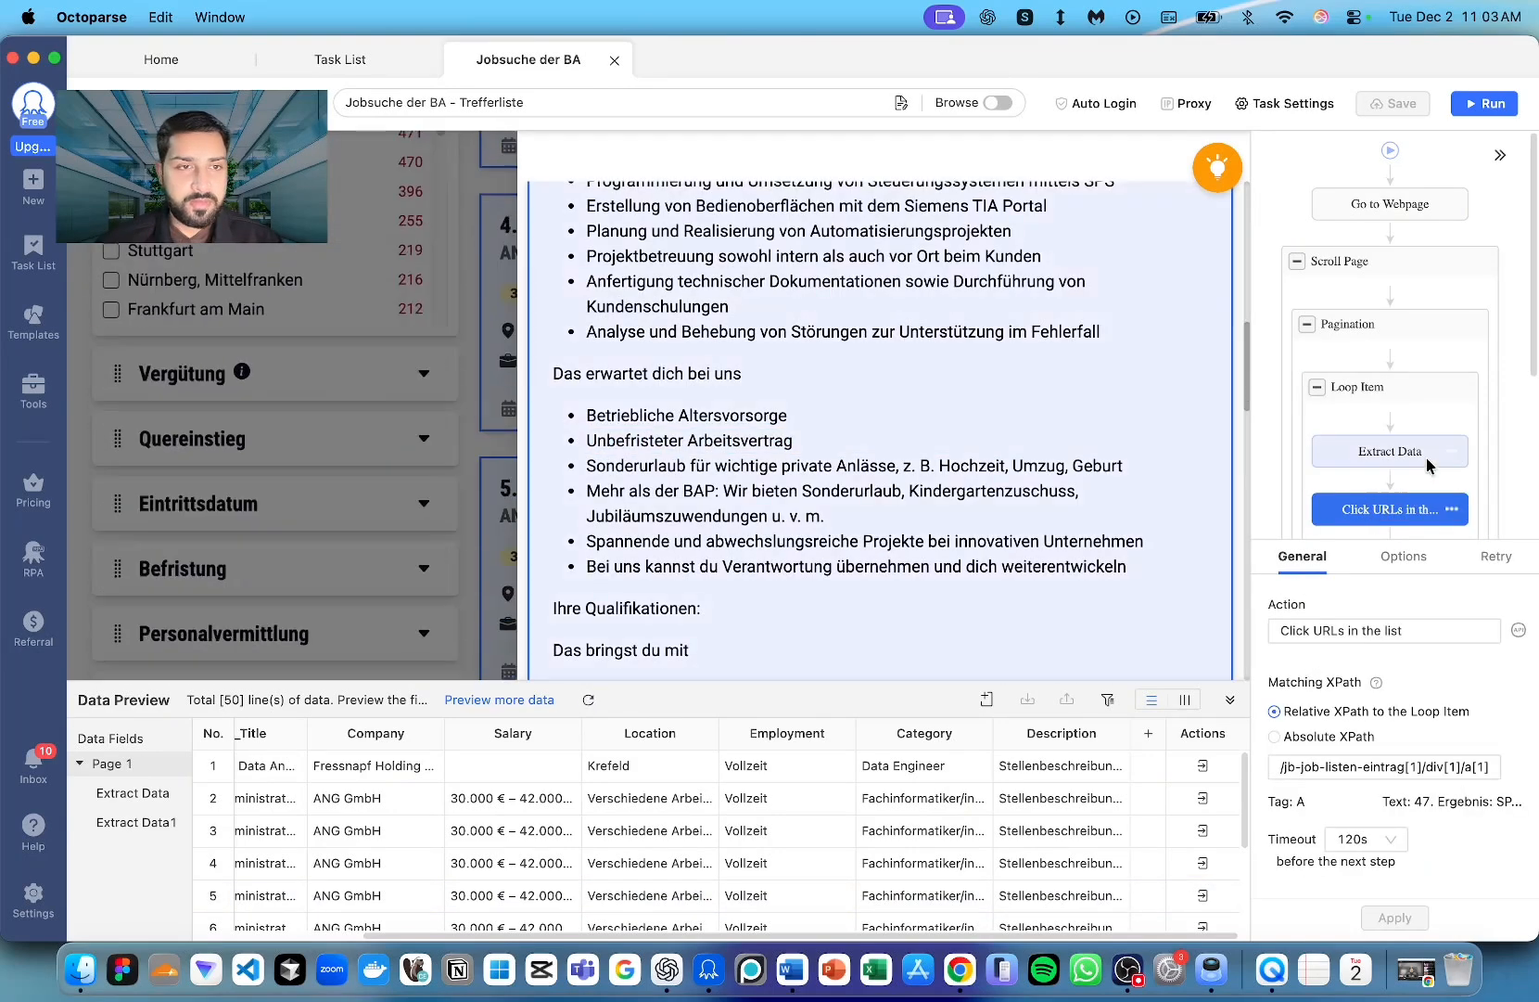
- Select loop item 27, the GIS-Fachkraft listing, and load its detail page through the Click URLs action
left_click(1391, 394)
scroll(1409, 658, "down", 8)
left_click(1351, 647)
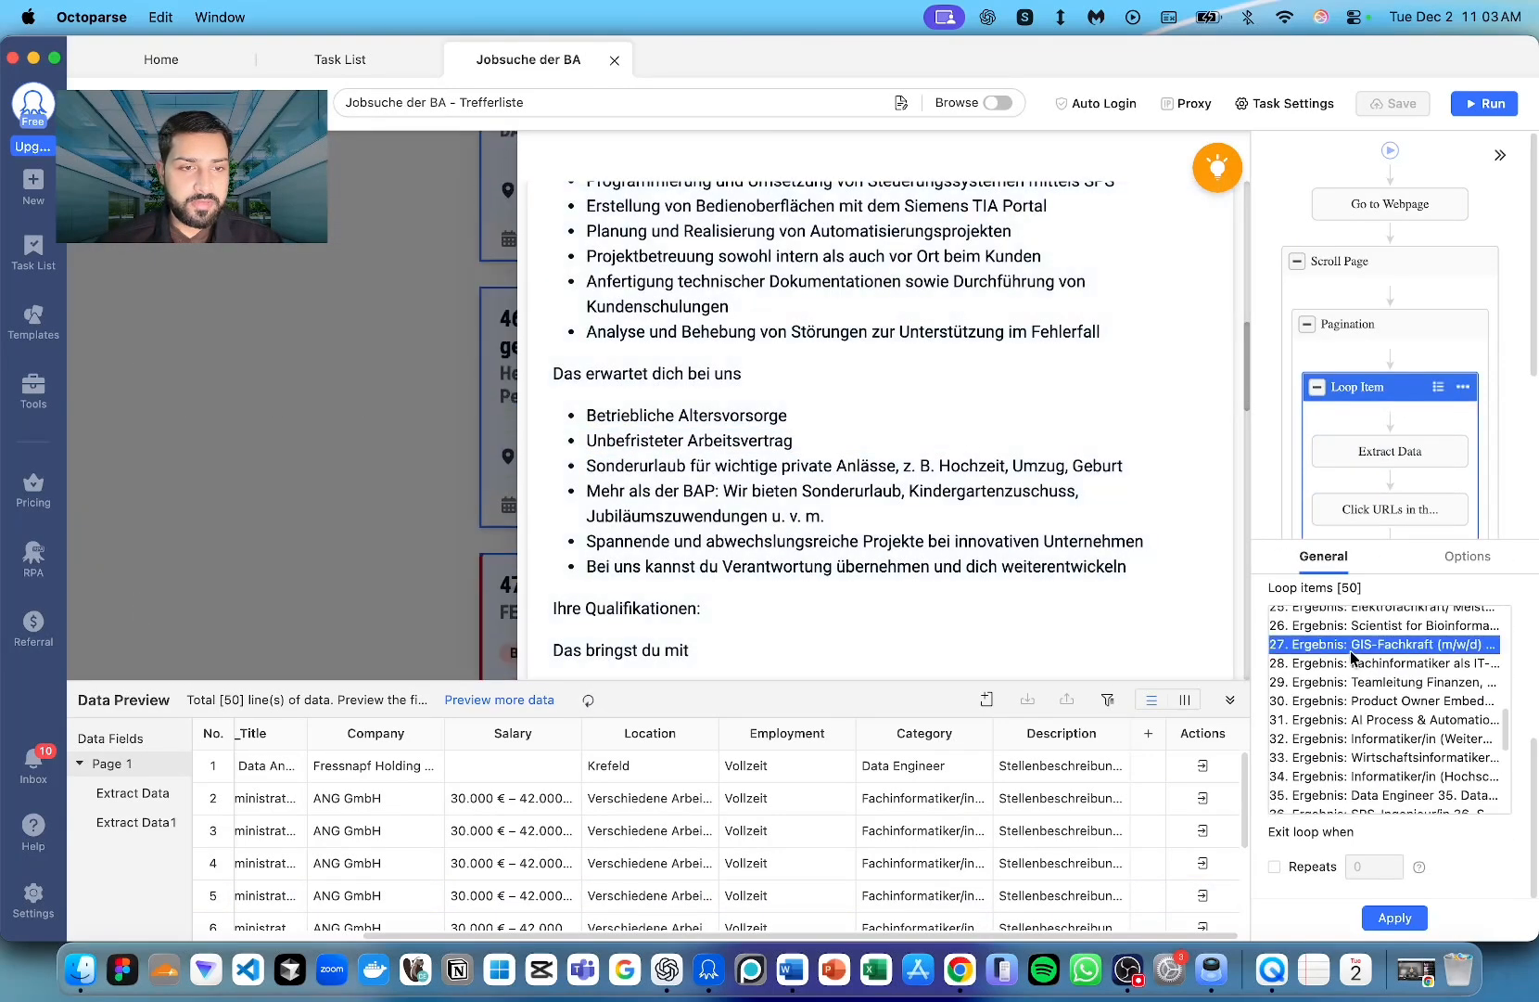
left_click(1388, 508)
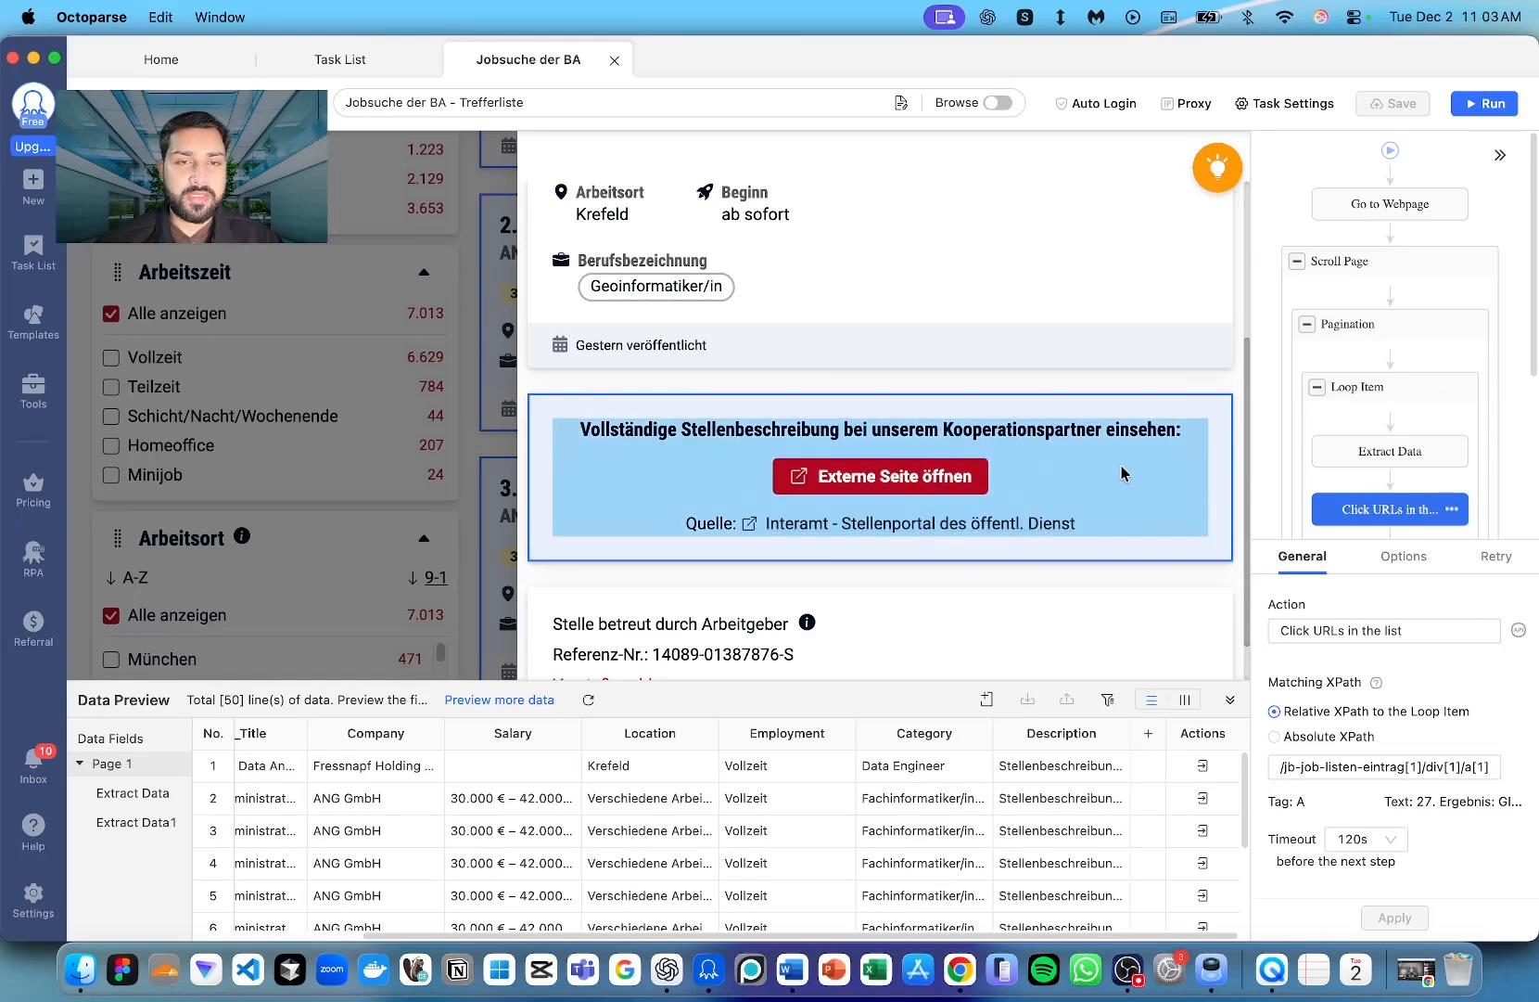
- Add the link of the "Externe Seite öffnen" button as a data field in Extract Data1
scroll(1432, 388, "down", 3)
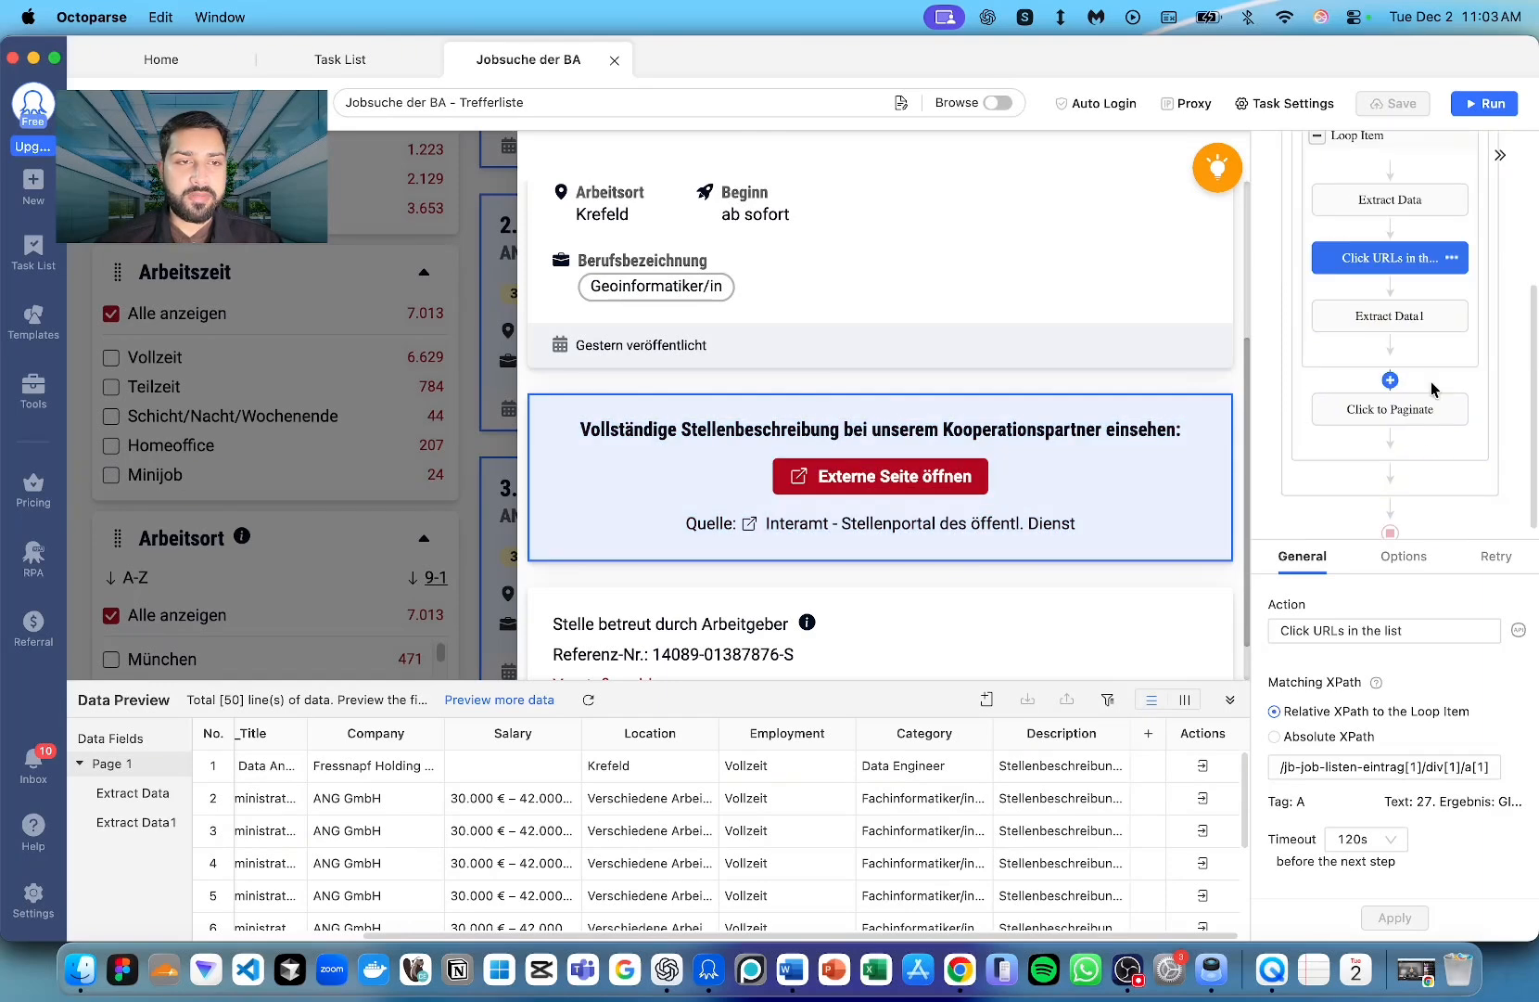
left_click(1396, 320)
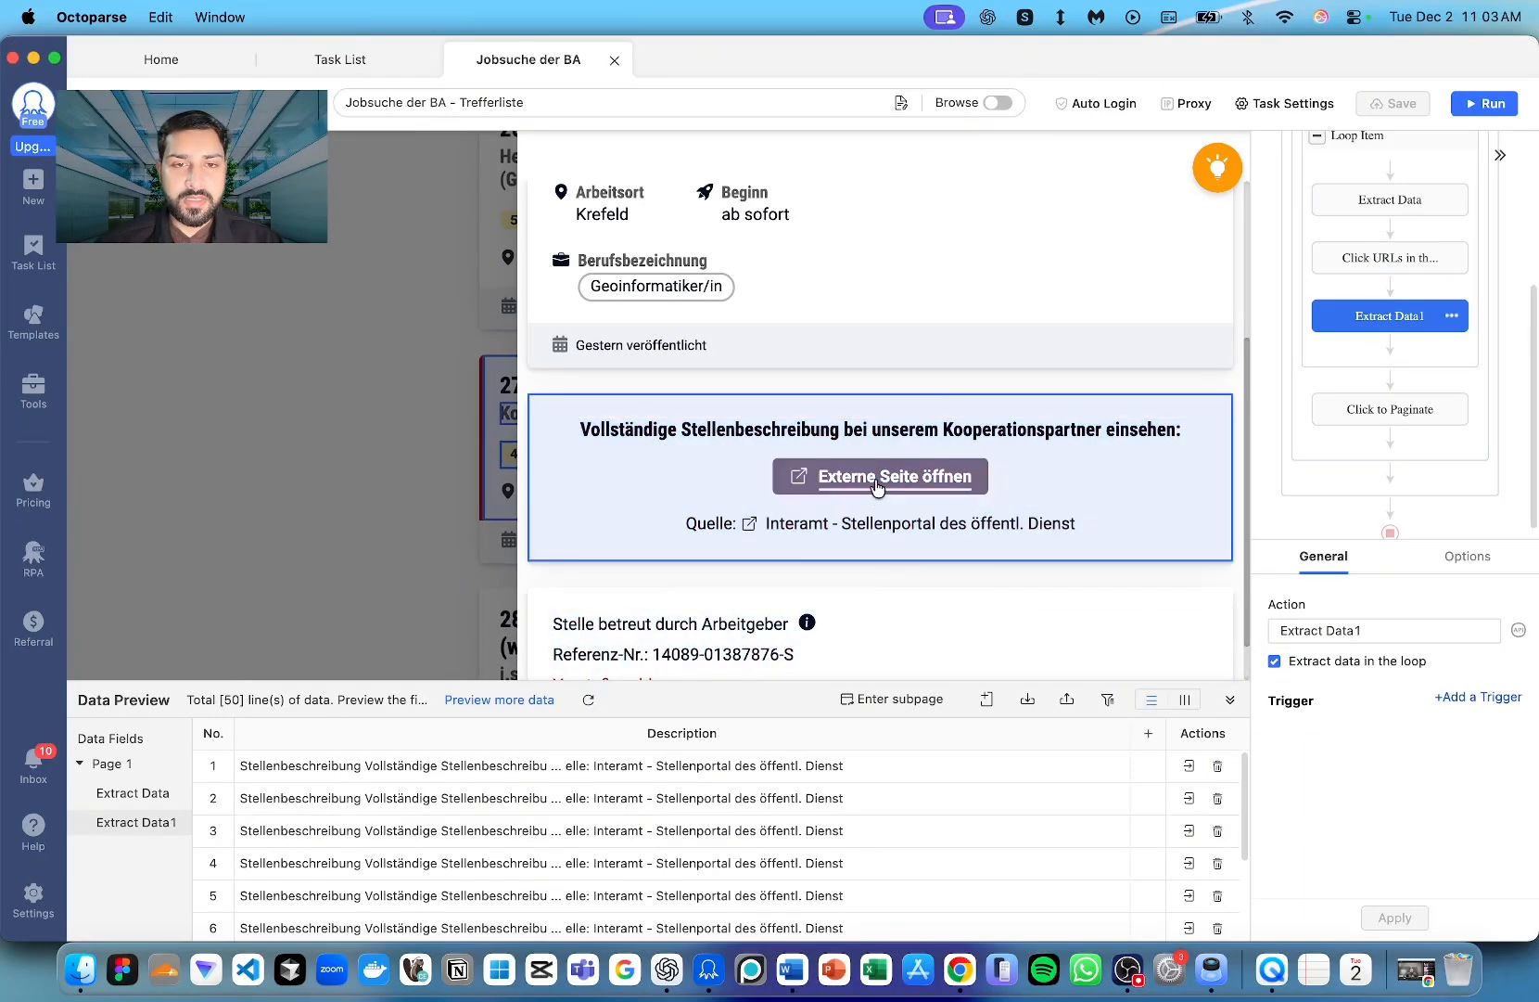
left_click(878, 483)
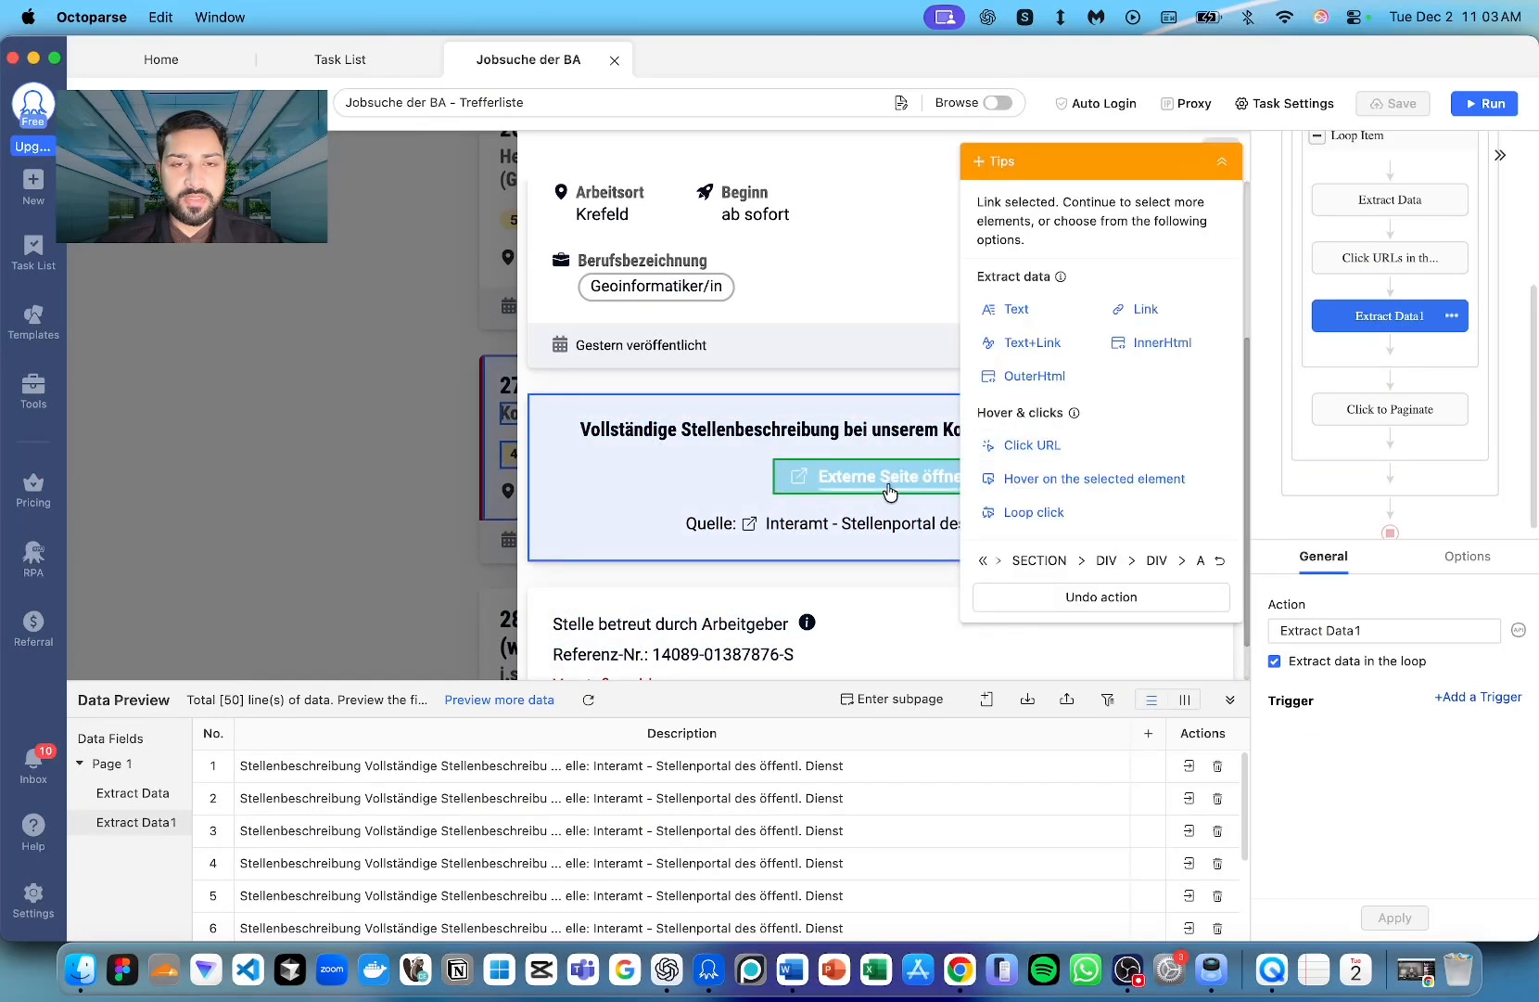
left_click(1149, 313)
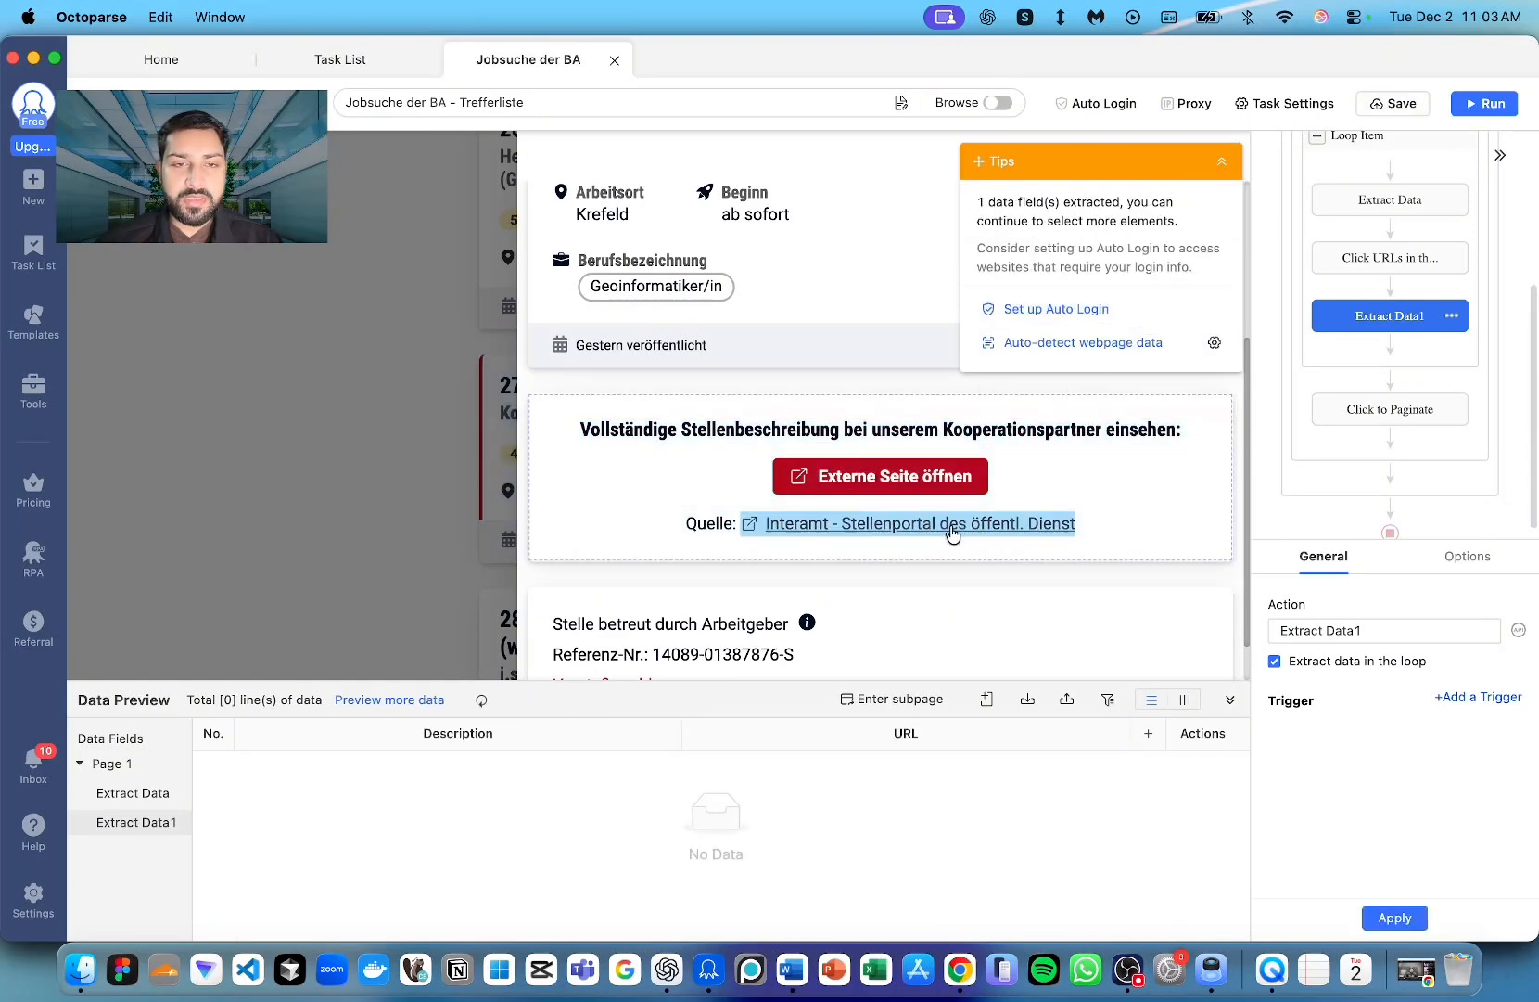
- Extract the link of the Interamt source portal as another Extract Data1 field, apply the change and save the task
left_click(969, 529)
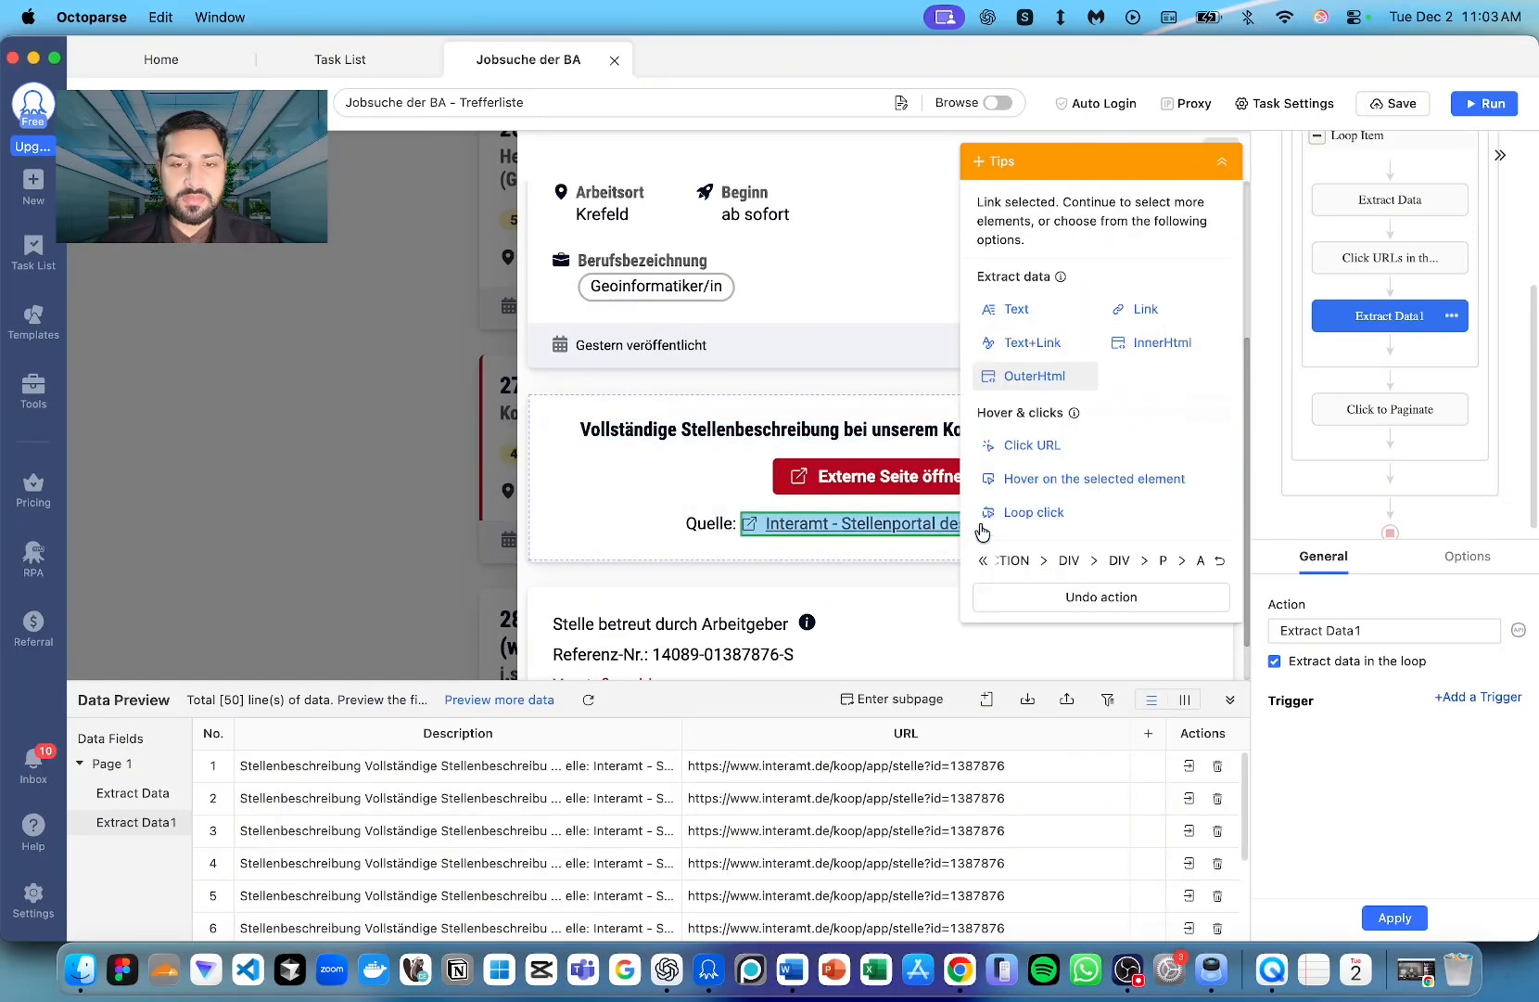
left_click(1140, 309)
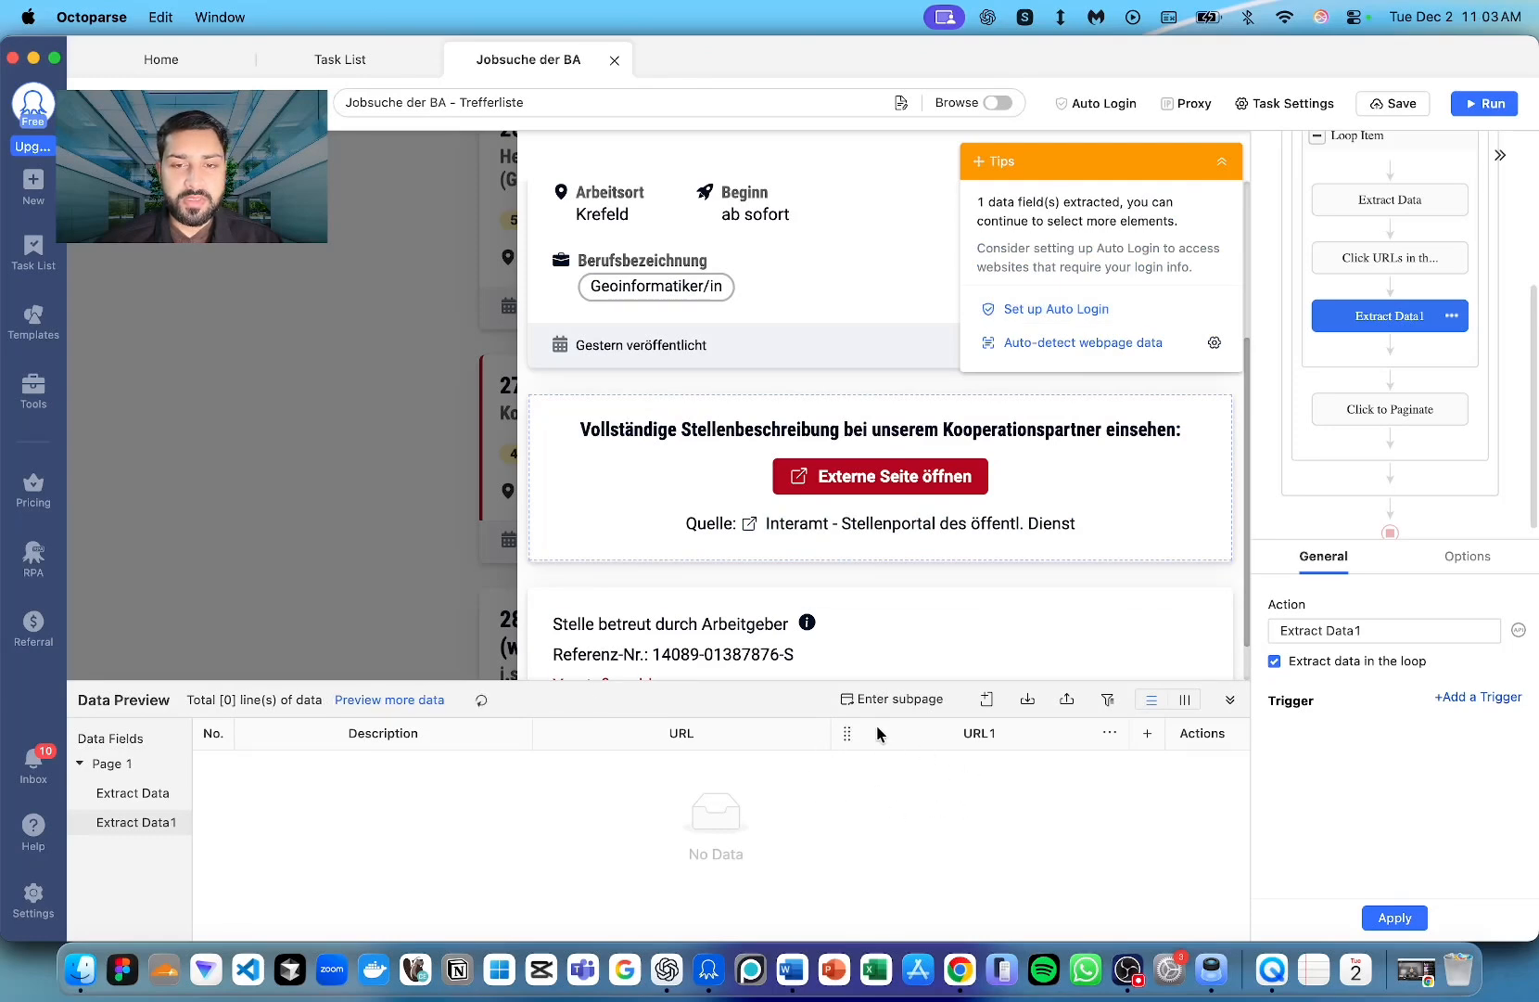
left_click(1395, 918)
left_click(1402, 104)
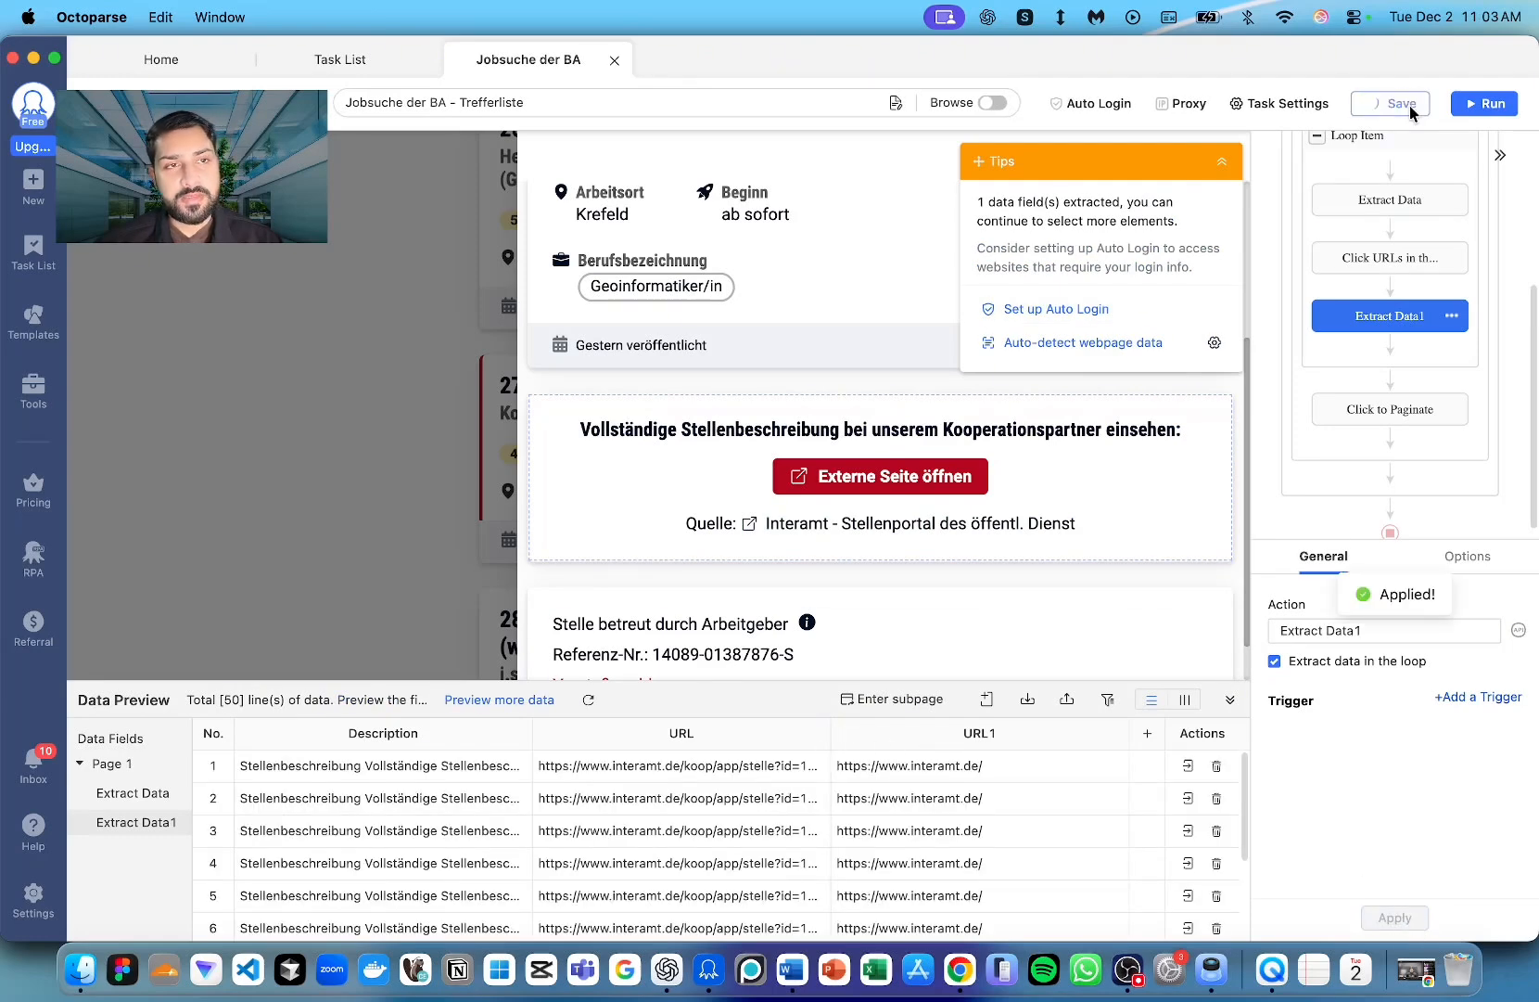
- Run the task locally and stop the run once some job listings have been collected
left_click(1489, 104)
left_click(595, 649)
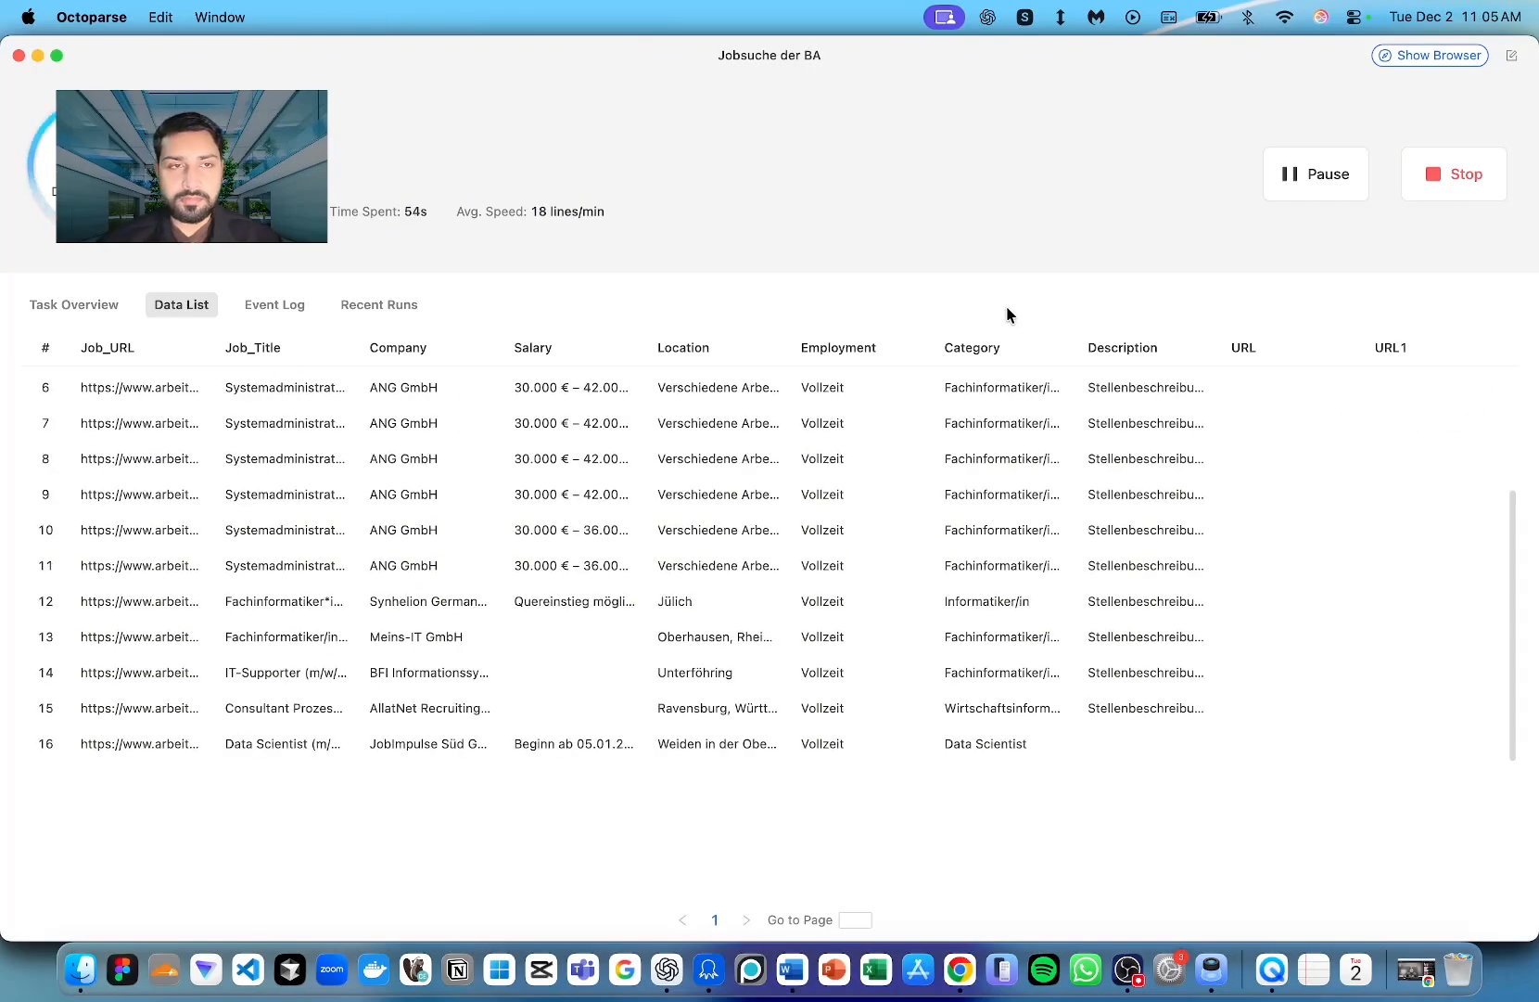
left_click(1439, 201)
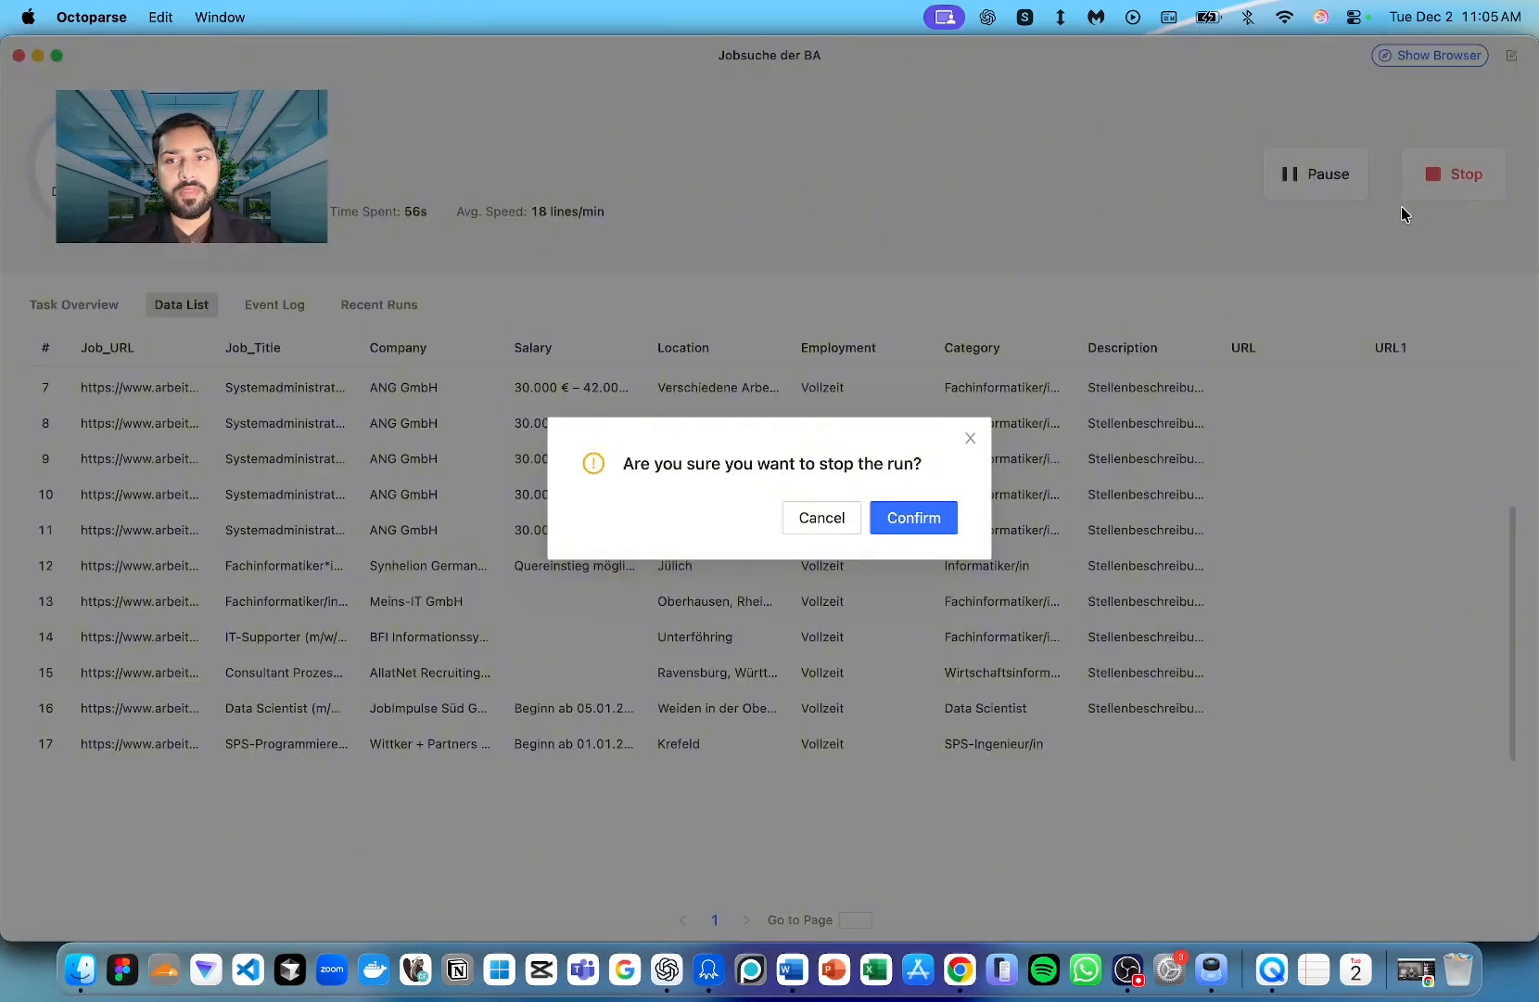
left_click(915, 520)
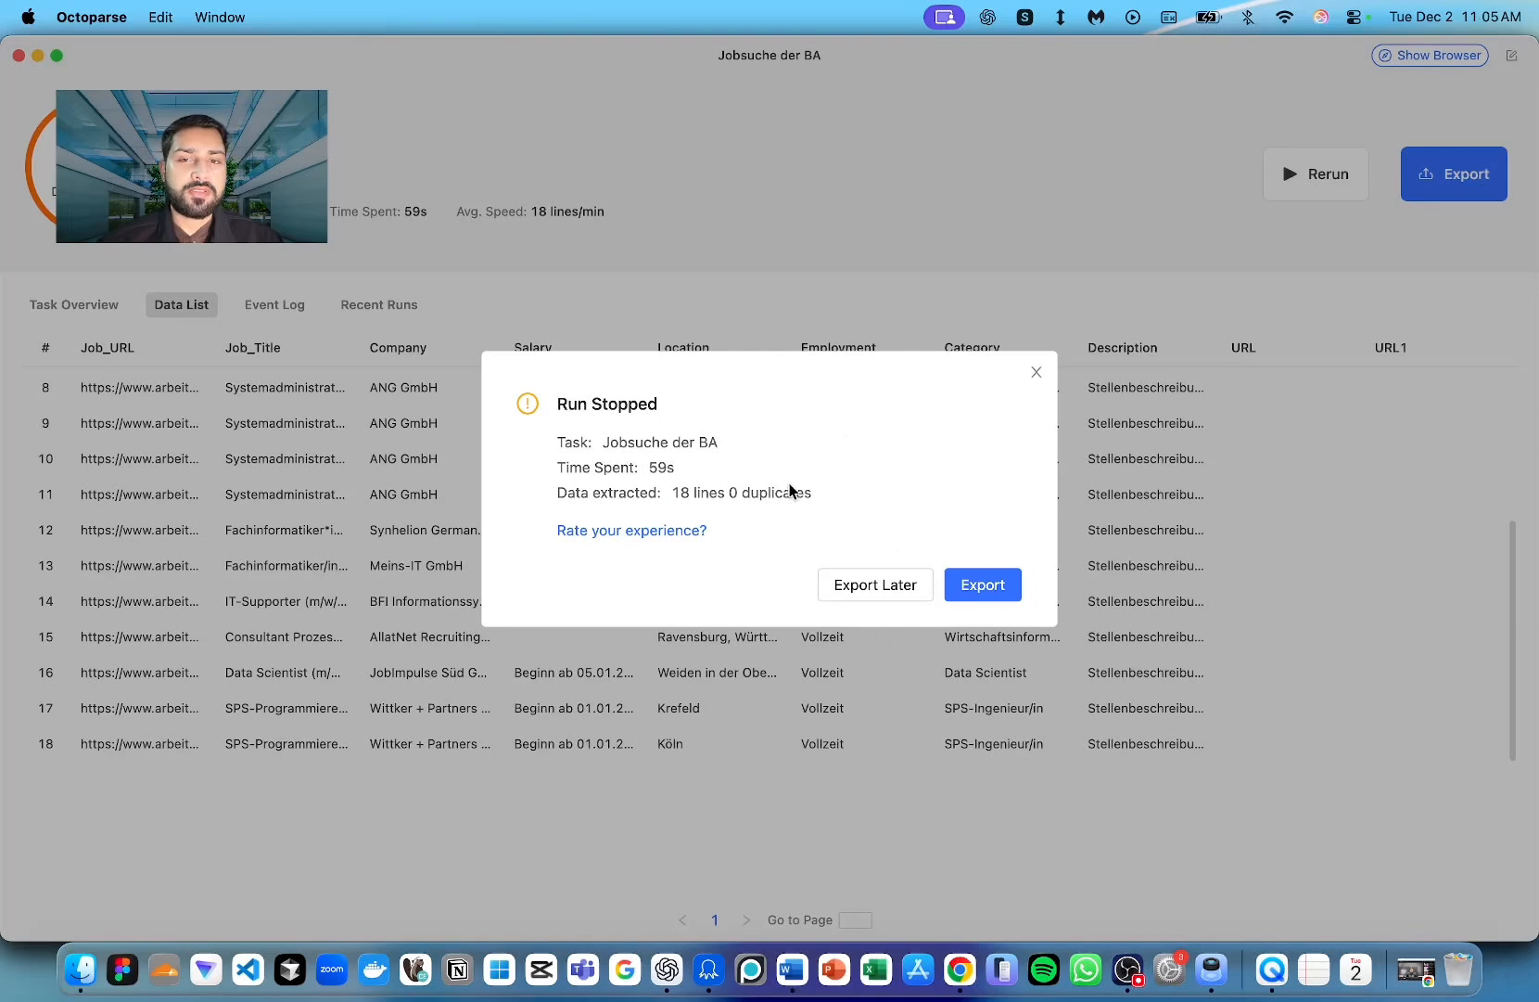
- Export the collected data as an Excel file with all data fields included
left_click(994, 590)
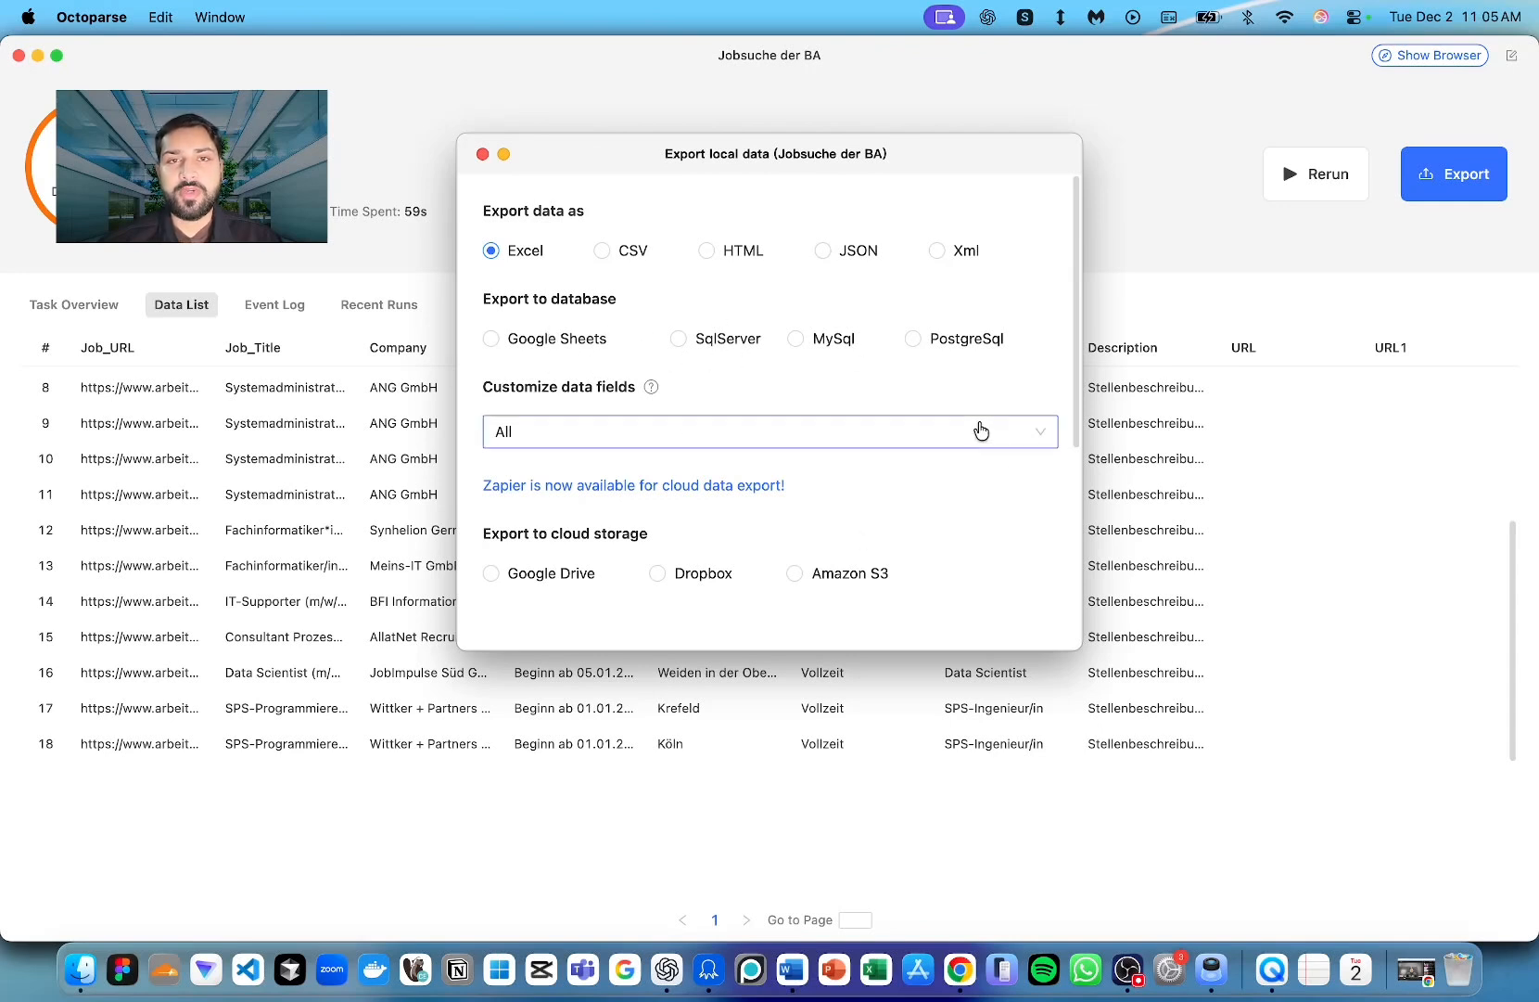
scroll(981, 430, "down", 5)
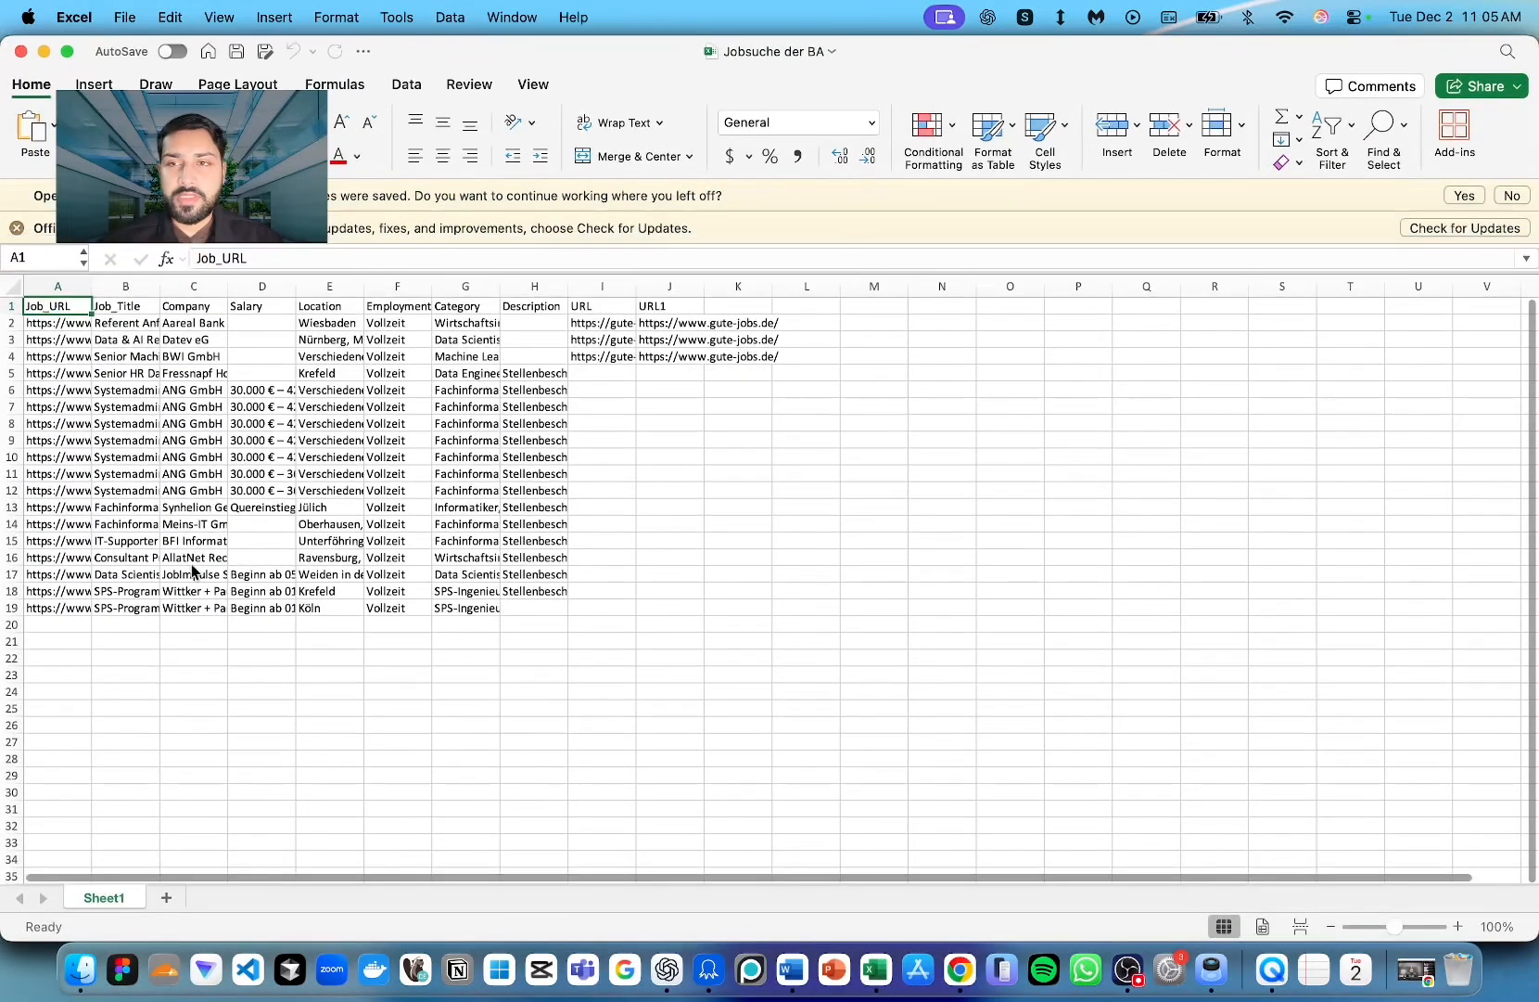
- In the exported Excel workbook, widen all columns of Sheet1 and look over the scraped job data
left_click(12, 285)
left_click_drag(90, 280, 397, 280)
left_click(570, 521)
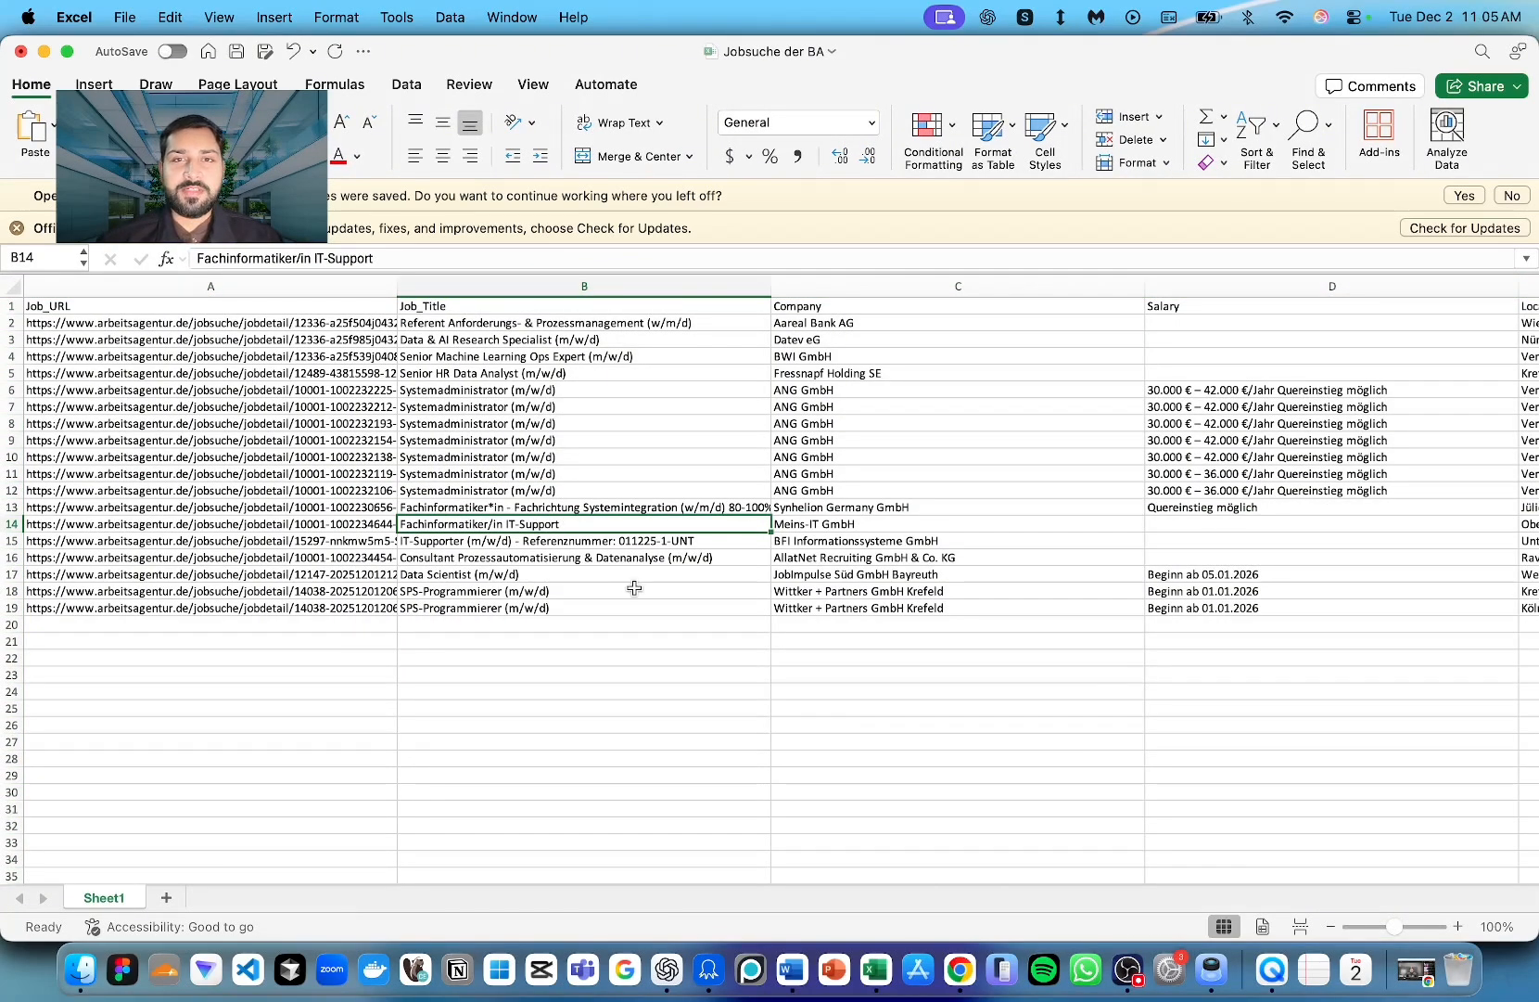
scroll(635, 588, "right", 5)
scroll(634, 588, "left", 5)
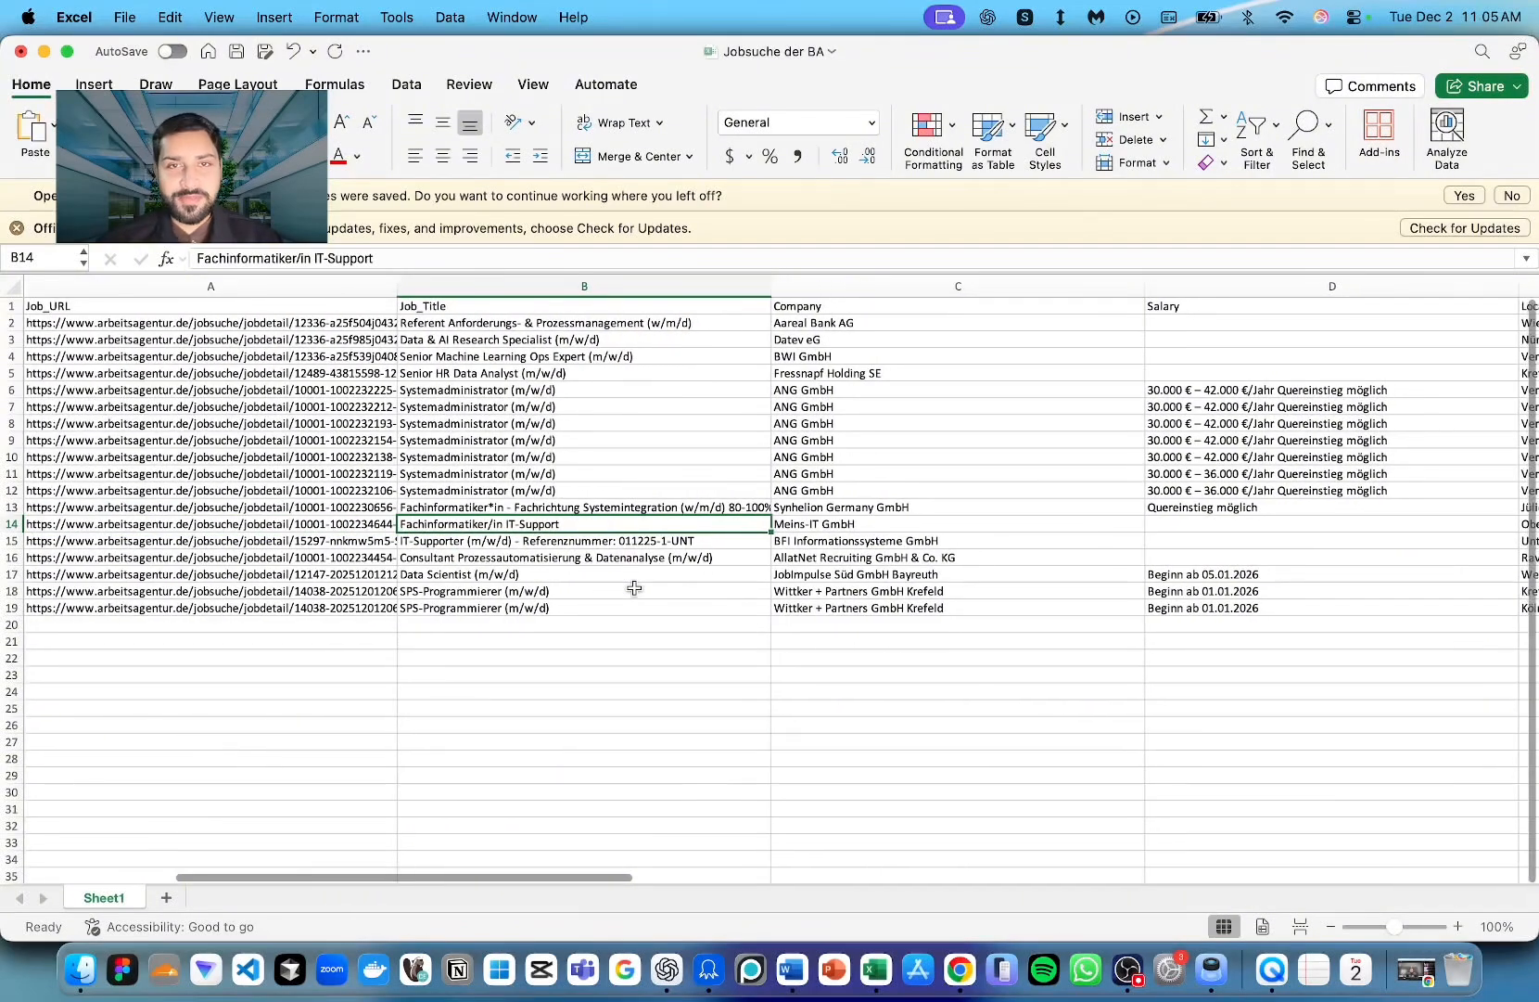